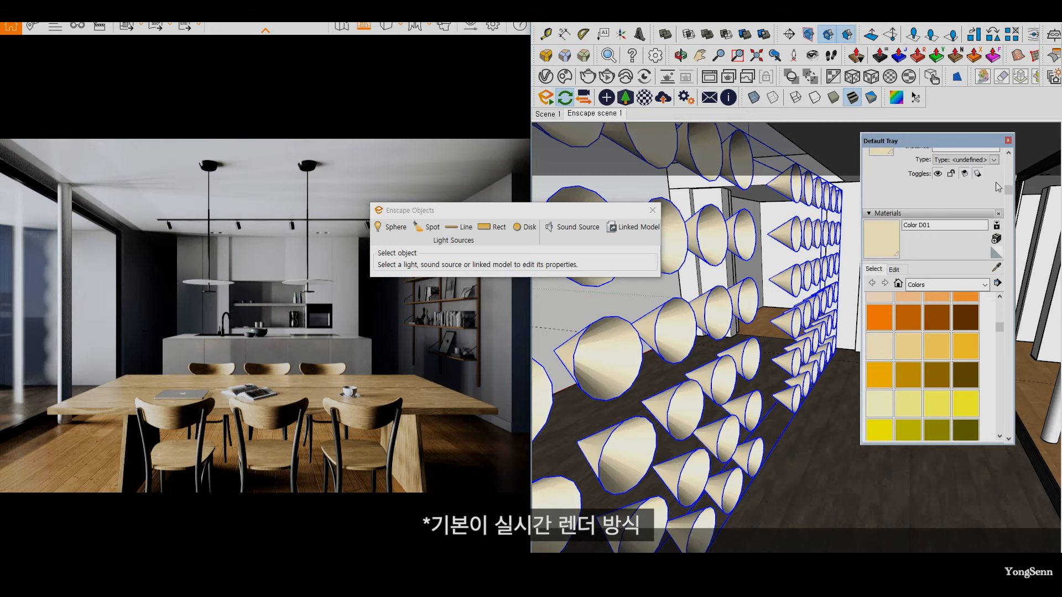
pyautogui.moveTo(724, 445)
pyautogui.mouseDown(button='middle')
pyautogui.moveTo(748, 462)
pyautogui.moveTo(726, 454)
pyautogui.moveTo(743, 437)
pyautogui.moveTo(661, 439)
pyautogui.mouseUp(button='middle')
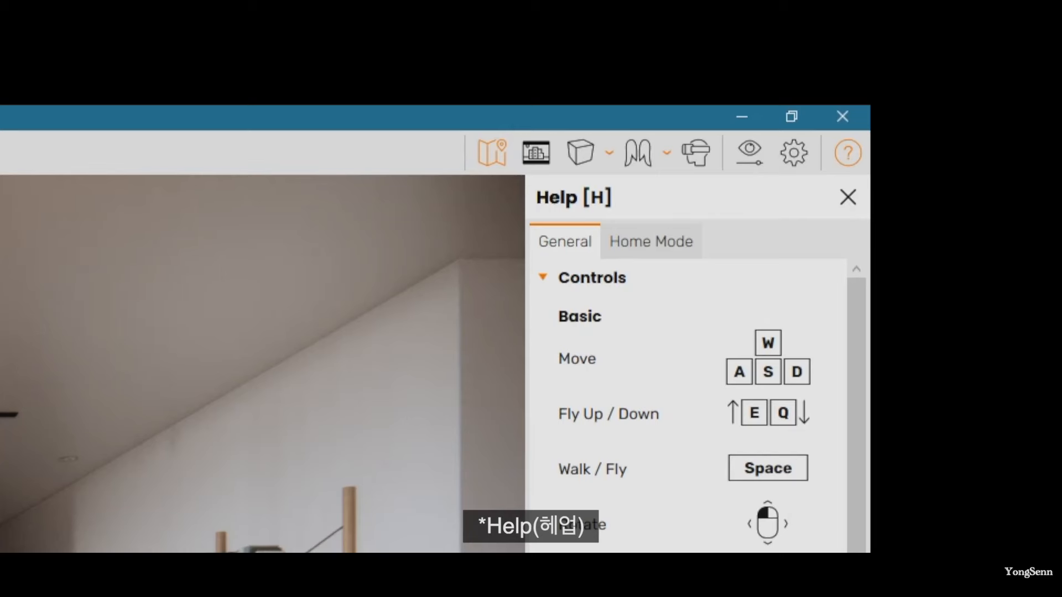
# Step: Close the Help panel and place the render window and the SketchUp window side by side
pyautogui.scroll(-2, 691, 407)
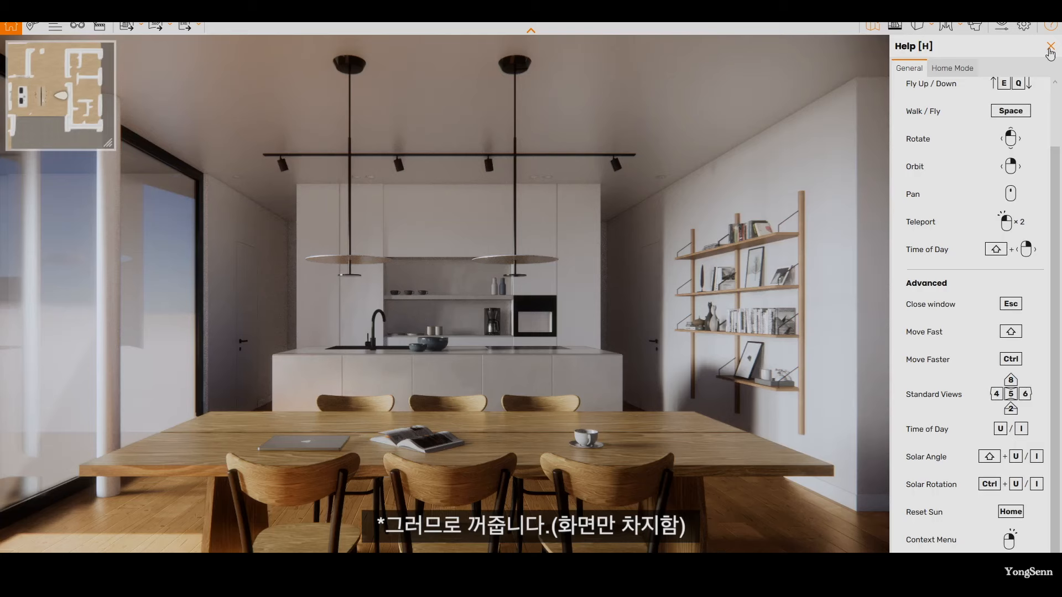
pyautogui.click(846, 199)
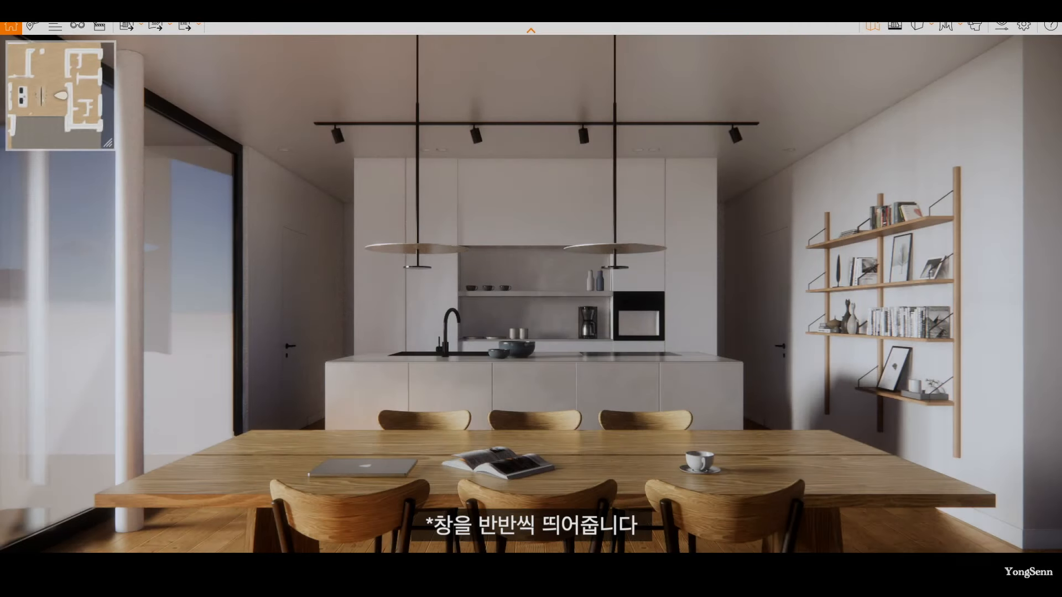
pyautogui.press('super+Left')
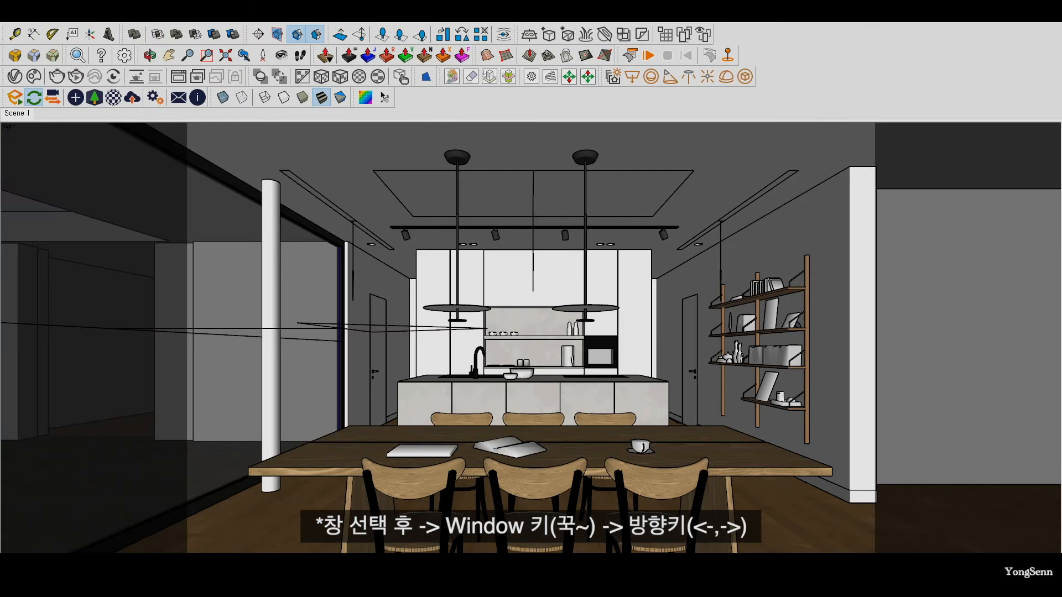
pyautogui.press('super+Right')
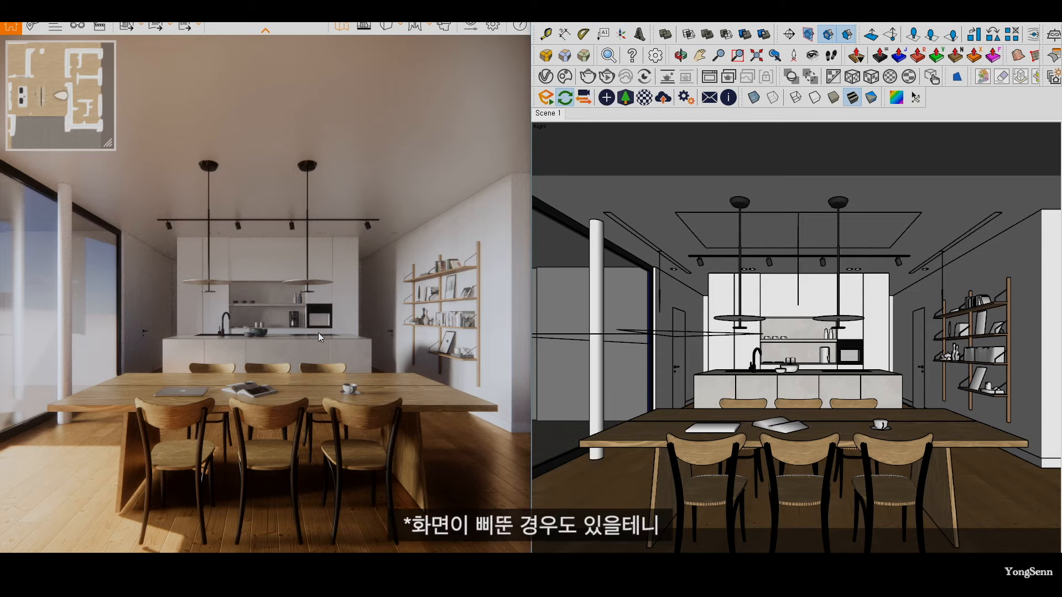
# Step: Walk and rotate the render camera toward the wall shelves so the composition is skewed
pyautogui.press('w')
pyautogui.press('a')
pyautogui.moveTo(237, 353); pyautogui.dragTo(297, 352)
pyautogui.press('w')
pyautogui.press('a')
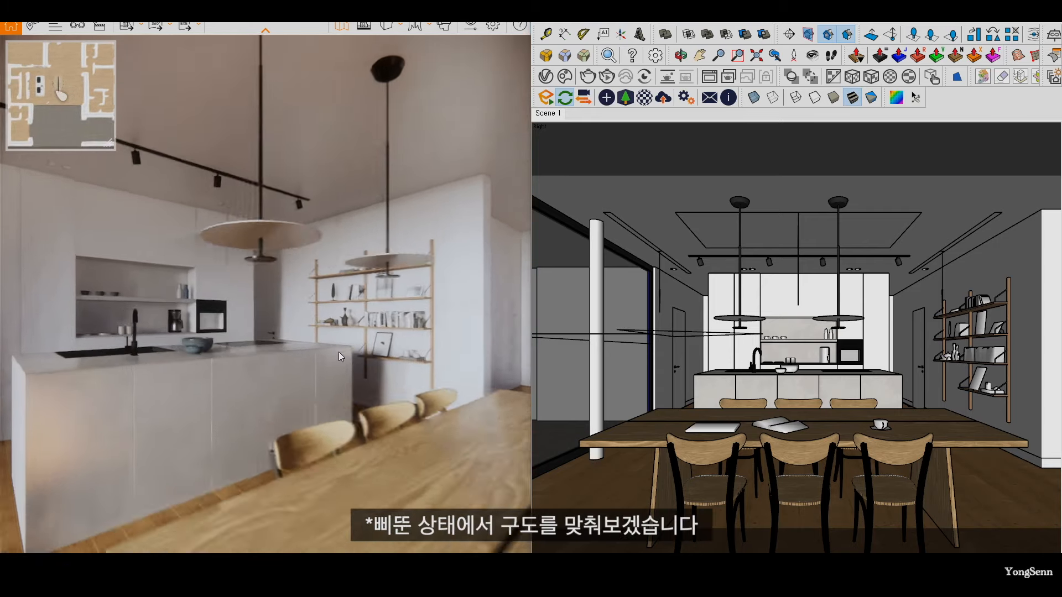
pyautogui.press('d')
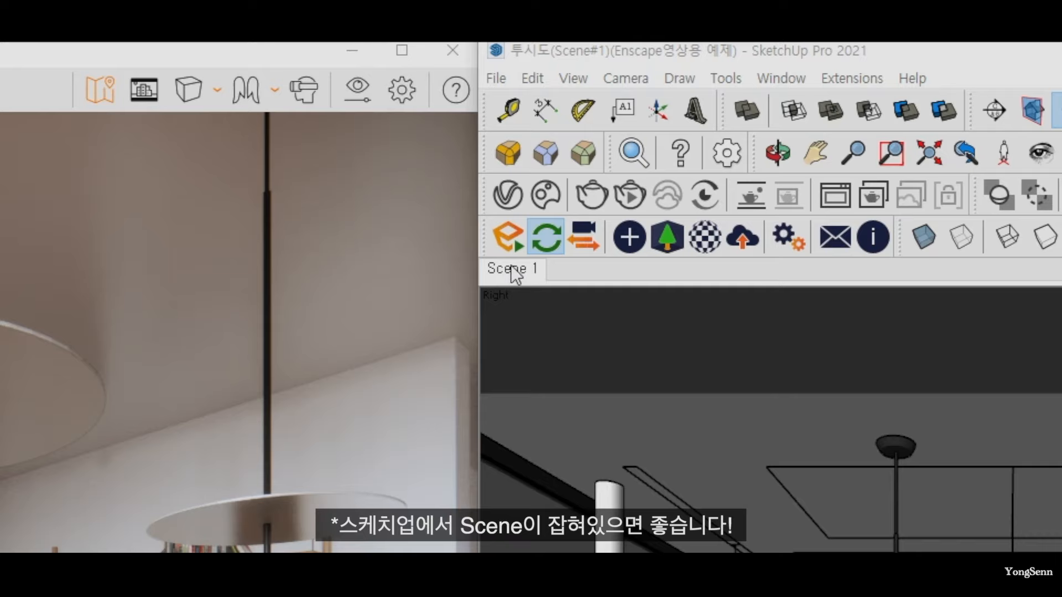
# Step: Synchronize the render view with the SketchUp view and restore the saved Scene 1 camera
pyautogui.click(585, 243)
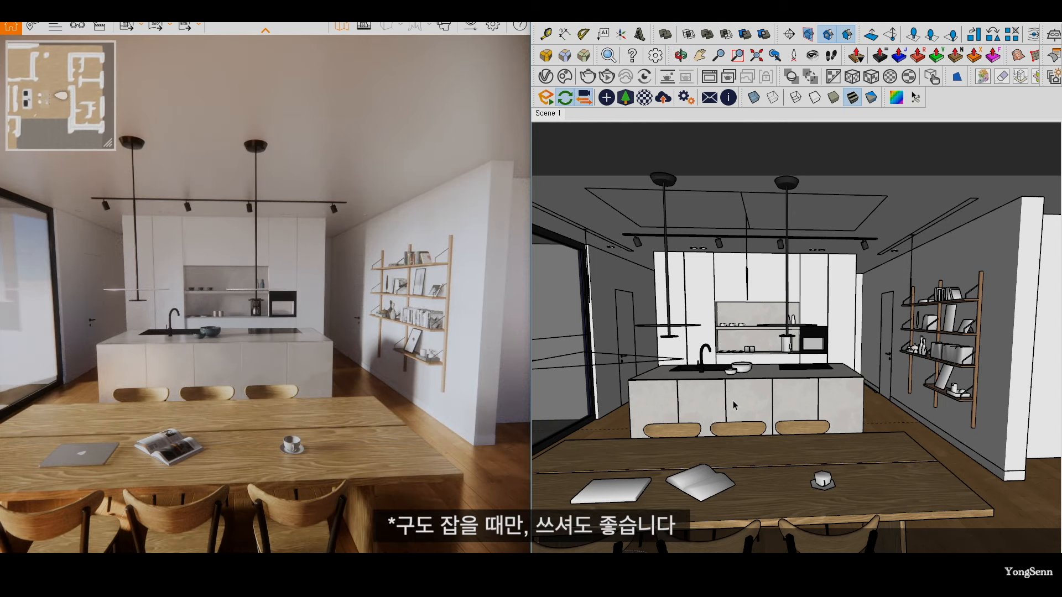
pyautogui.click(547, 113)
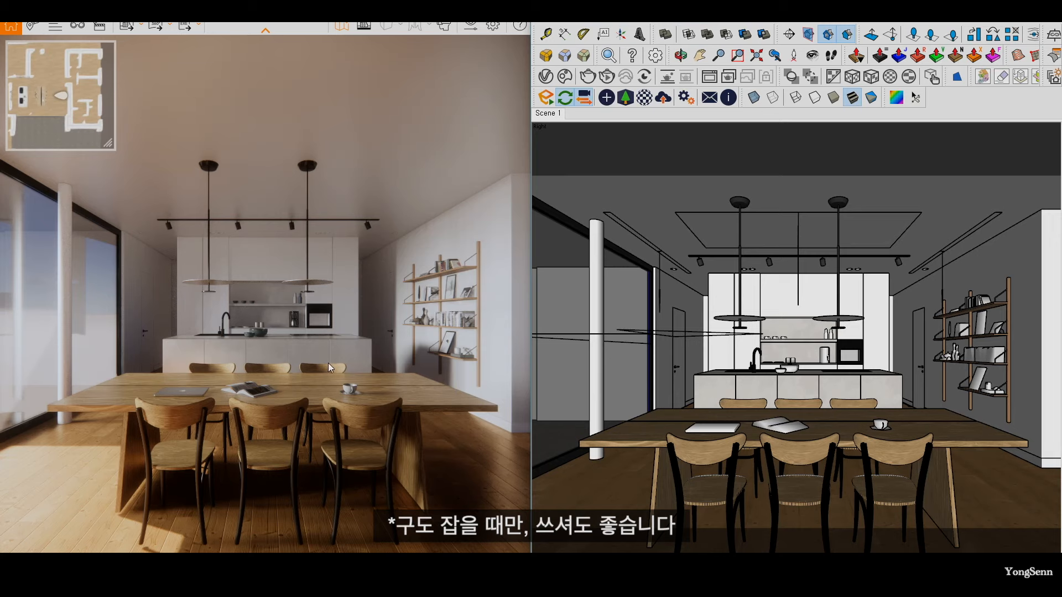
pyautogui.scroll(5, 776, 376)
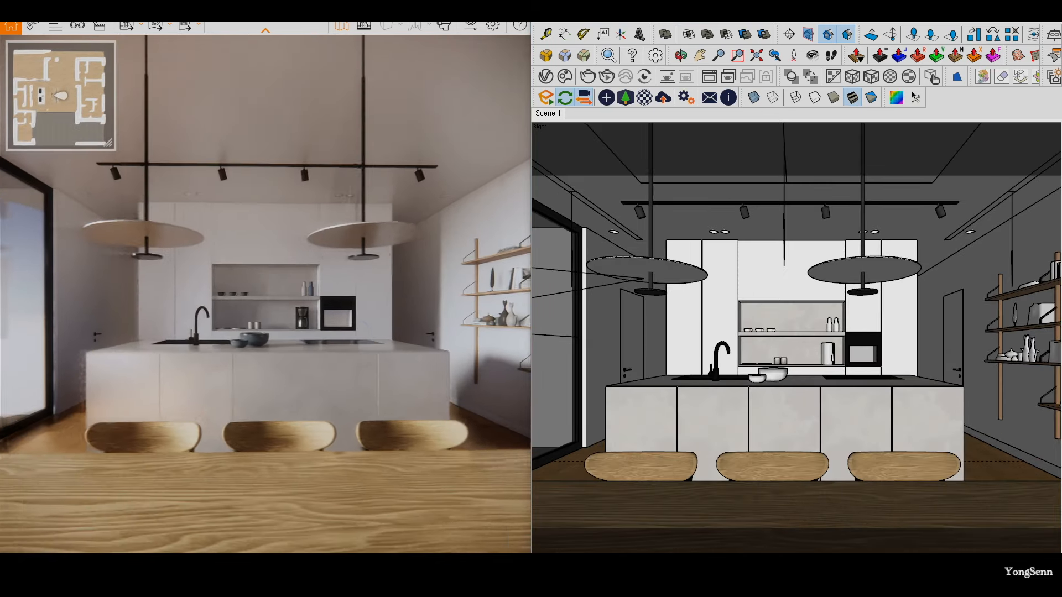
pyautogui.press('w')
pyautogui.moveTo(240, 332); pyautogui.dragTo(210, 332)
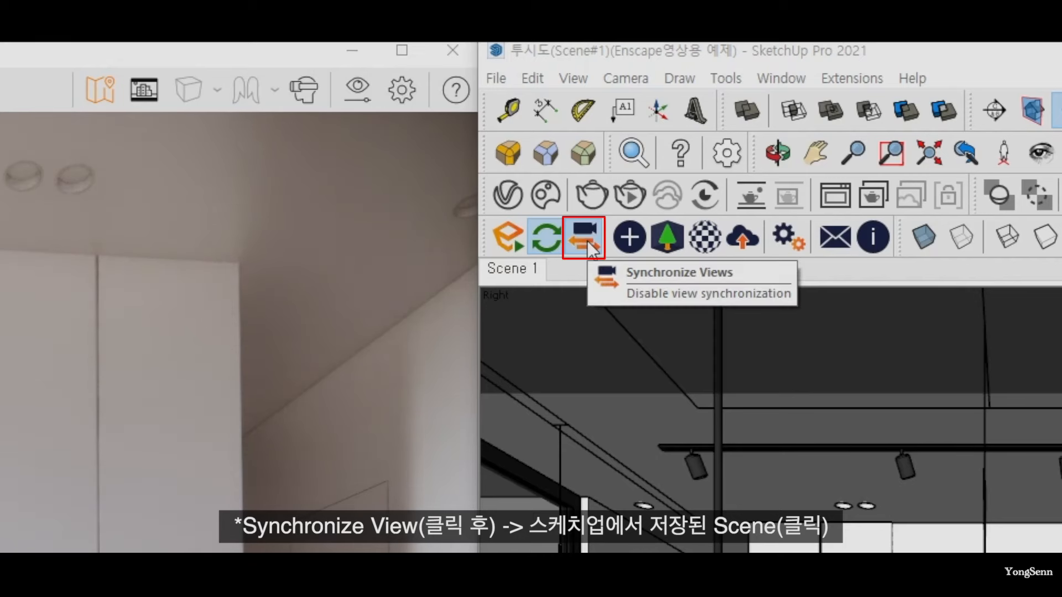
pyautogui.click(590, 248)
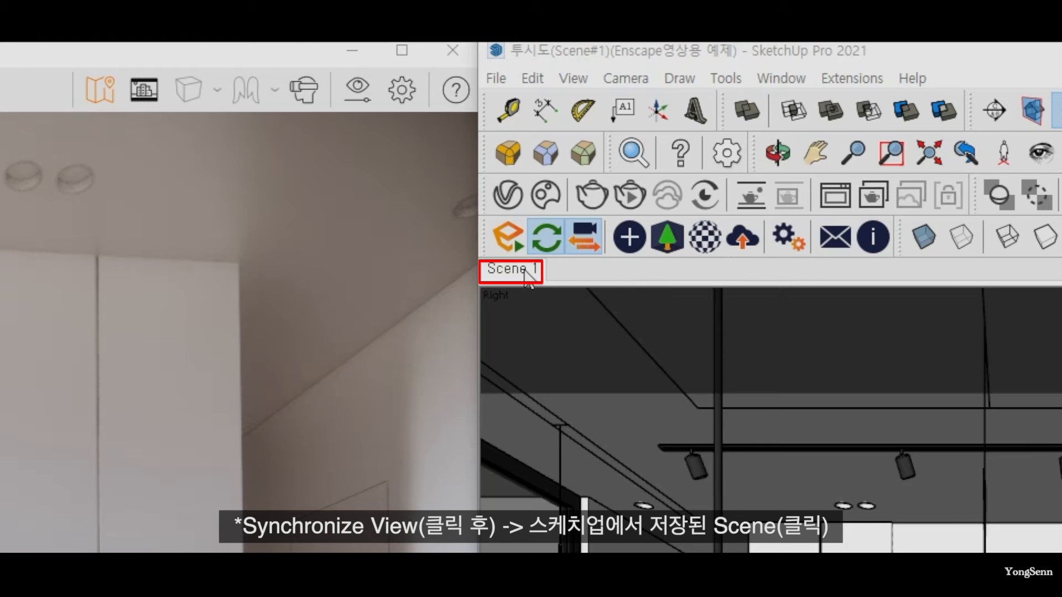
pyautogui.click(524, 271)
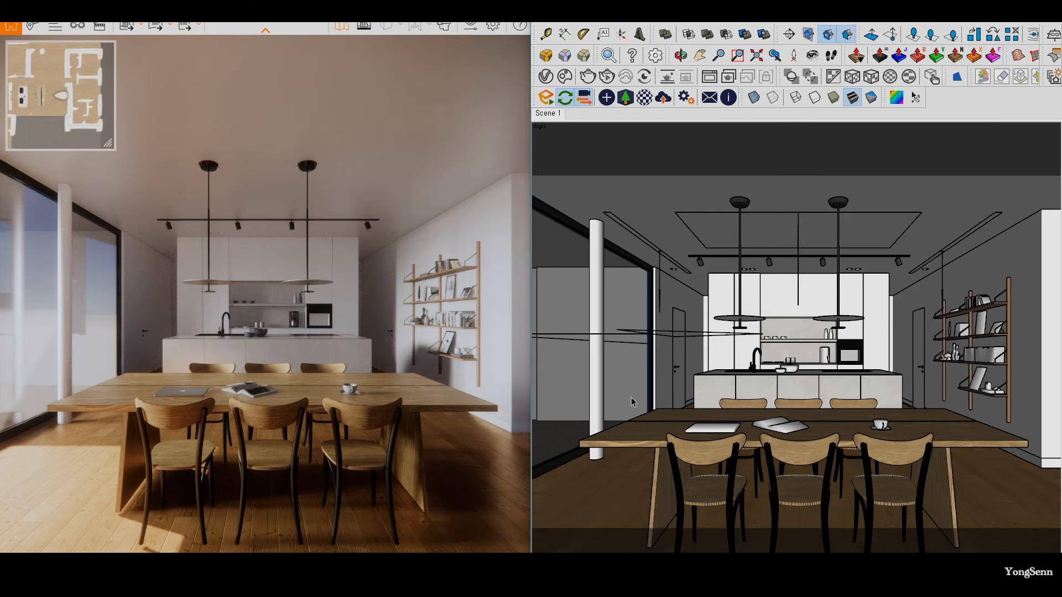
# Step: Walk the render camera forward and back and fly it up and down in the dining area
pyautogui.click(329, 336)
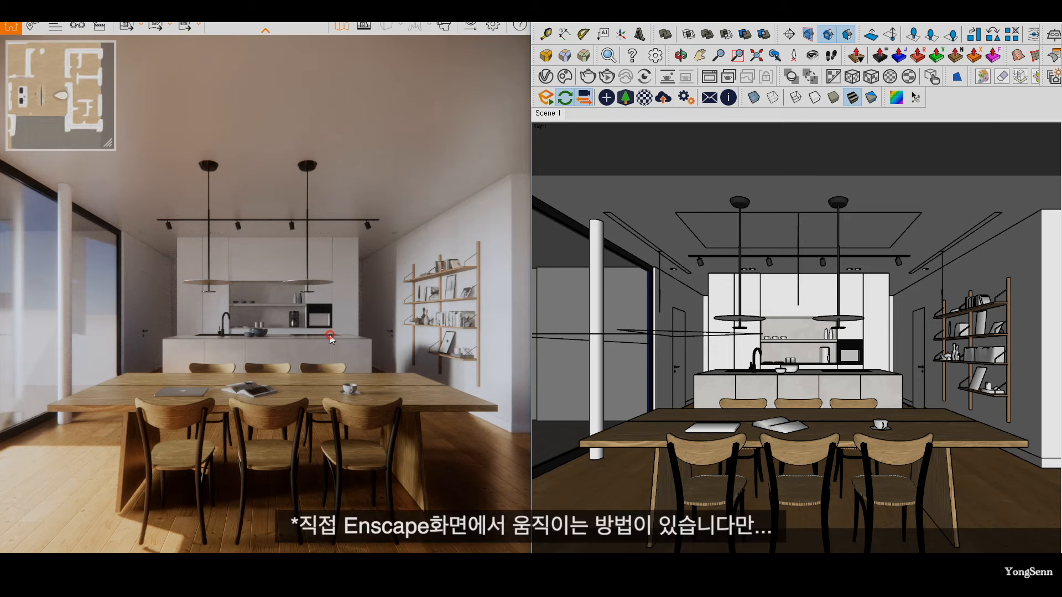
pyautogui.press('w')
pyautogui.press('w')
pyautogui.press('w')
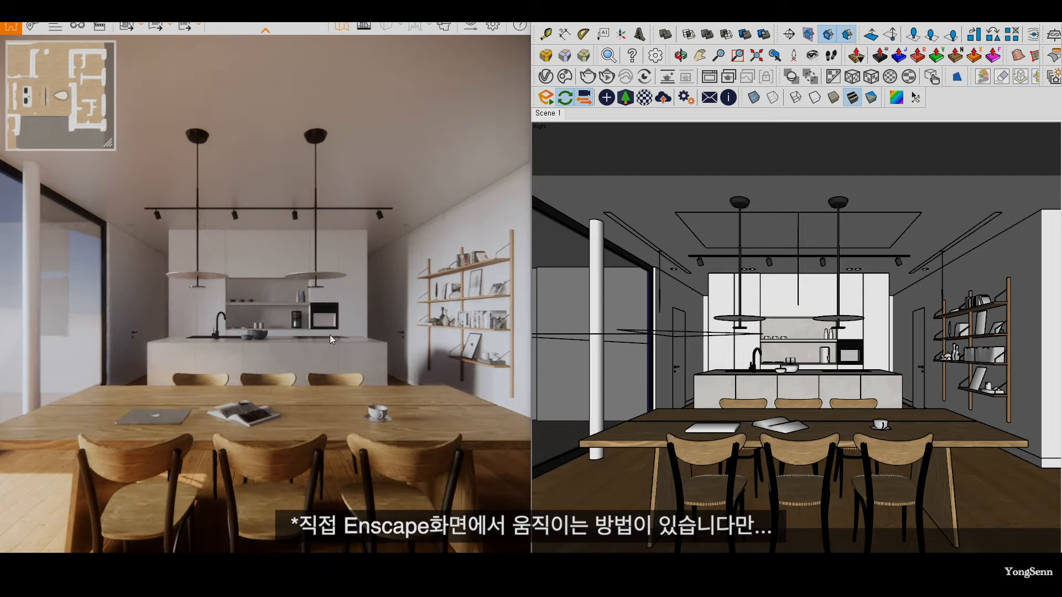
pyautogui.press('s')
pyautogui.press('w')
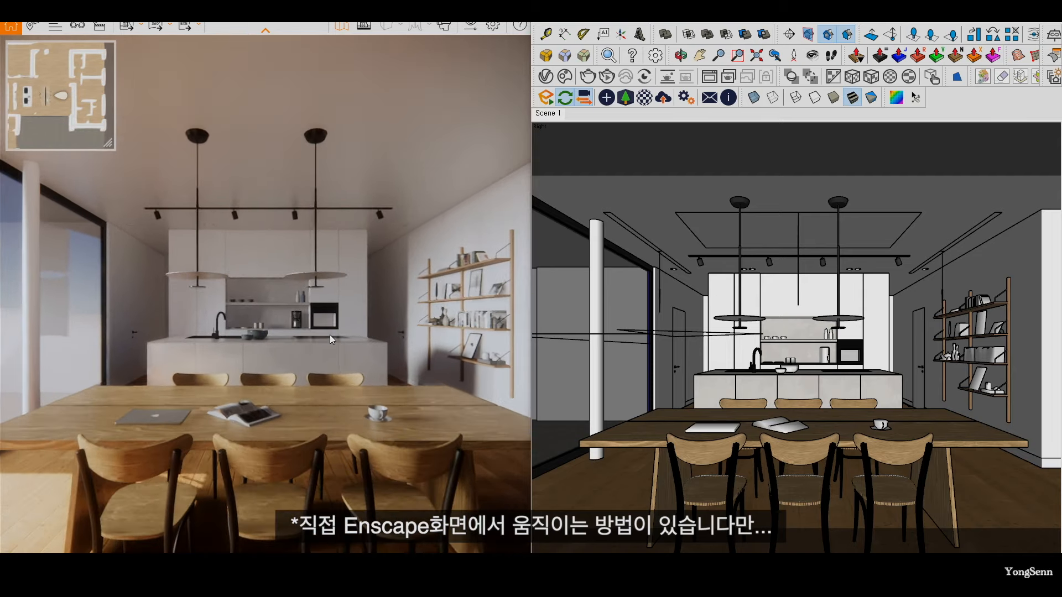
pyautogui.press('e')
pyautogui.press('q')
pyautogui.press('e')
pyautogui.press('w')
pyautogui.press('s')
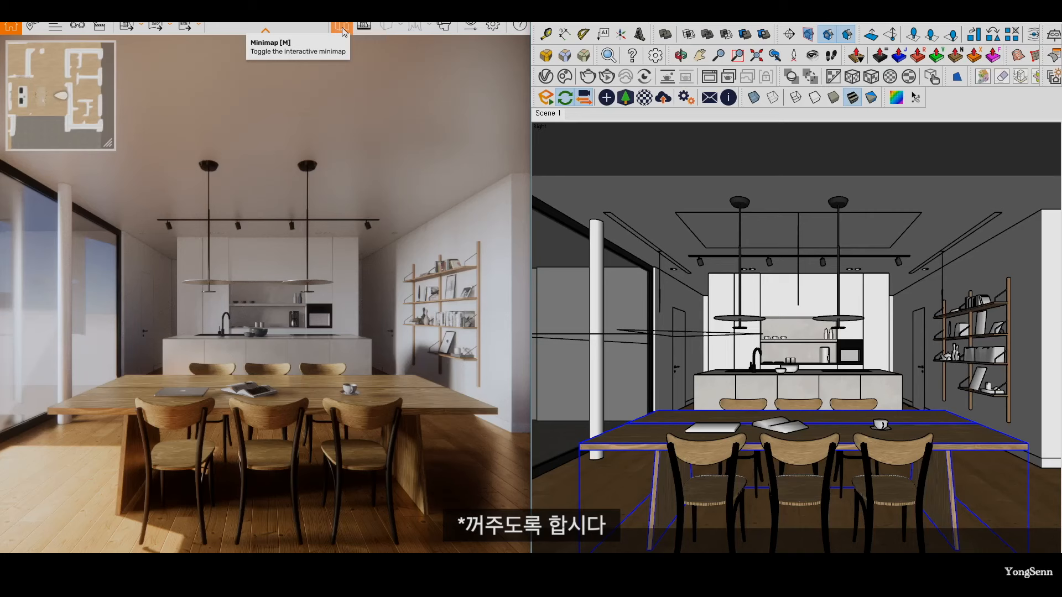
# Step: Hide the minimap and open the Visual Settings window, placing it clear of the render view
pyautogui.click(527, 191)
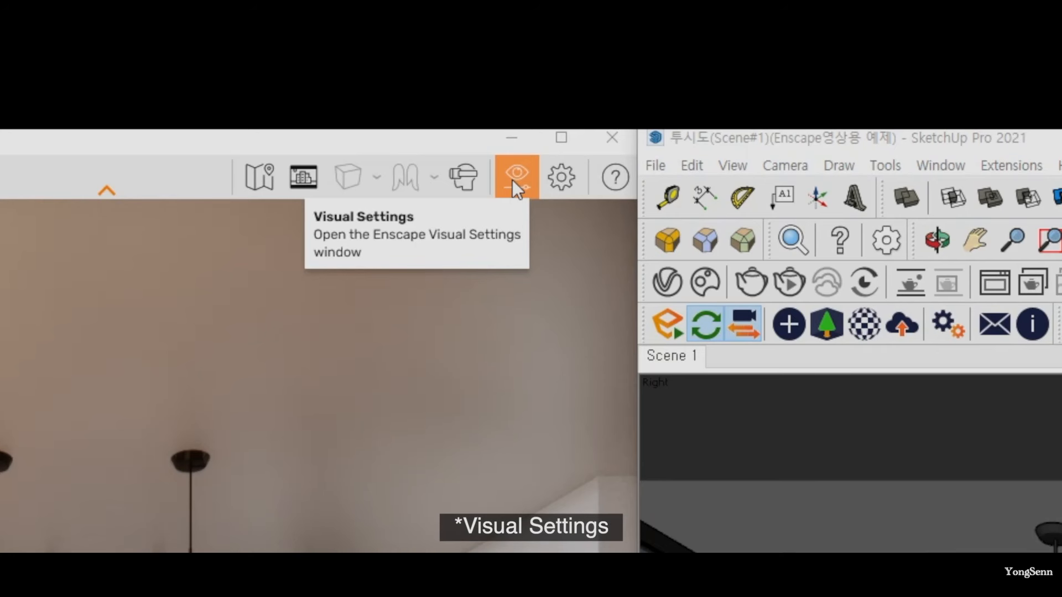
pyautogui.click(514, 178)
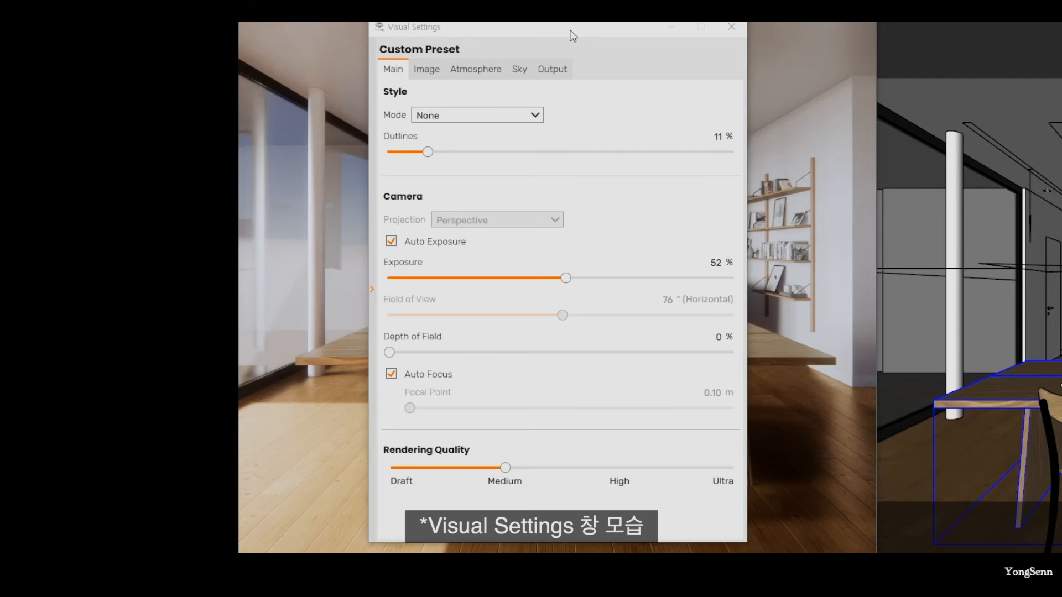
pyautogui.moveTo(571, 30); pyautogui.dragTo(640, 54)
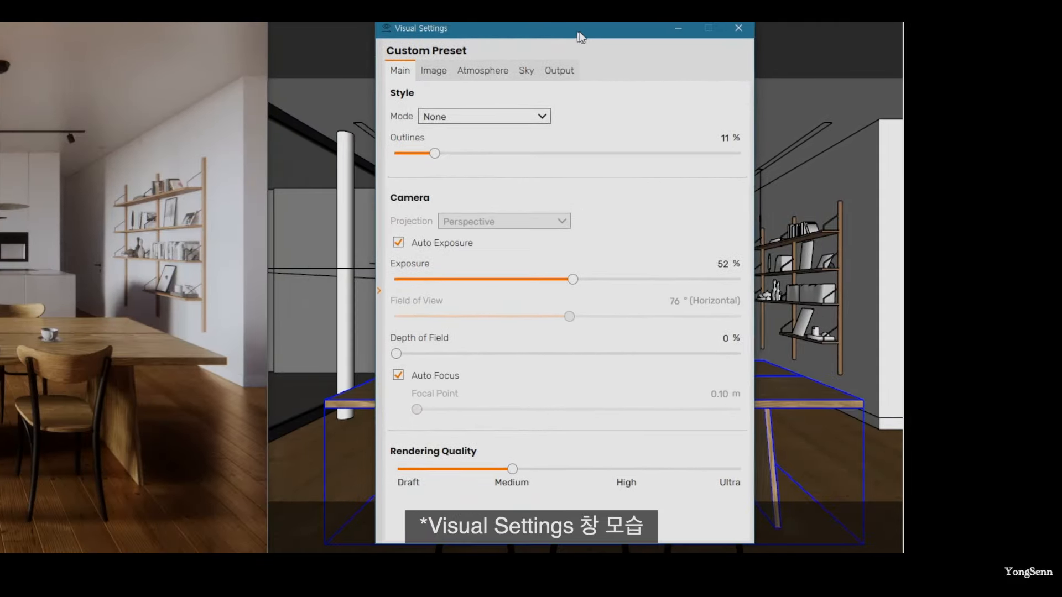
pyautogui.moveTo(580, 37); pyautogui.dragTo(585, 38)
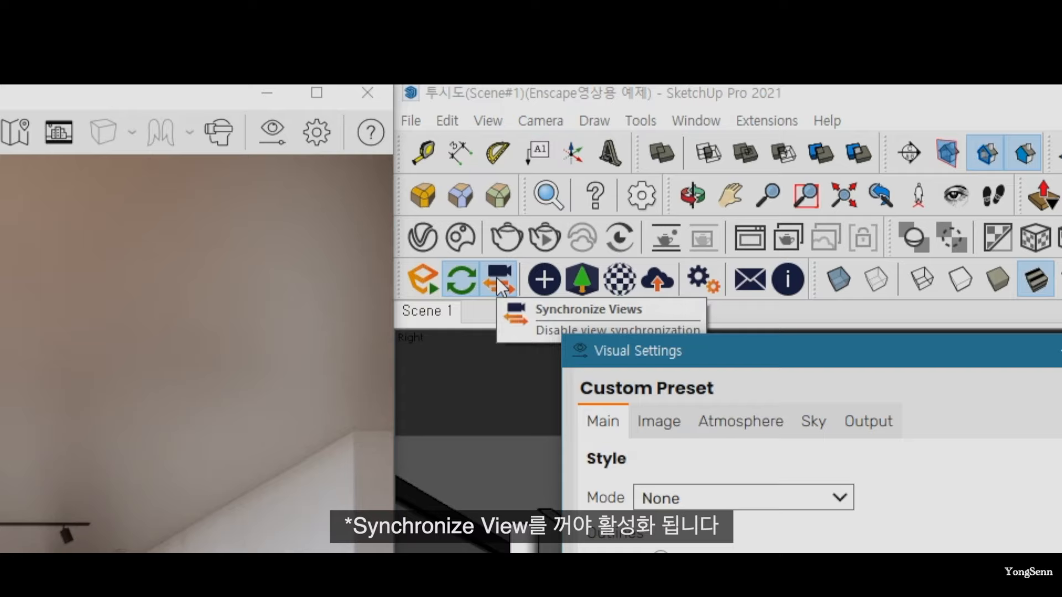
# Step: Disable view synchronization and turn on the safe frame in the render view
pyautogui.click(501, 283)
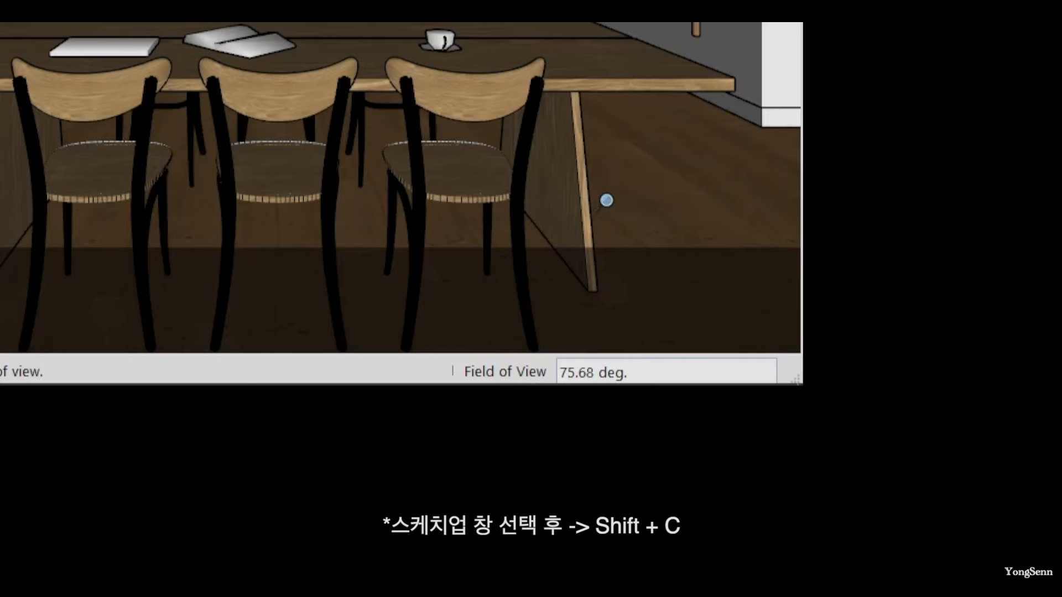
pyautogui.click(597, 23)
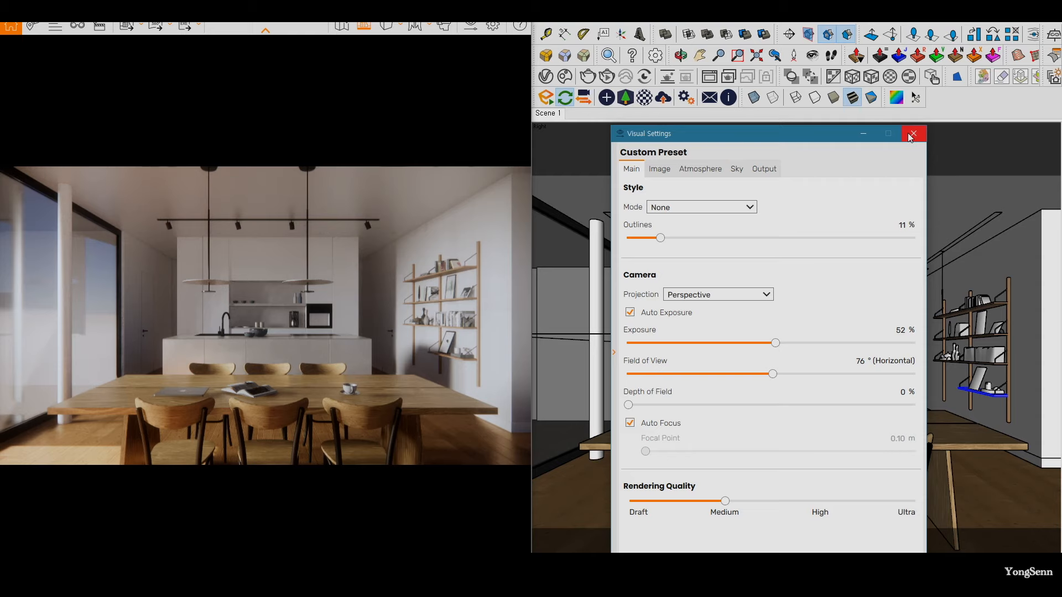
pyautogui.click(913, 133)
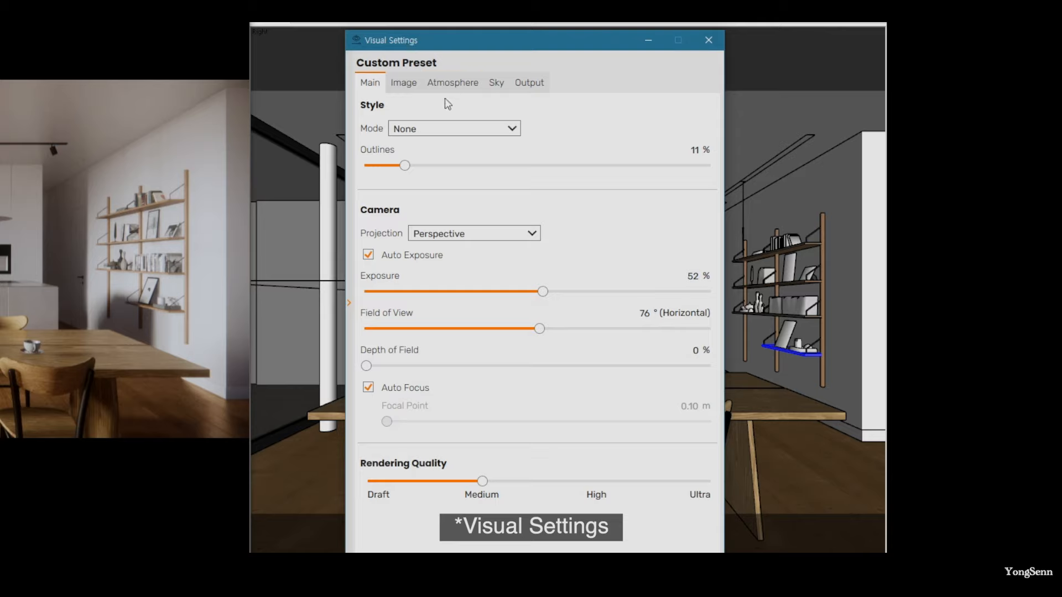
# Step: Open the resolution choices in the Output settings of Visual Settings
pyautogui.click(529, 82)
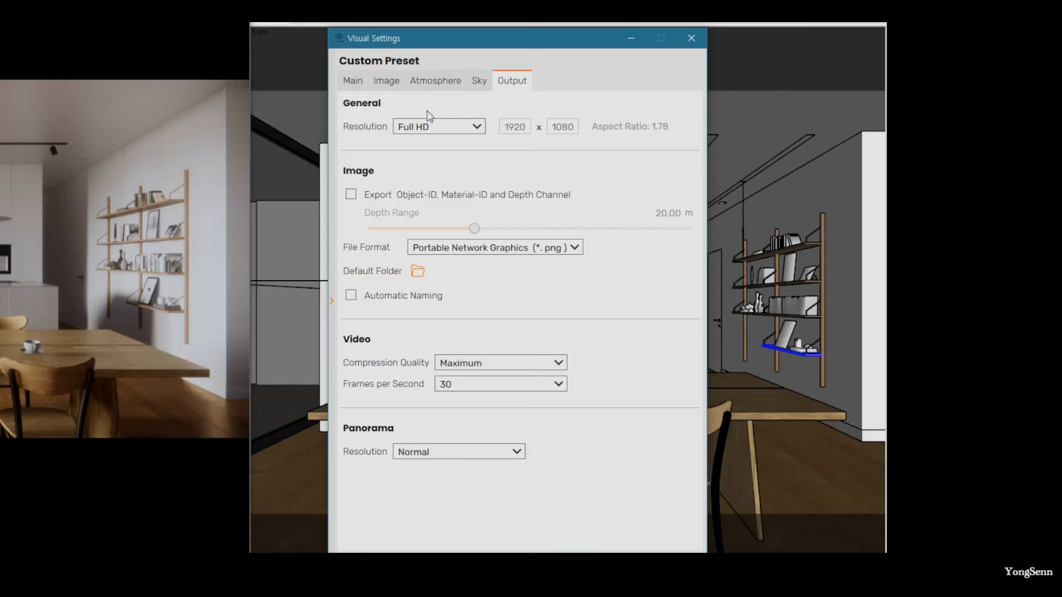
pyautogui.click(451, 129)
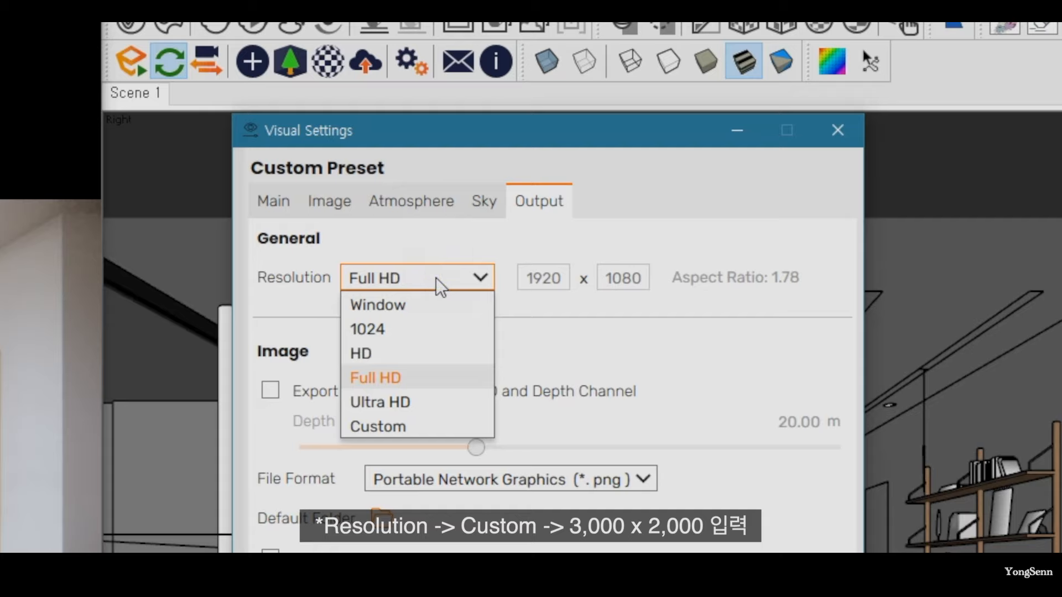
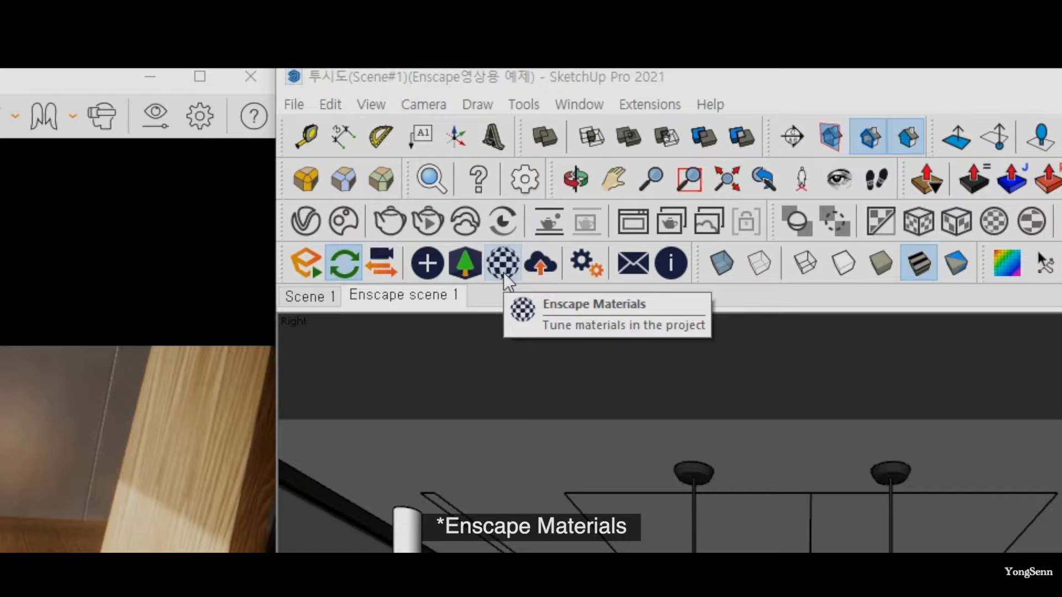
# Step: Open Enscape Materials and sample the wood floor in the model to select its material 바닥
pyautogui.click(504, 271)
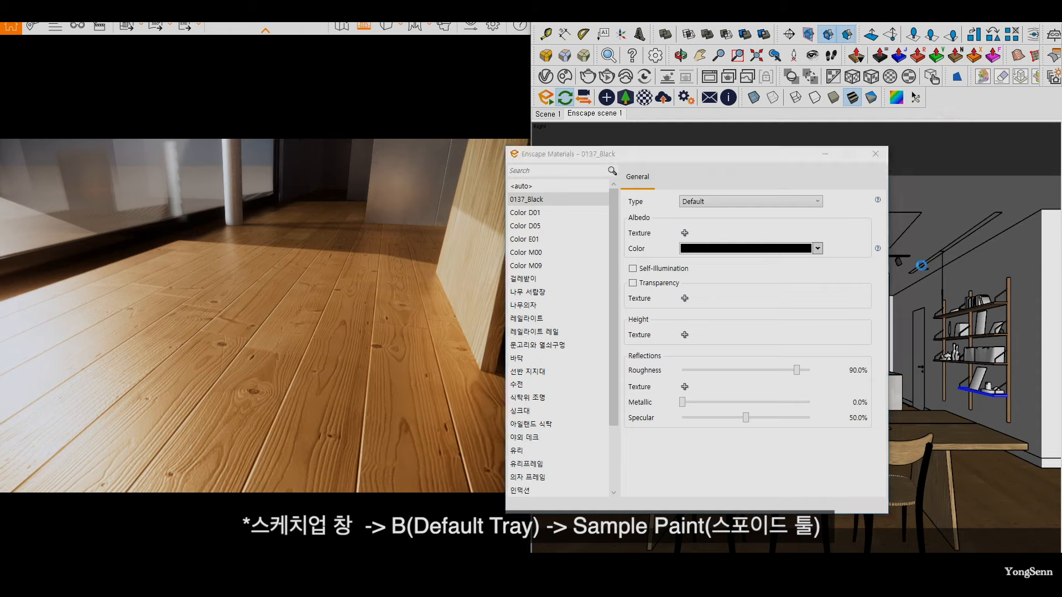
pyautogui.press('b')
pyautogui.moveTo(910, 132); pyautogui.dragTo(916, 160)
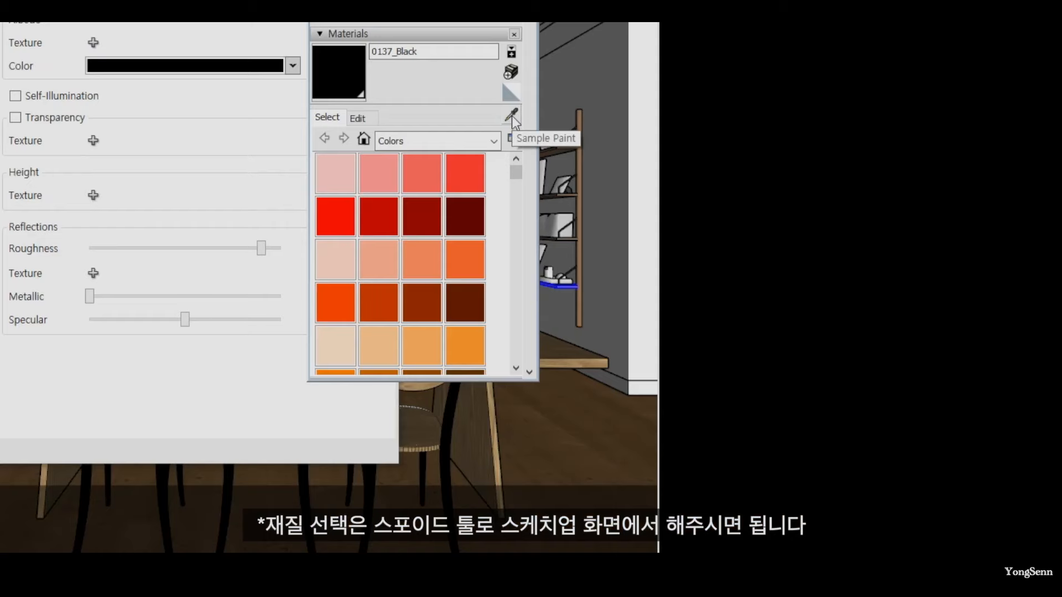
pyautogui.click(511, 115)
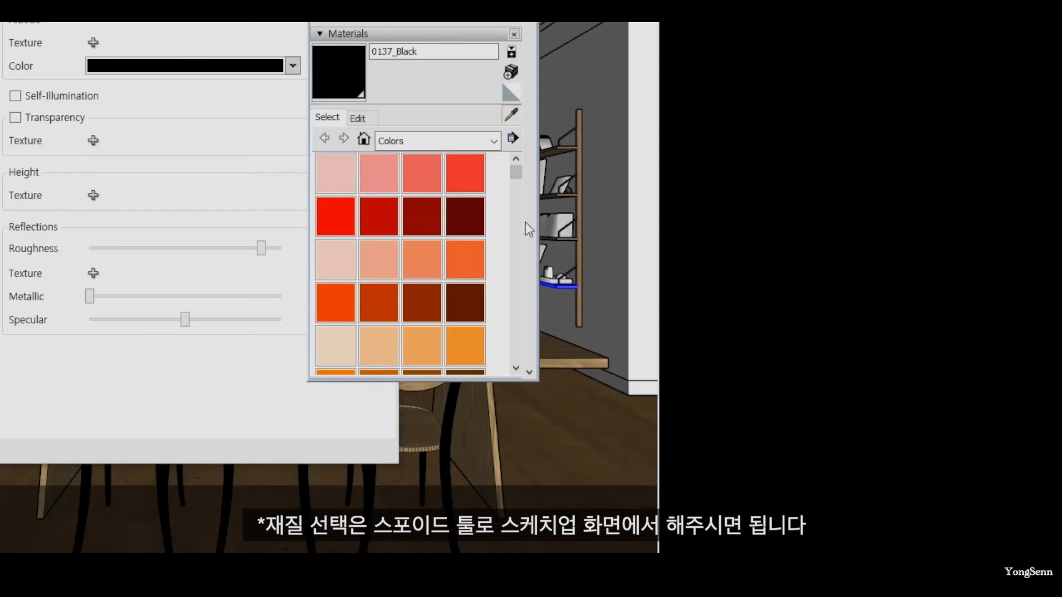
pyautogui.click(554, 432)
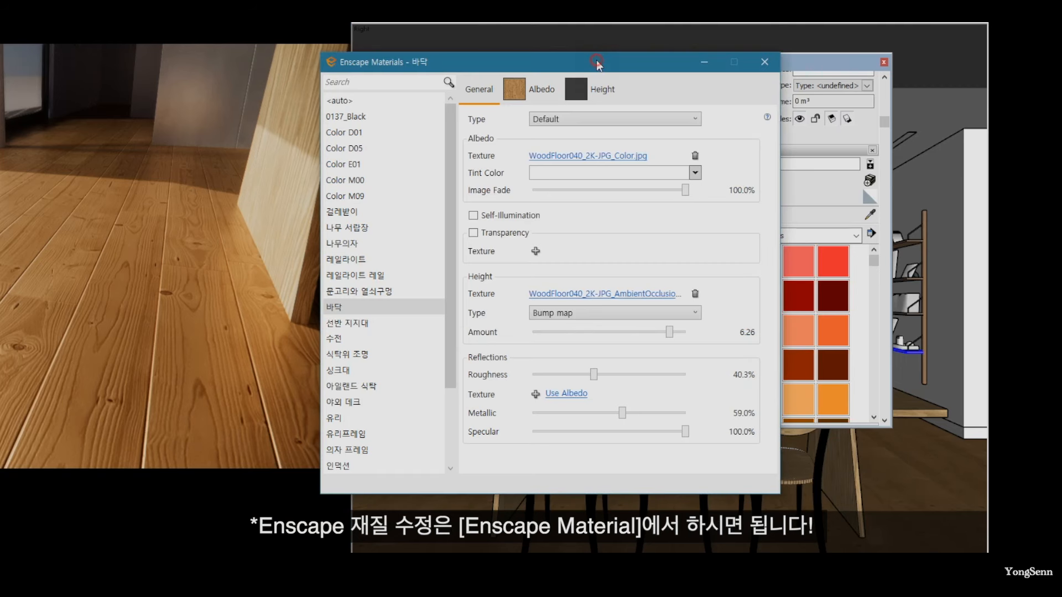
# Step: Remove the height texture from the floor material 바닥
pyautogui.moveTo(597, 60); pyautogui.dragTo(580, 58)
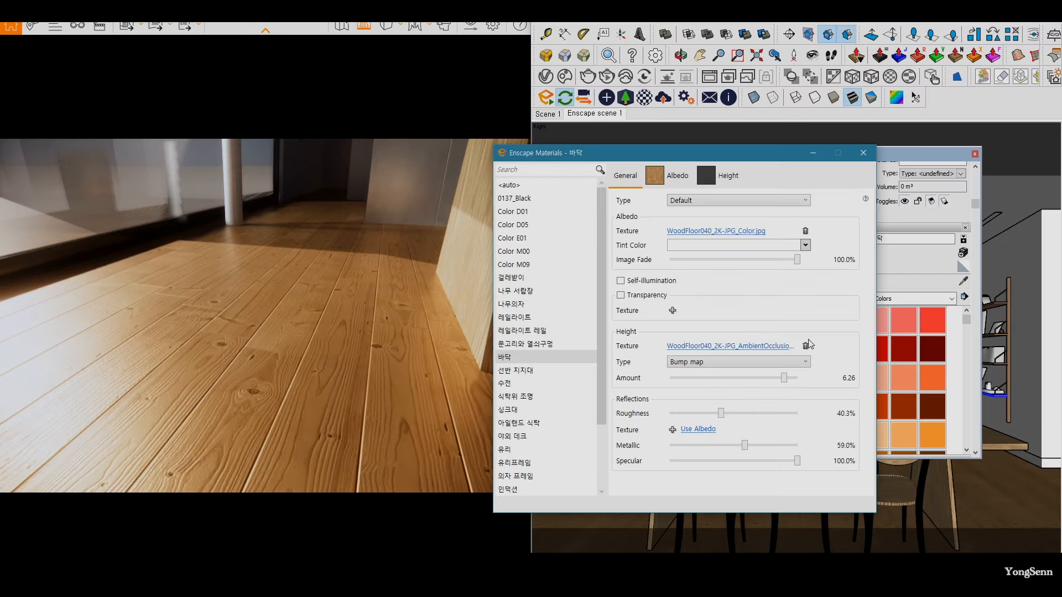
pyautogui.click(805, 345)
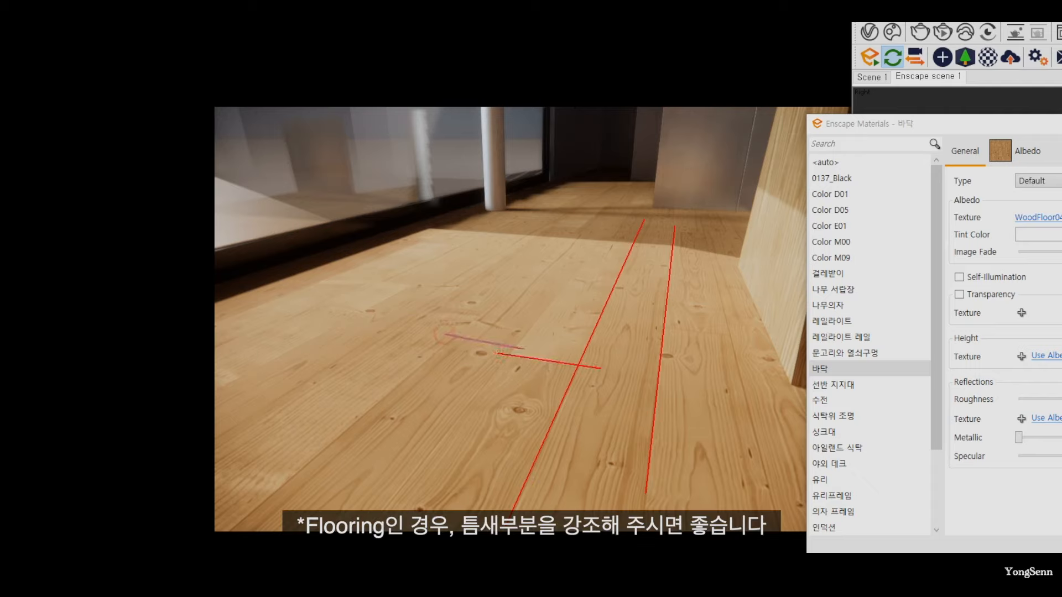
pyautogui.moveTo(236, 525)
pyautogui.keyDown('shift'); pyautogui.mouseDown()
pyautogui.moveTo(506, 303)
pyautogui.moveTo(581, 224)
pyautogui.mouseUp(); pyautogui.keyUp('shift')
pyautogui.keyDown('shift'); pyautogui.moveTo(244, 433); pyautogui.dragTo(576, 209); pyautogui.keyUp('shift')
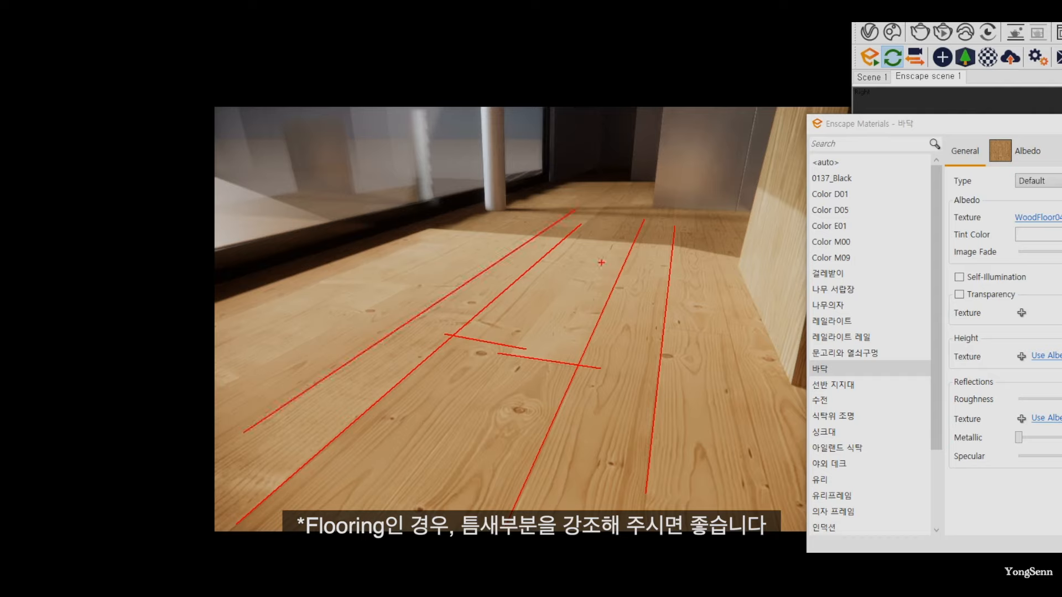
pyautogui.keyDown('shift'); pyautogui.moveTo(401, 494); pyautogui.dragTo(648, 182); pyautogui.keyUp('shift')
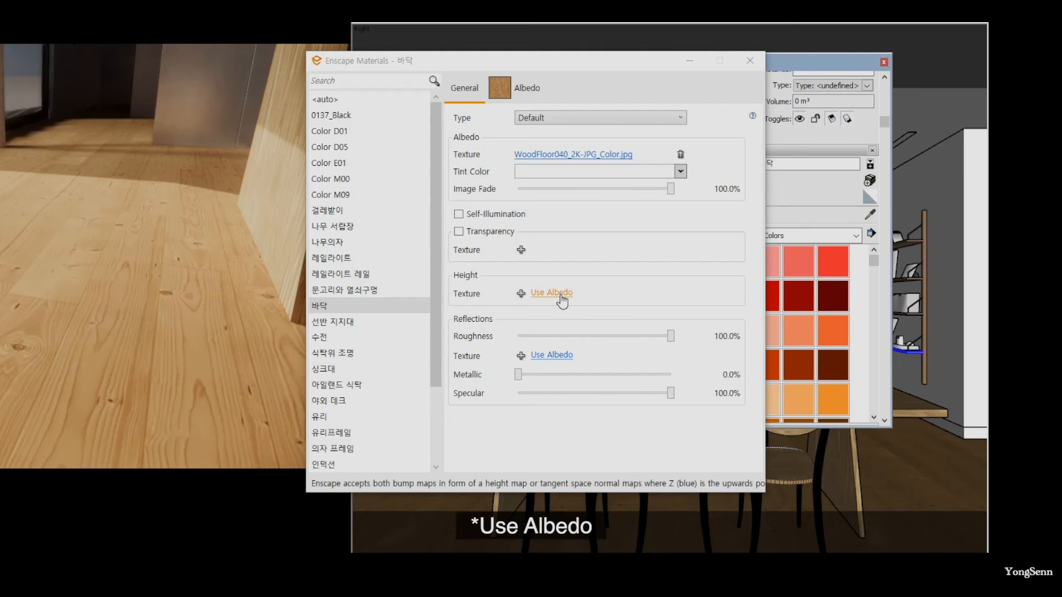
# Step: Use the albedo image as the floor material's height texture, keeping it as a bump map with an amount of 1.74
pyautogui.click(560, 295)
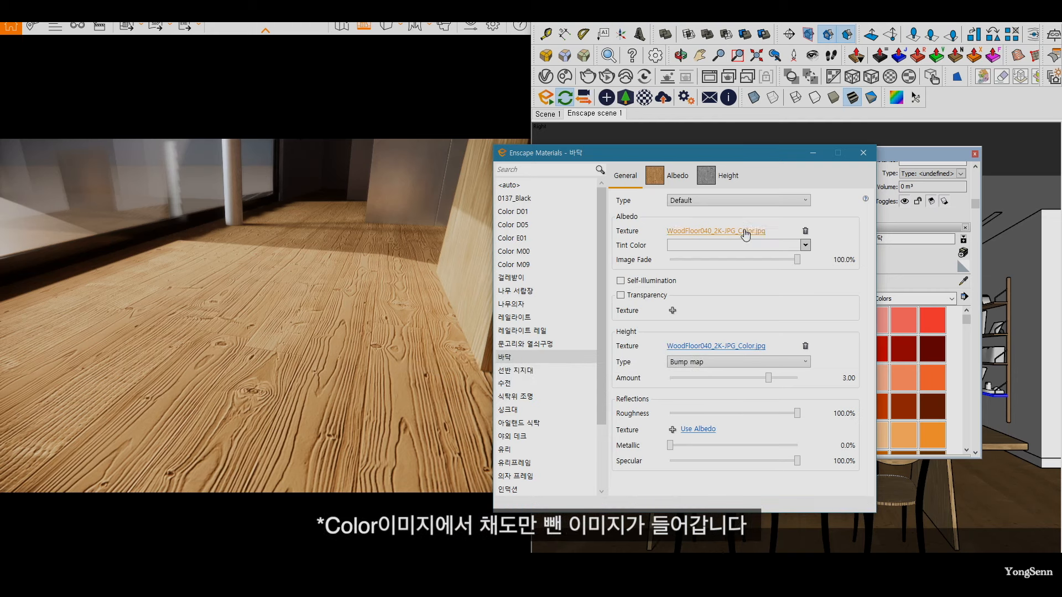
pyautogui.click(732, 346)
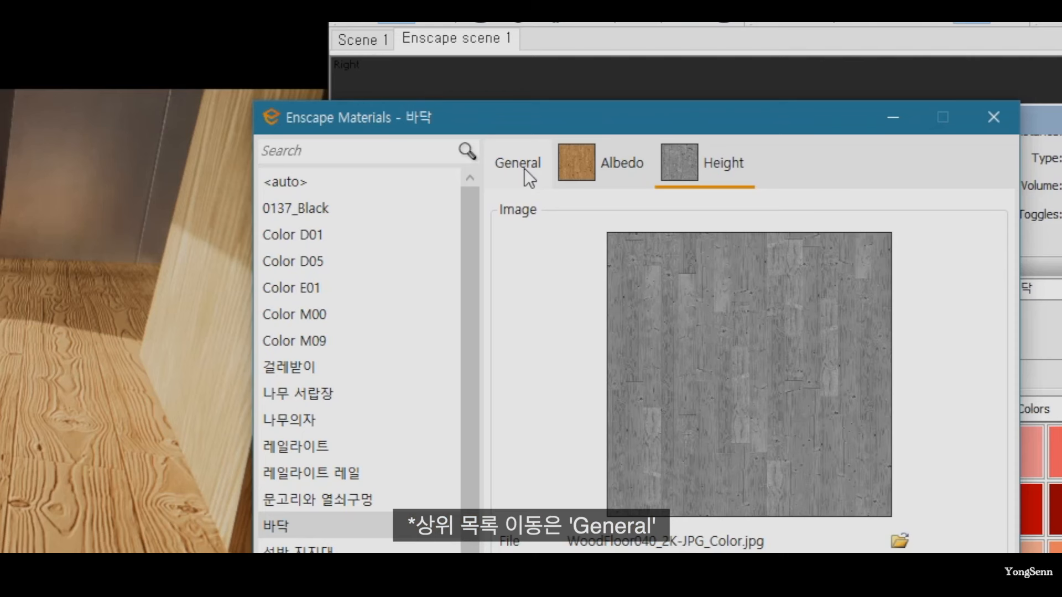
pyautogui.click(524, 168)
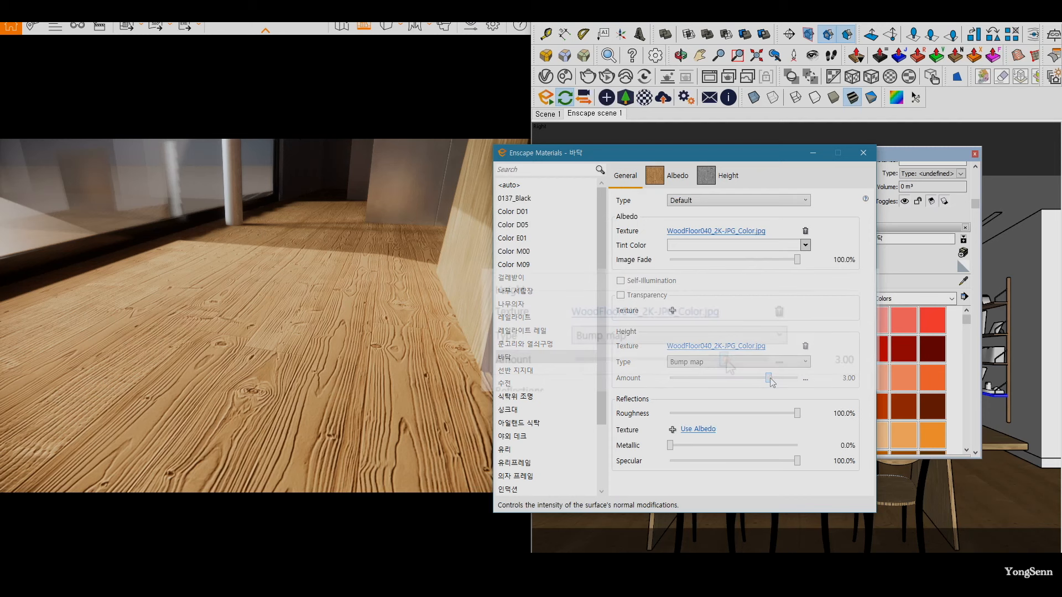
pyautogui.moveTo(767, 378); pyautogui.dragTo(712, 378)
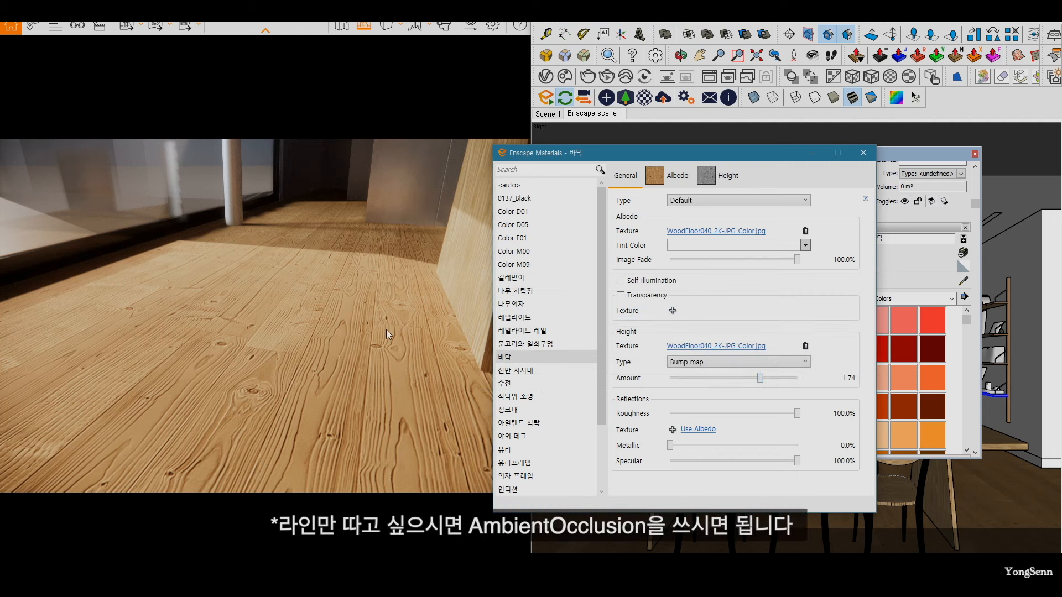
pyautogui.click(738, 362)
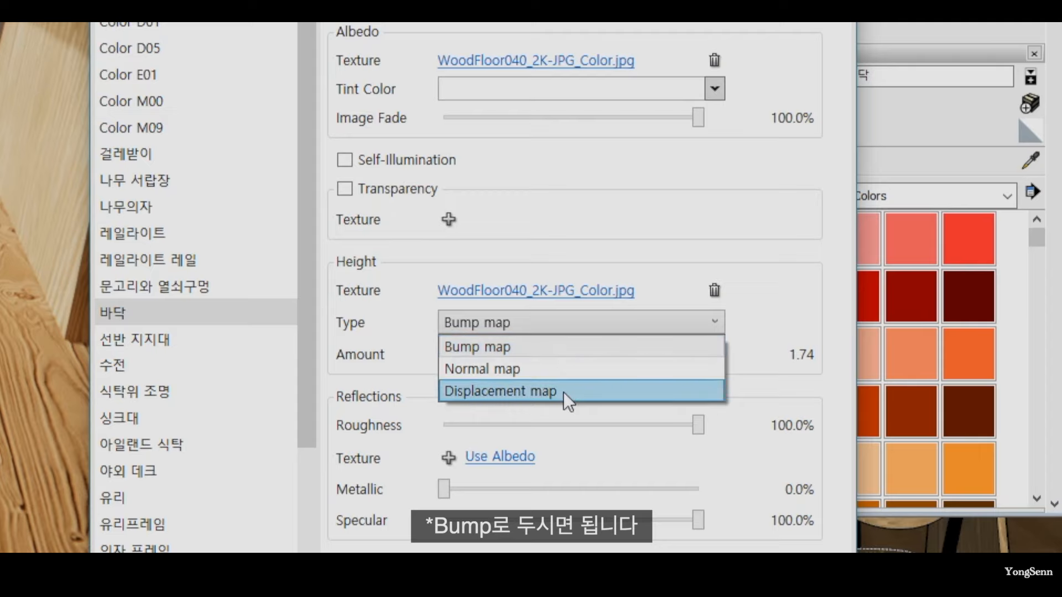
pyautogui.click(594, 322)
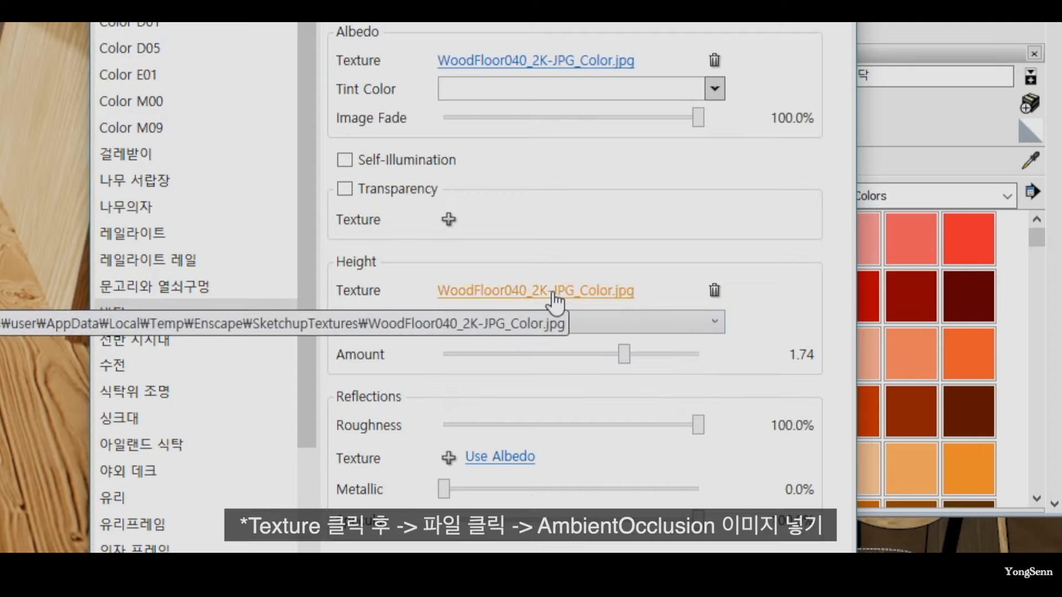
# Step: Replace the floor's height texture image with WoodFloor040_2K-JPG_AmbientOcclusion and return to the material's general settings
pyautogui.click(553, 294)
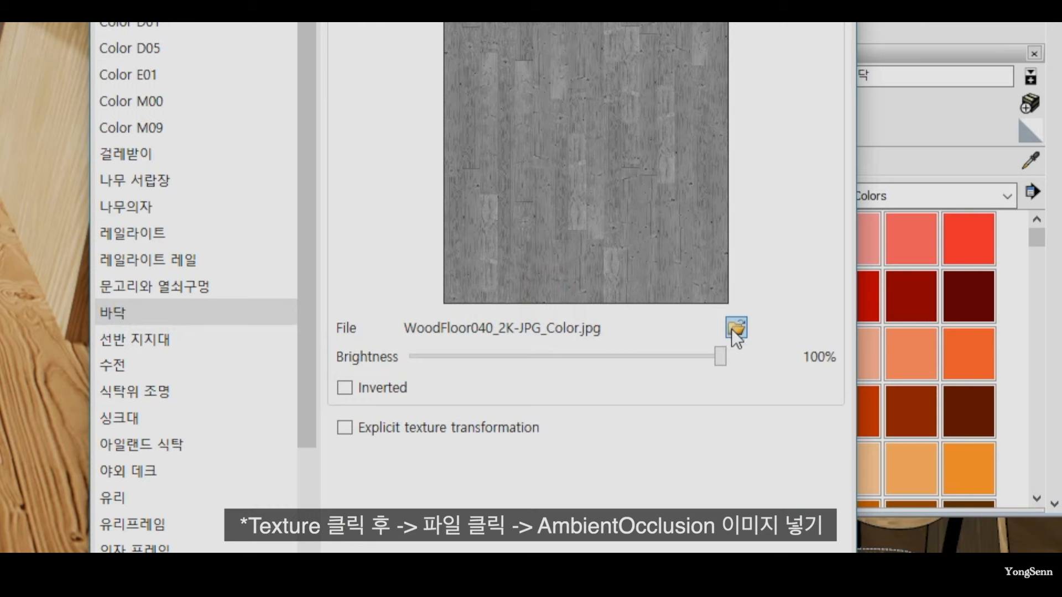
pyautogui.click(735, 327)
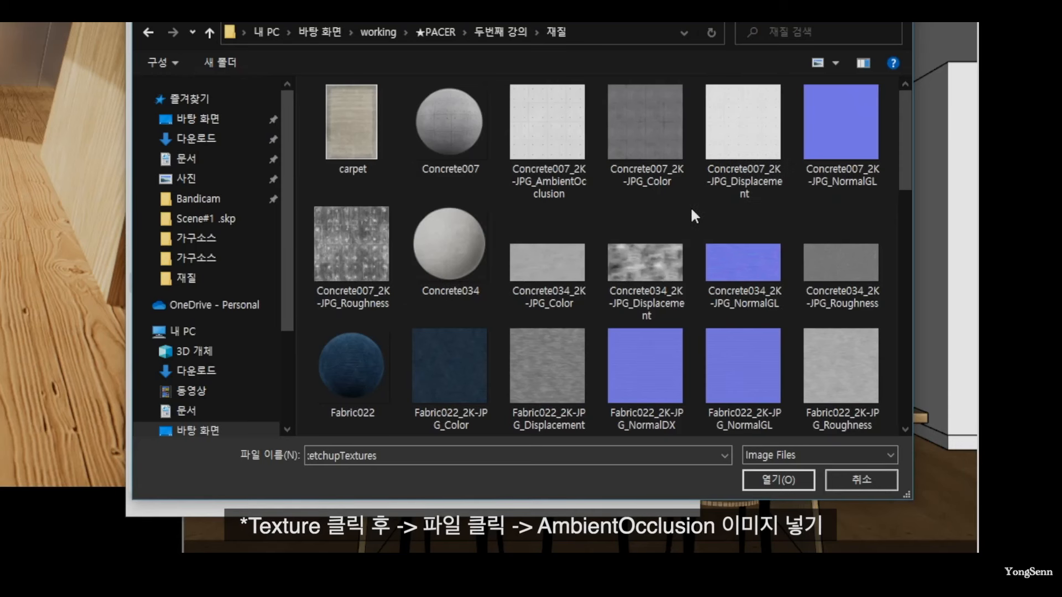
pyautogui.scroll(-10, 691, 210)
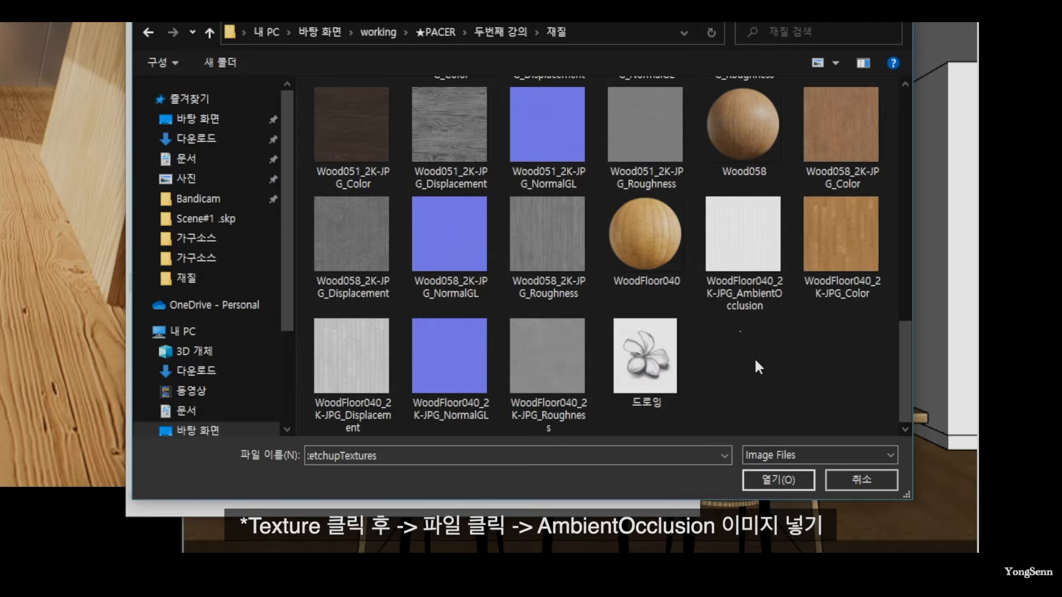
pyautogui.click(656, 265)
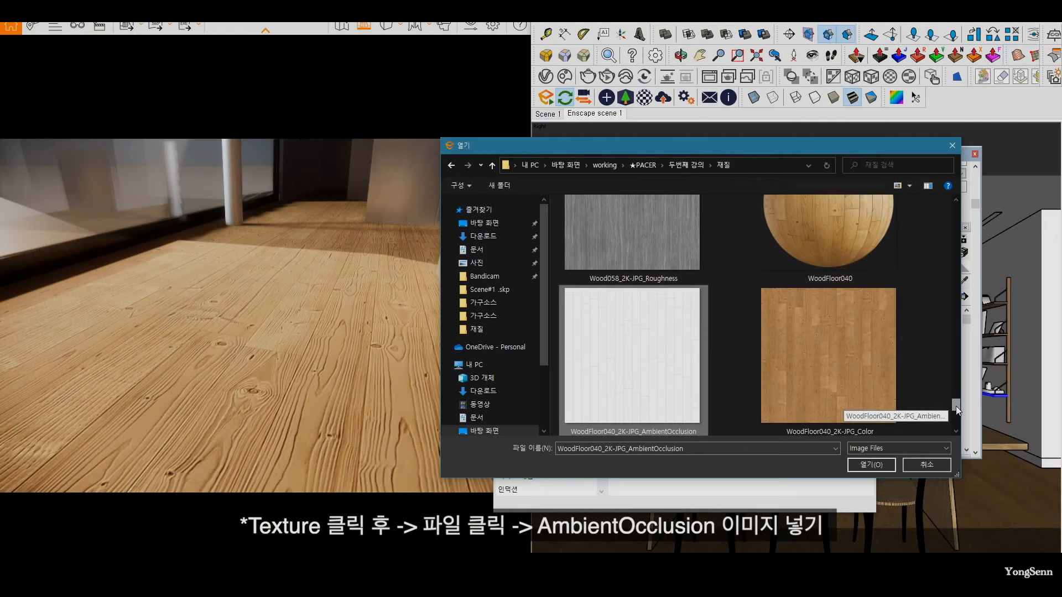
pyautogui.click(615, 329)
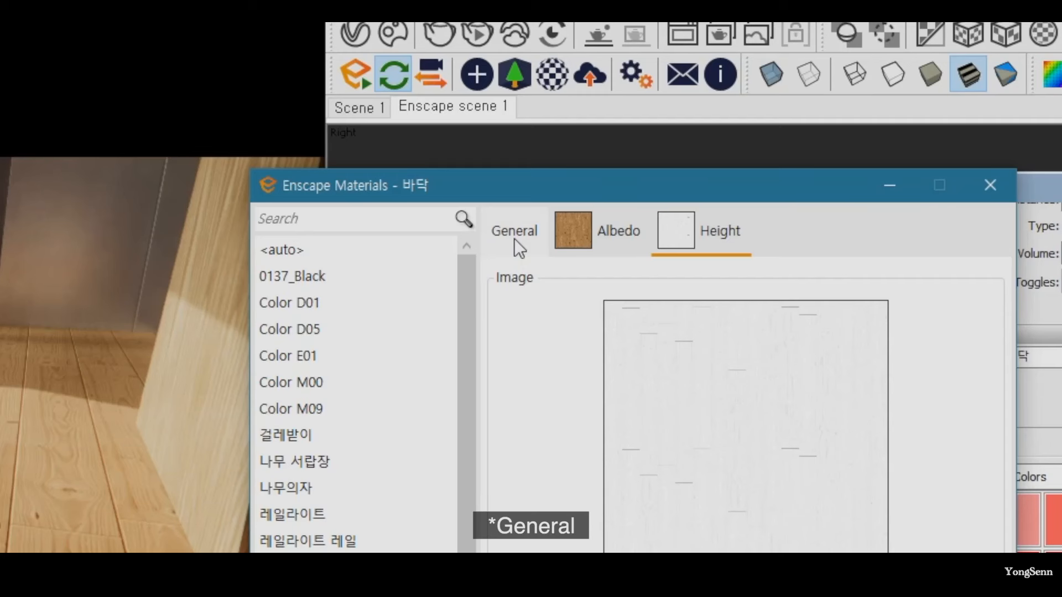
pyautogui.click(627, 184)
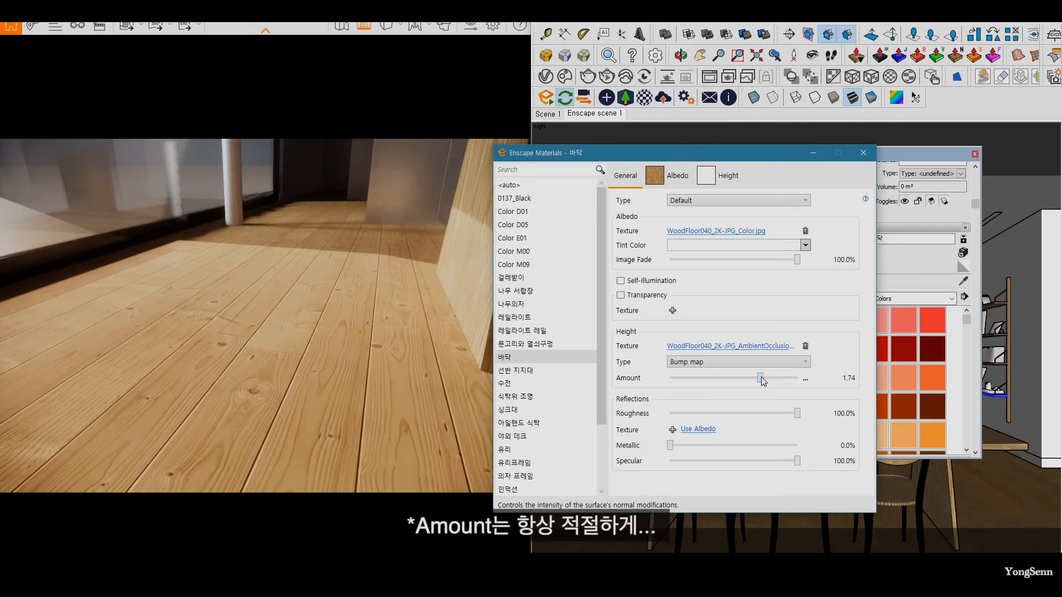
# Step: Try the floor's bump amount at 10.00 and settle on 1.09
pyautogui.moveTo(761, 379); pyautogui.dragTo(799, 386)
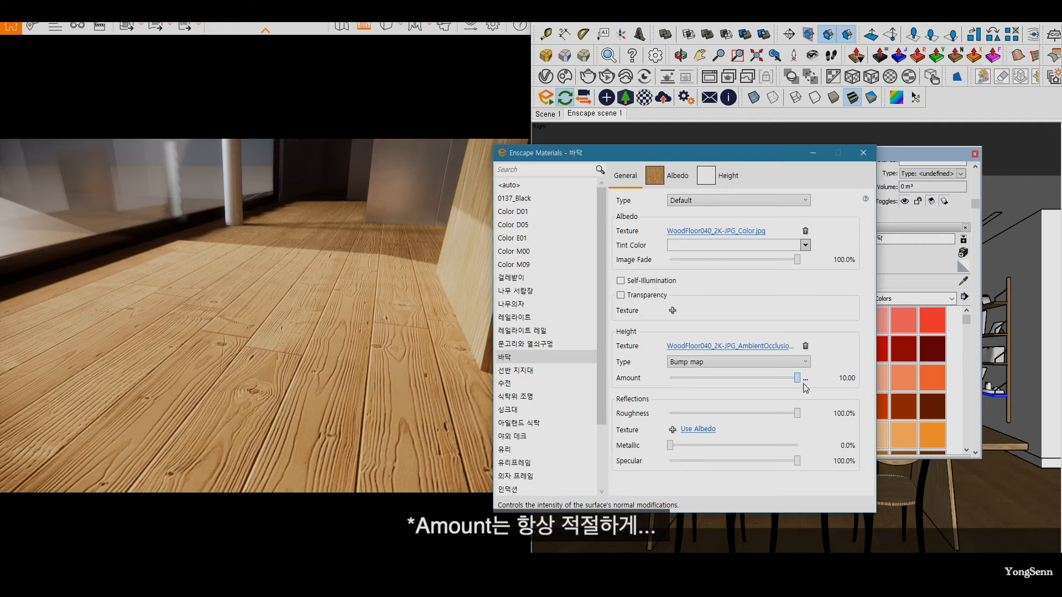
pyautogui.moveTo(798, 380); pyautogui.dragTo(758, 398)
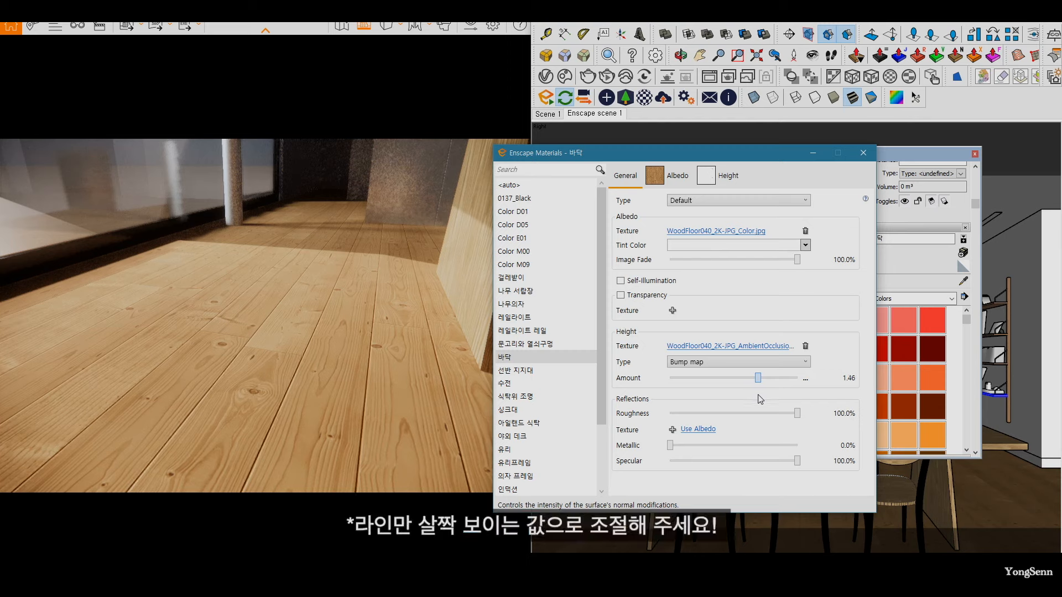
pyautogui.moveTo(760, 398); pyautogui.dragTo(754, 398)
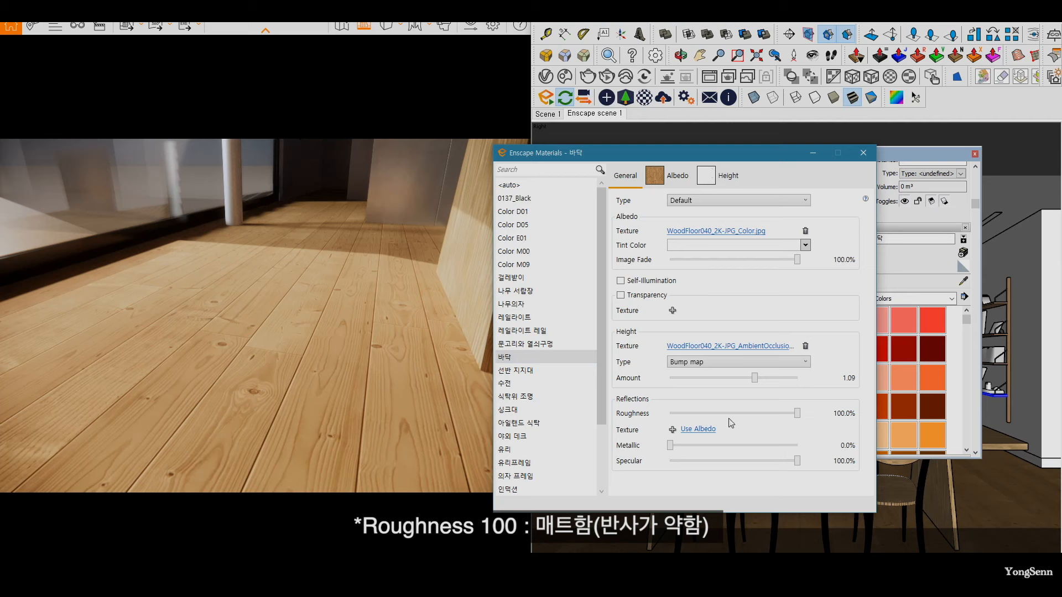
# Step: Try different roughness values on the floor material, ending at 37.8%
pyautogui.moveTo(797, 413); pyautogui.dragTo(766, 416)
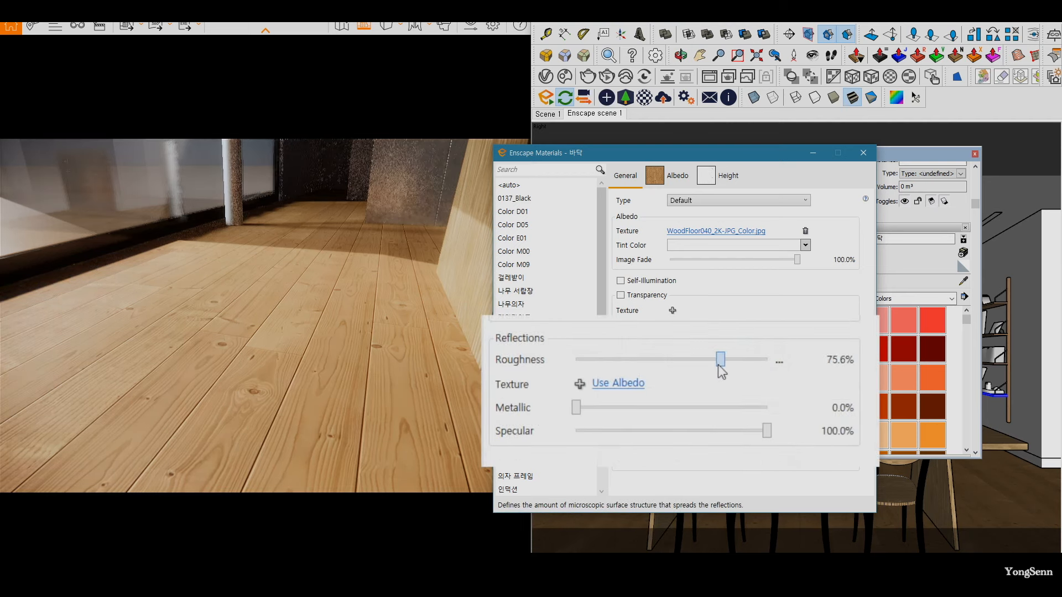
pyautogui.moveTo(718, 365); pyautogui.dragTo(625, 366)
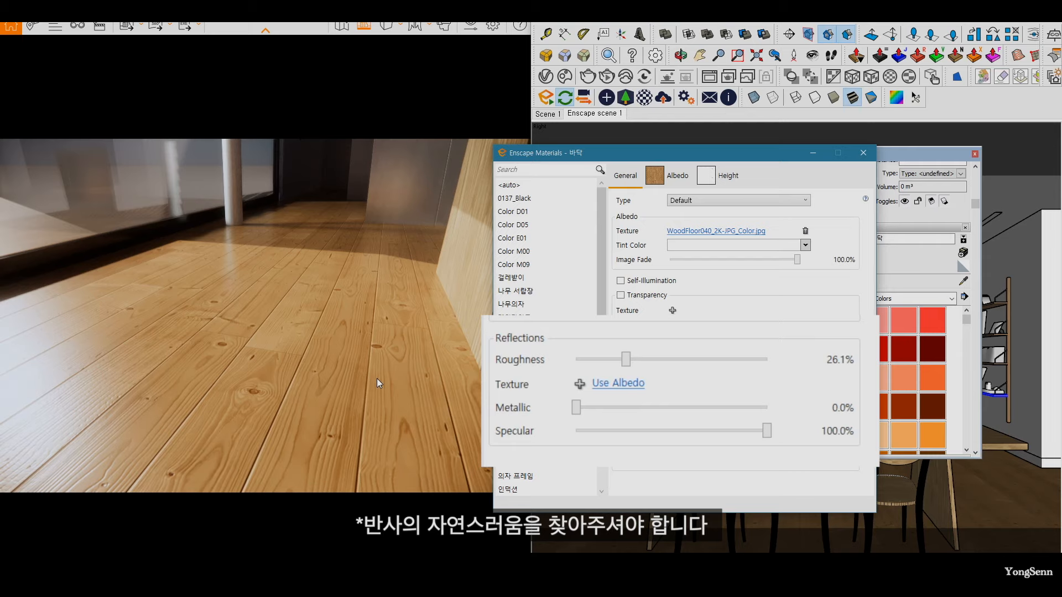
pyautogui.moveTo(626, 359); pyautogui.dragTo(576, 360)
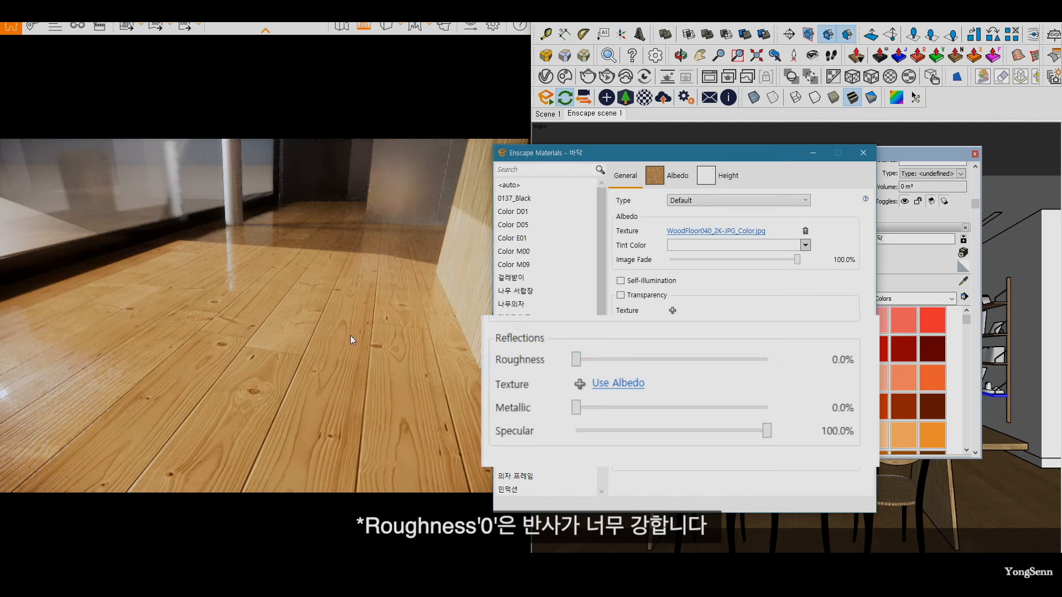
pyautogui.moveTo(577, 362); pyautogui.dragTo(610, 367)
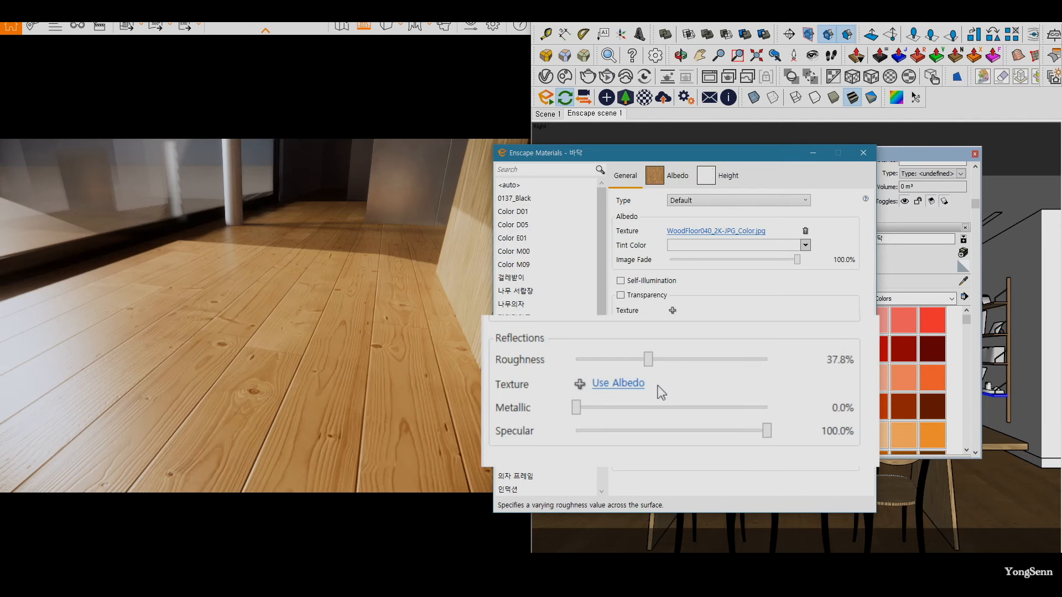
# Step: Use the albedo image as the floor's roughness texture and reduce its brightness to 64%
pyautogui.click(623, 389)
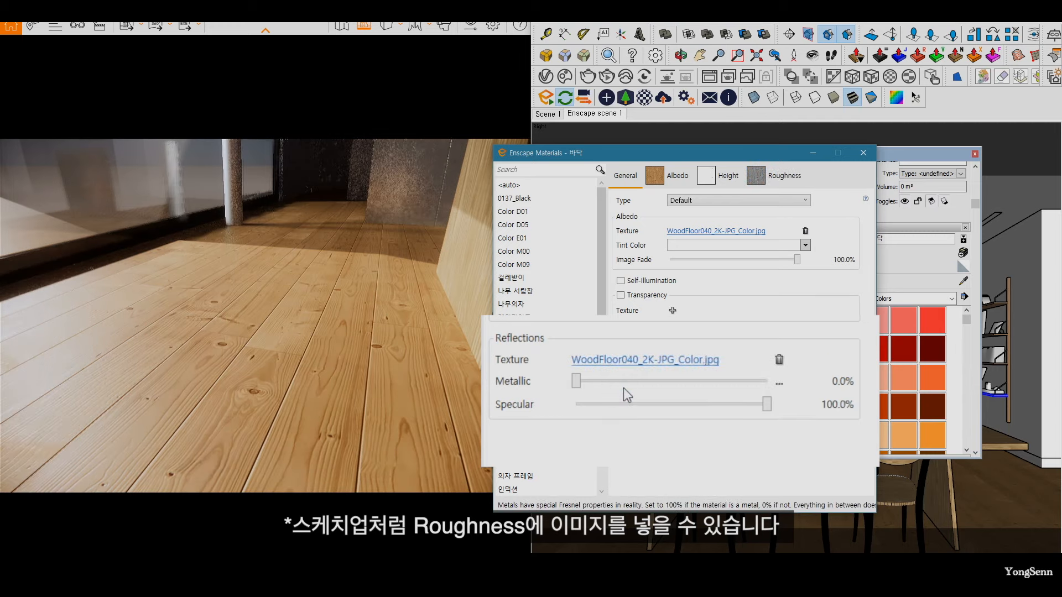
pyautogui.click(669, 364)
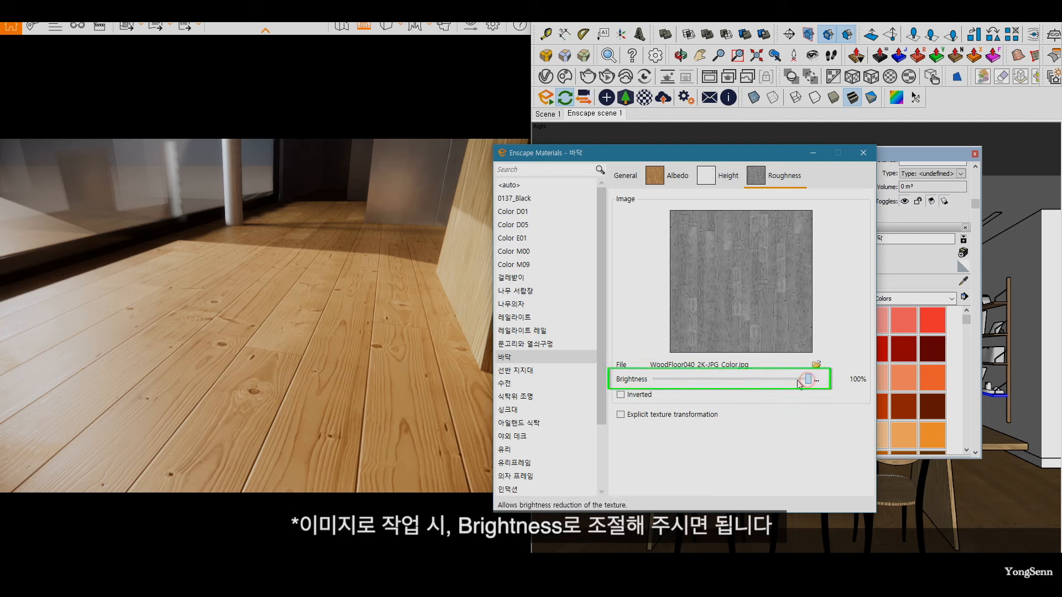
pyautogui.moveTo(808, 379)
pyautogui.mouseDown()
pyautogui.moveTo(673, 383)
pyautogui.moveTo(686, 383)
pyautogui.mouseUp()
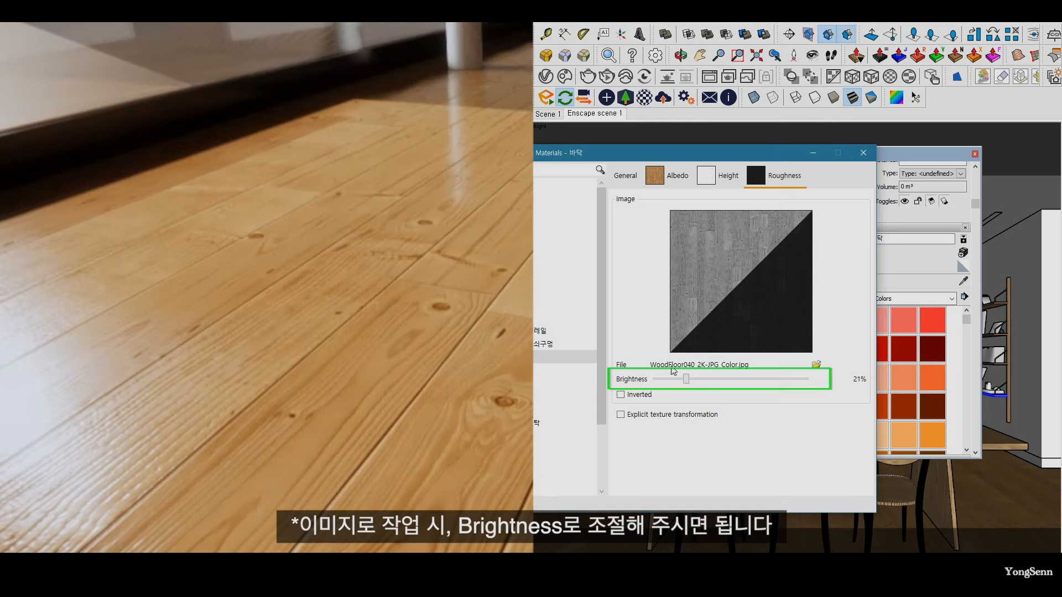
pyautogui.moveTo(685, 378); pyautogui.dragTo(757, 393)
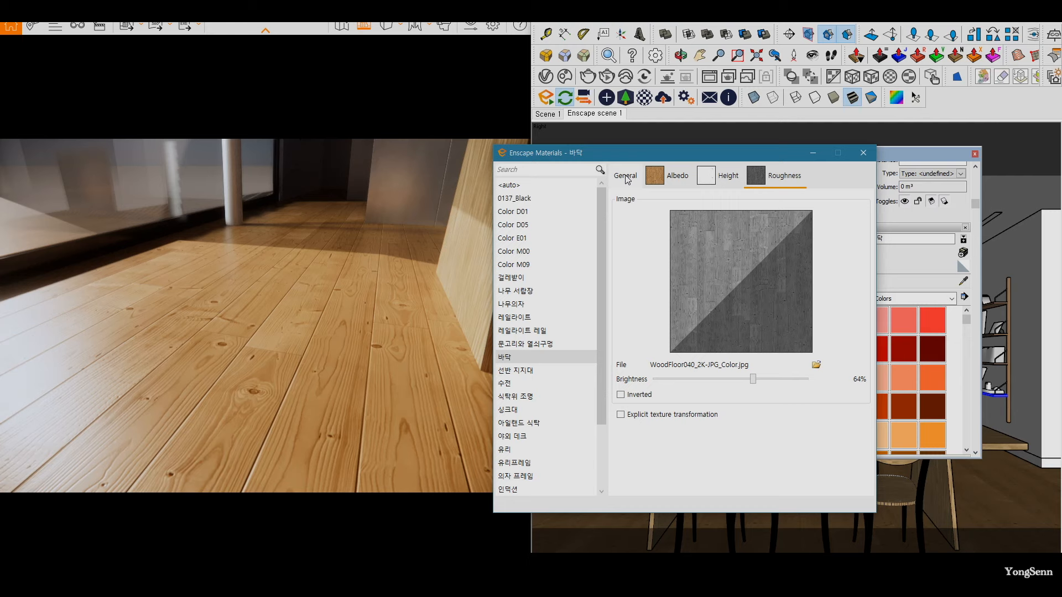
pyautogui.click(627, 178)
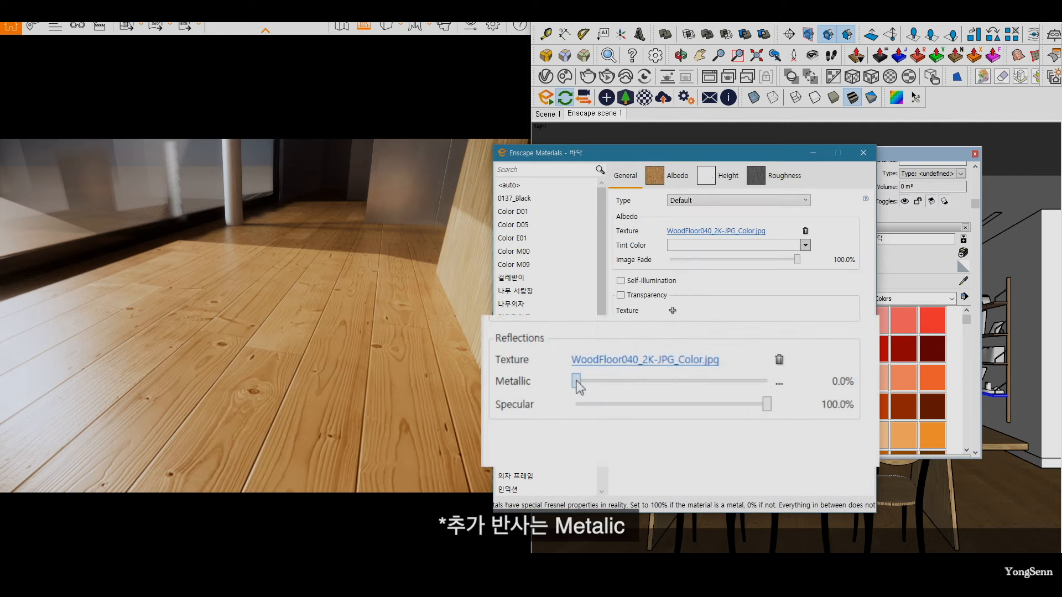
# Step: Set the floor material's metallic value to 24.8%, after trying 100%, and keep specular at 100%
pyautogui.moveTo(576, 381); pyautogui.dragTo(629, 380)
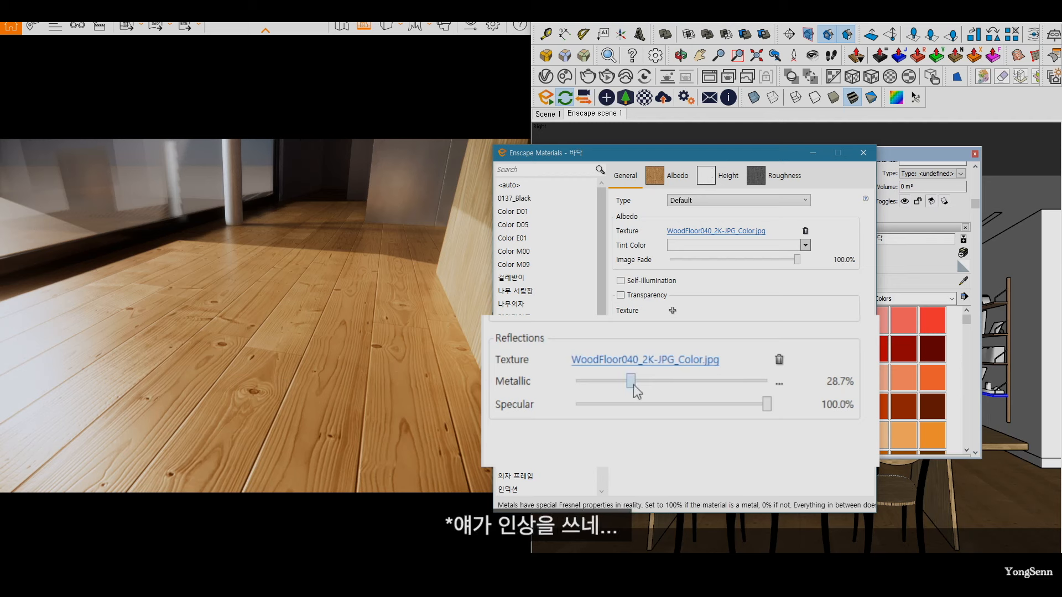
pyautogui.moveTo(632, 382); pyautogui.dragTo(691, 390)
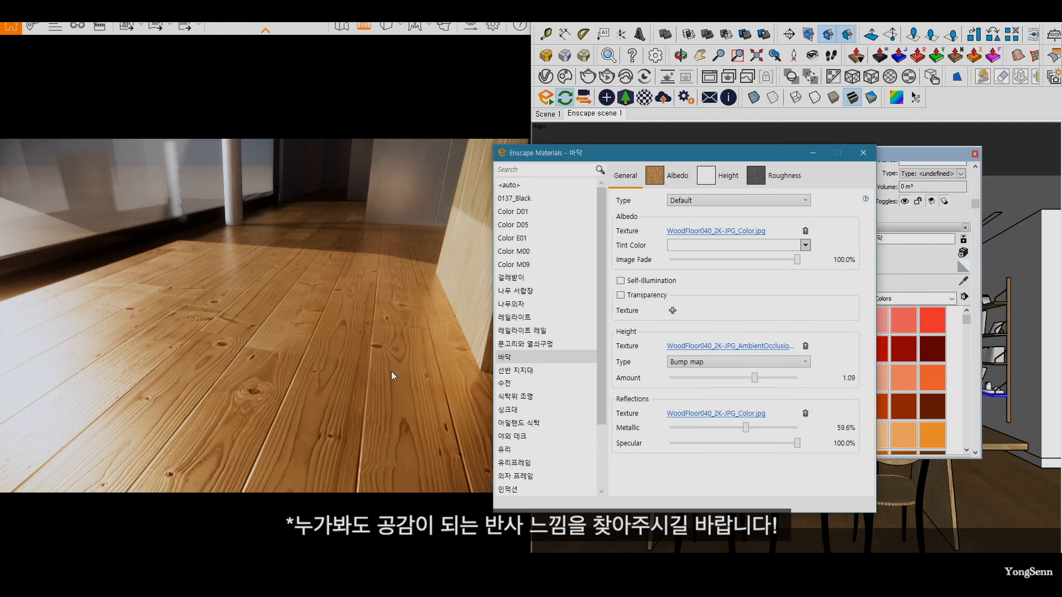
pyautogui.moveTo(752, 433); pyautogui.dragTo(735, 435)
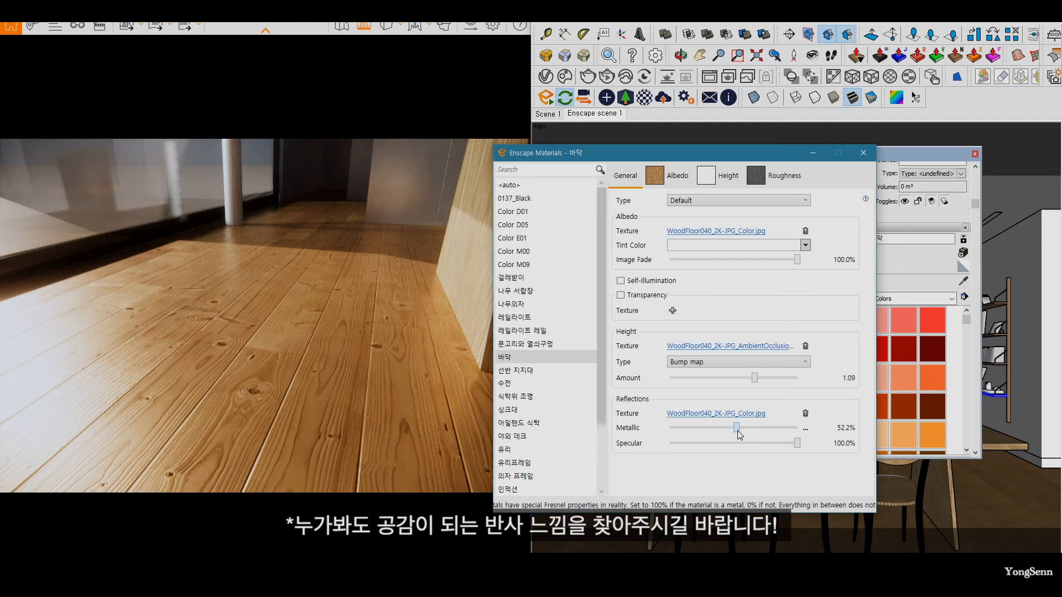
pyautogui.click(736, 430)
pyautogui.moveTo(737, 430); pyautogui.dragTo(811, 437)
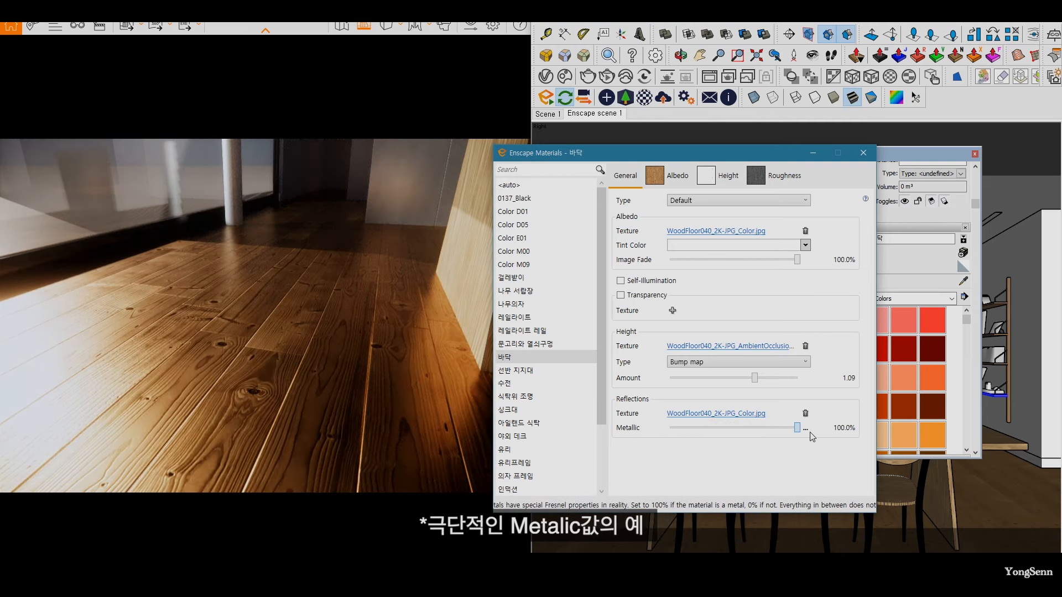
pyautogui.moveTo(805, 438); pyautogui.dragTo(704, 438)
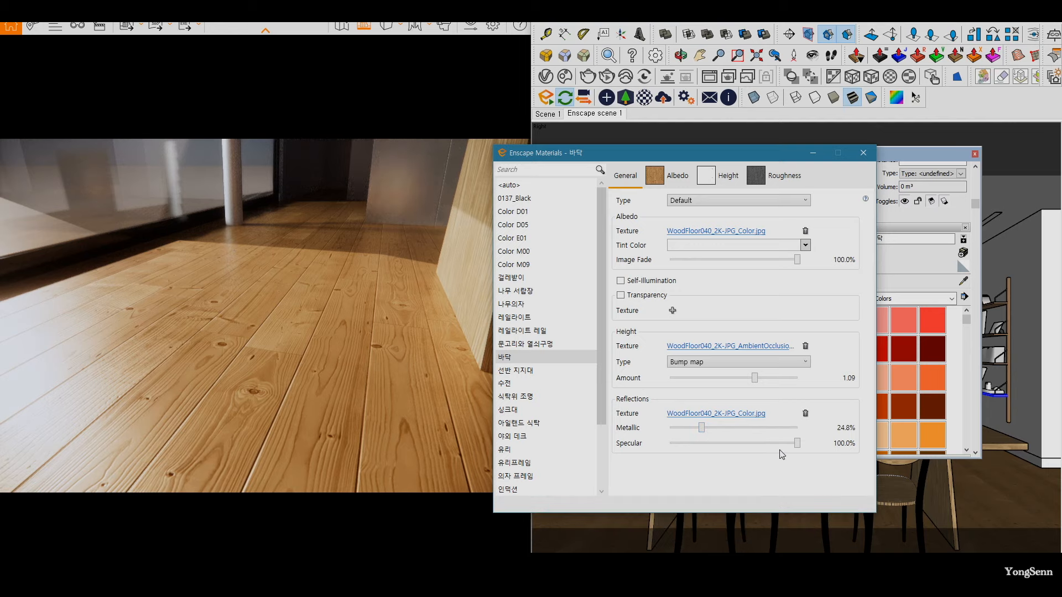
pyautogui.moveTo(797, 443)
pyautogui.mouseDown()
pyautogui.moveTo(670, 443)
pyautogui.moveTo(797, 443)
pyautogui.mouseUp()
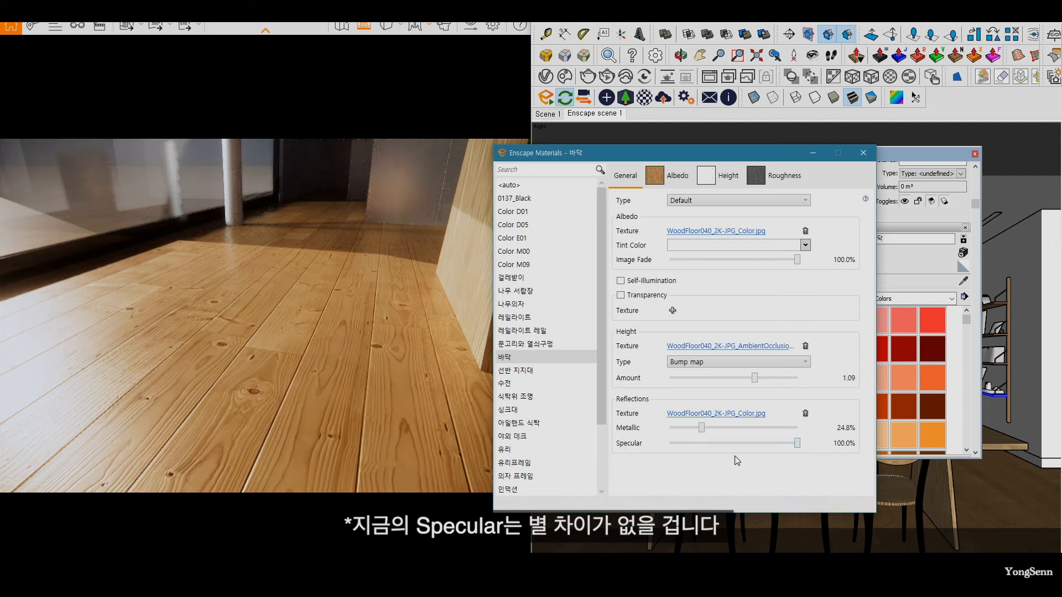
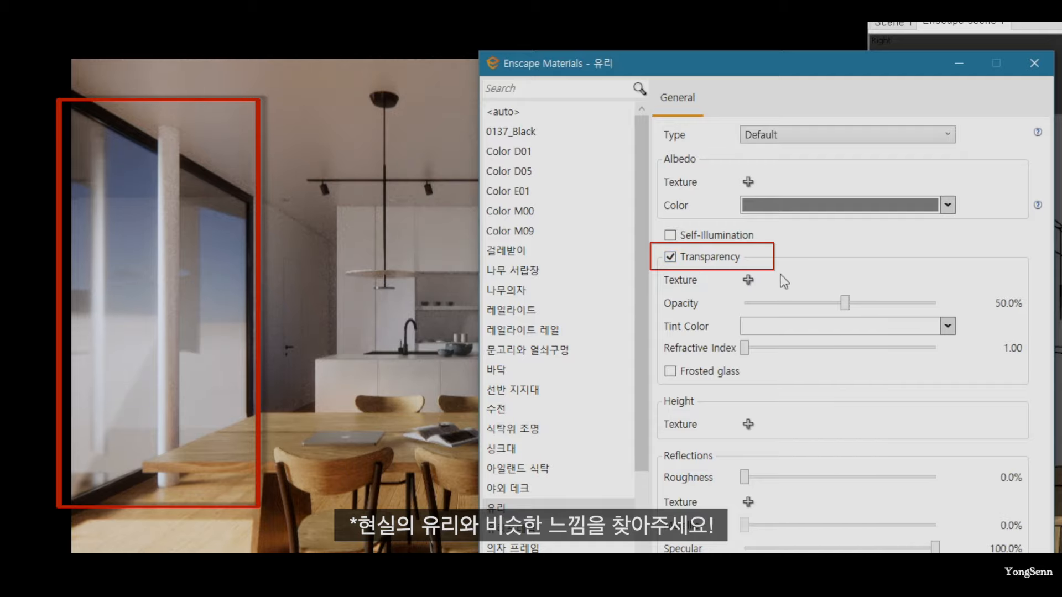
# Step: Set the glass material 유리 to 0% opacity, 0% roughness and 58.3% specular
pyautogui.moveTo(844, 303); pyautogui.dragTo(743, 303)
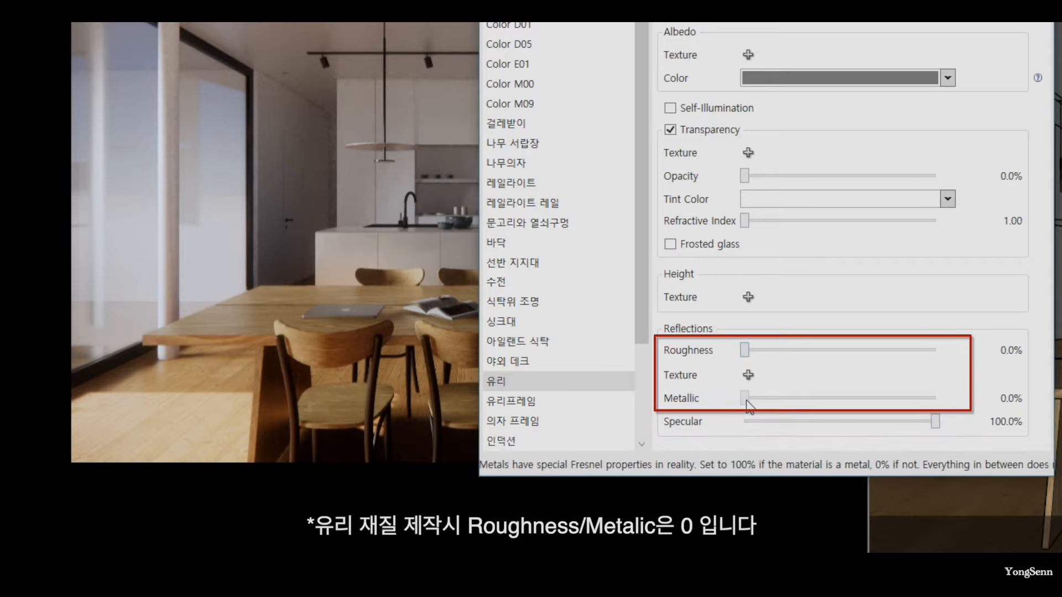
pyautogui.moveTo(745, 350); pyautogui.dragTo(983, 363)
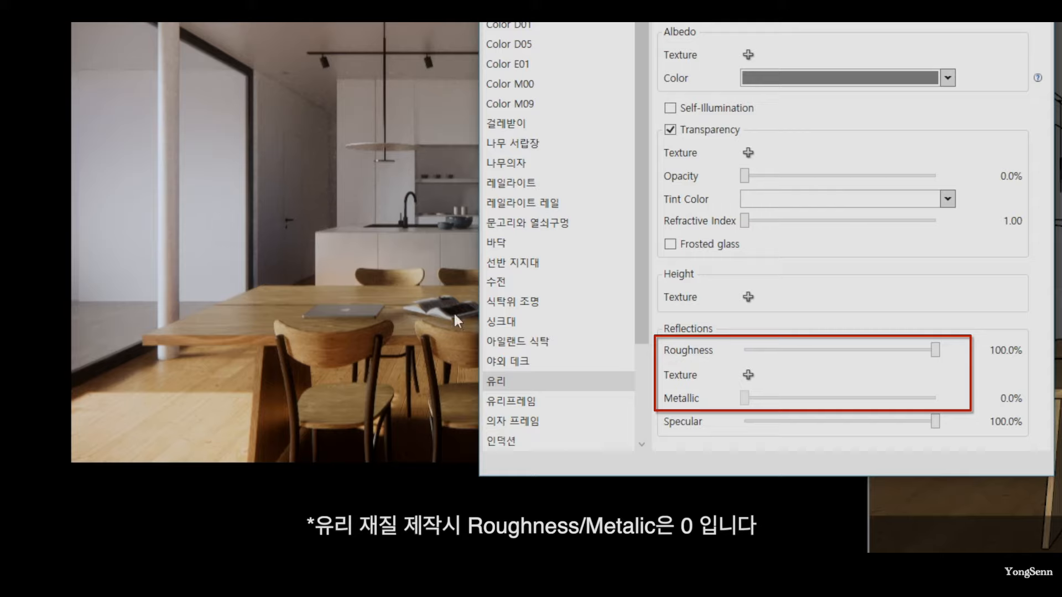
pyautogui.moveTo(935, 350); pyautogui.dragTo(741, 350)
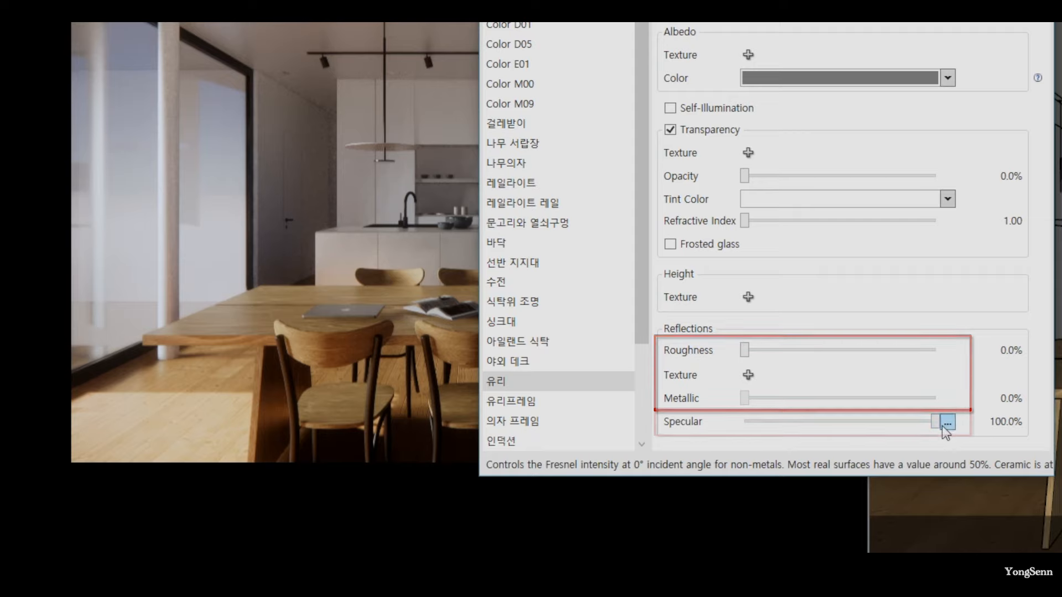
pyautogui.moveTo(934, 423)
pyautogui.mouseDown()
pyautogui.moveTo(711, 436)
pyautogui.moveTo(919, 438)
pyautogui.moveTo(732, 433)
pyautogui.moveTo(856, 427)
pyautogui.mouseUp()
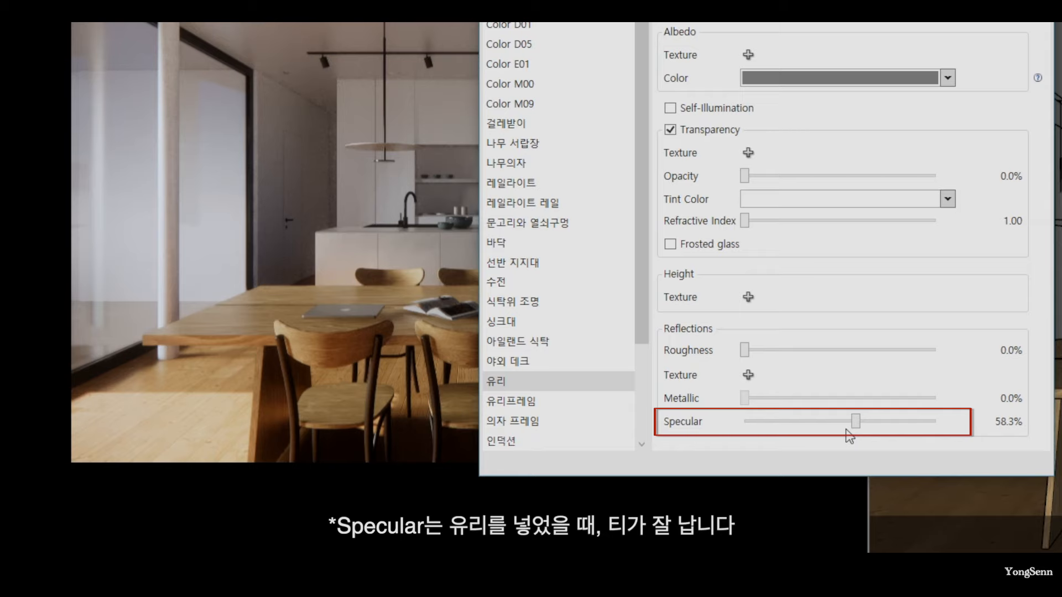
# Step: Raise the specular value of the glass material 유리 to 69.6%
pyautogui.moveTo(855, 421)
pyautogui.mouseDown()
pyautogui.moveTo(906, 426)
pyautogui.moveTo(822, 427)
pyautogui.moveTo(893, 421)
pyautogui.moveTo(876, 423)
pyautogui.mouseUp()
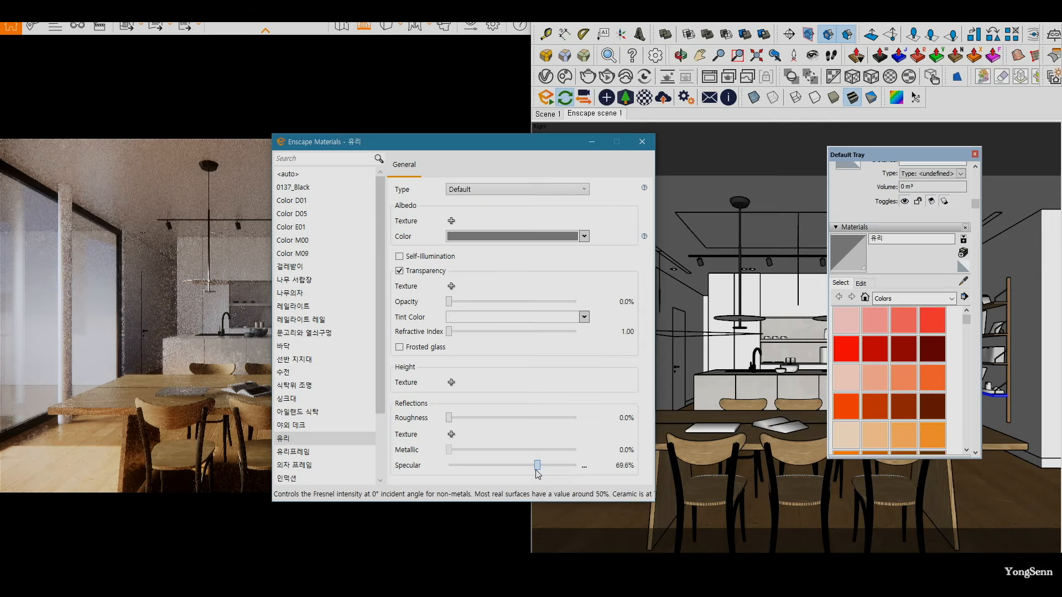
pyautogui.moveTo(536, 470); pyautogui.dragTo(535, 470)
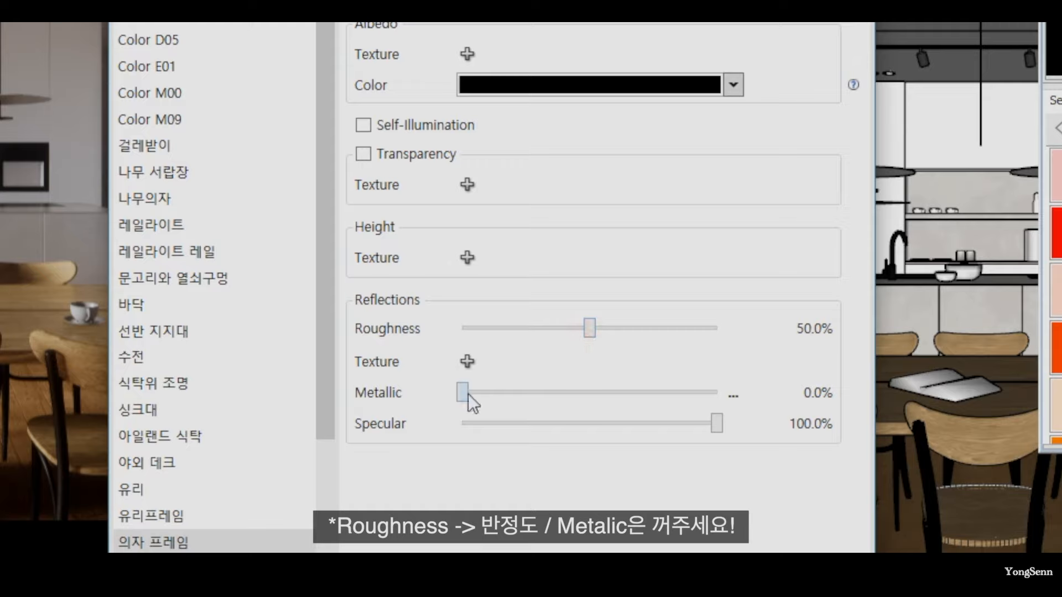
# Step: Try higher metallic and lower specular values on the chair frame material 의자 프레임, ending at 0% metallic and 100% specular
pyautogui.moveTo(464, 391); pyautogui.dragTo(700, 407)
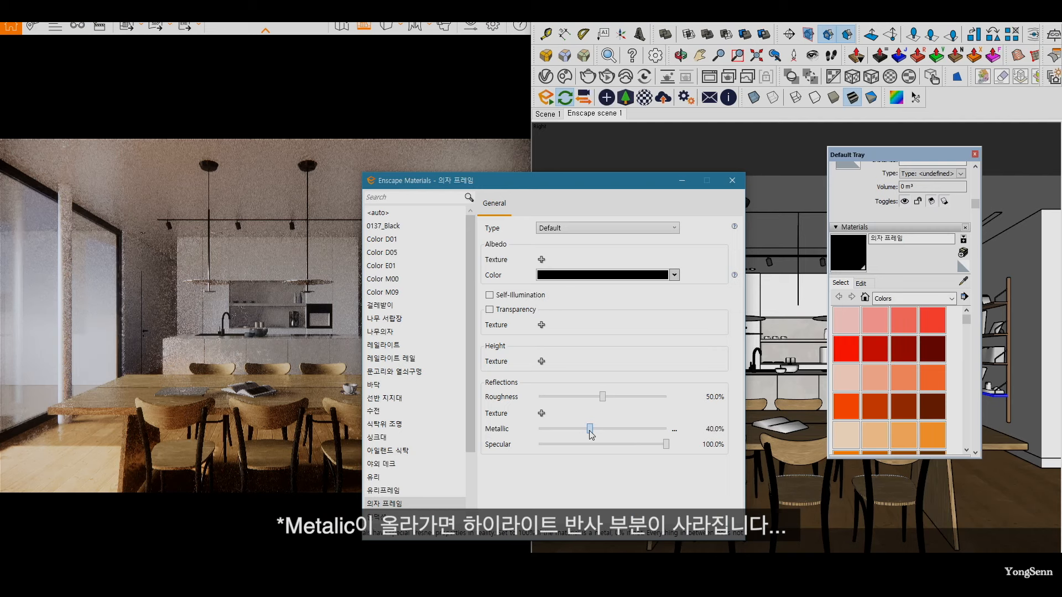
pyautogui.moveTo(592, 430); pyautogui.dragTo(539, 432)
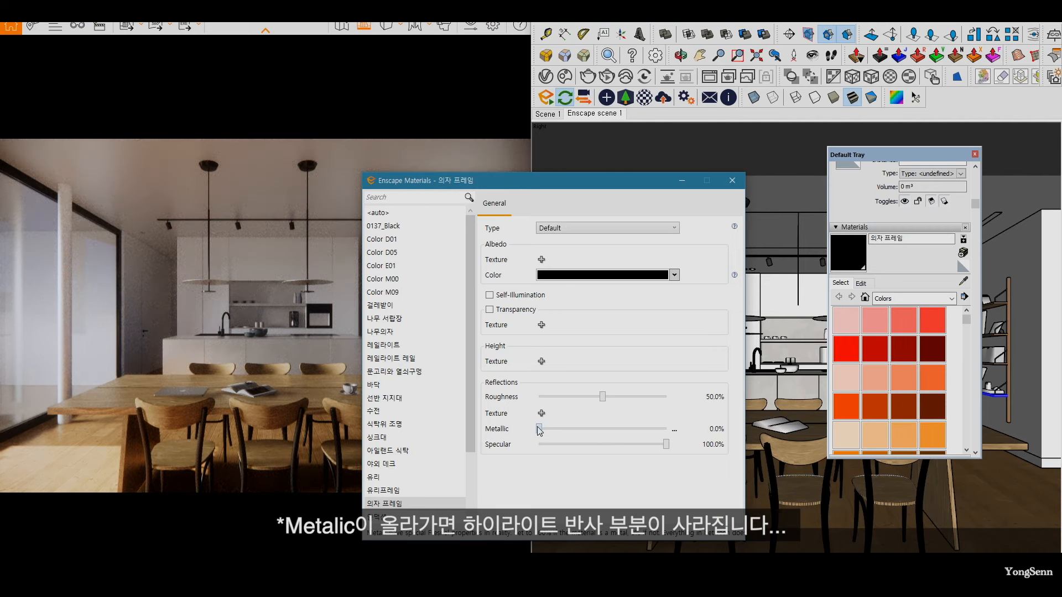
pyautogui.moveTo(666, 444); pyautogui.dragTo(642, 448)
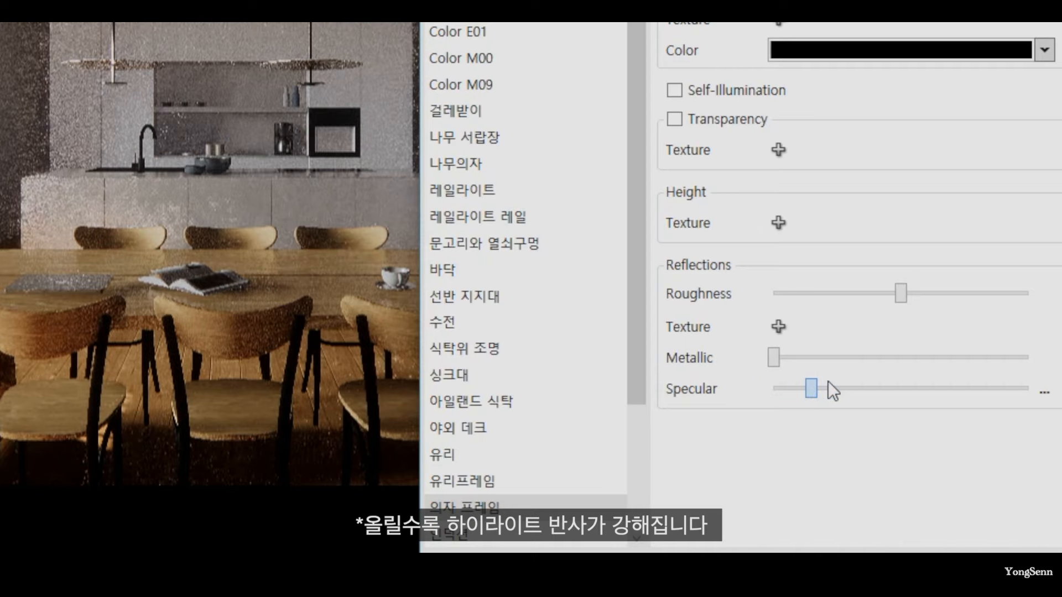
pyautogui.moveTo(977, 387); pyautogui.dragTo(1036, 399)
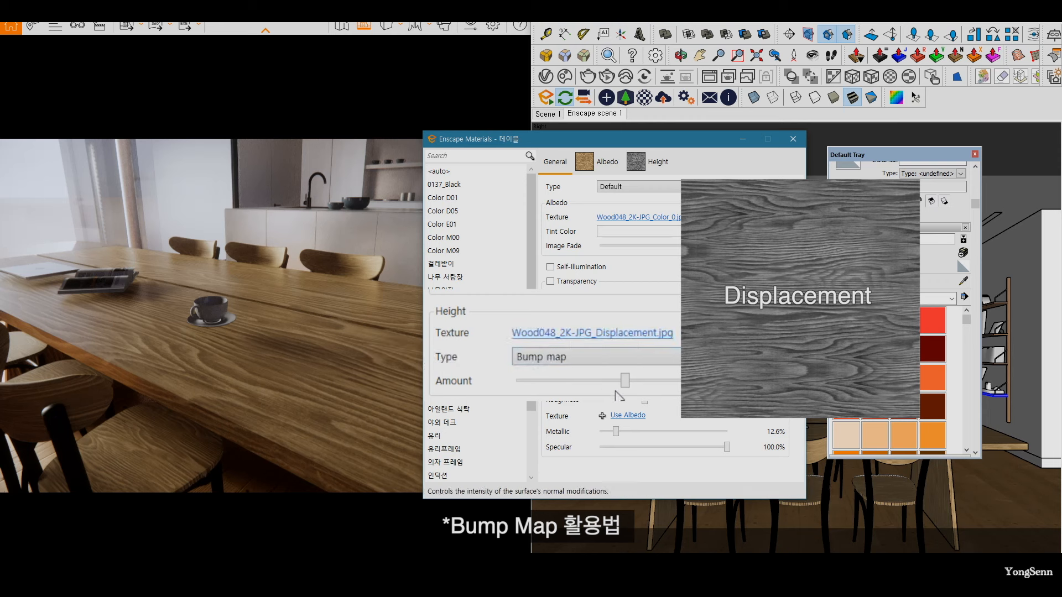
# Step: Try a bump map amount of 4.04 for the displacement texture of the table material 테이블 and reduce the amount again
pyautogui.moveTo(625, 381); pyautogui.dragTo(677, 382)
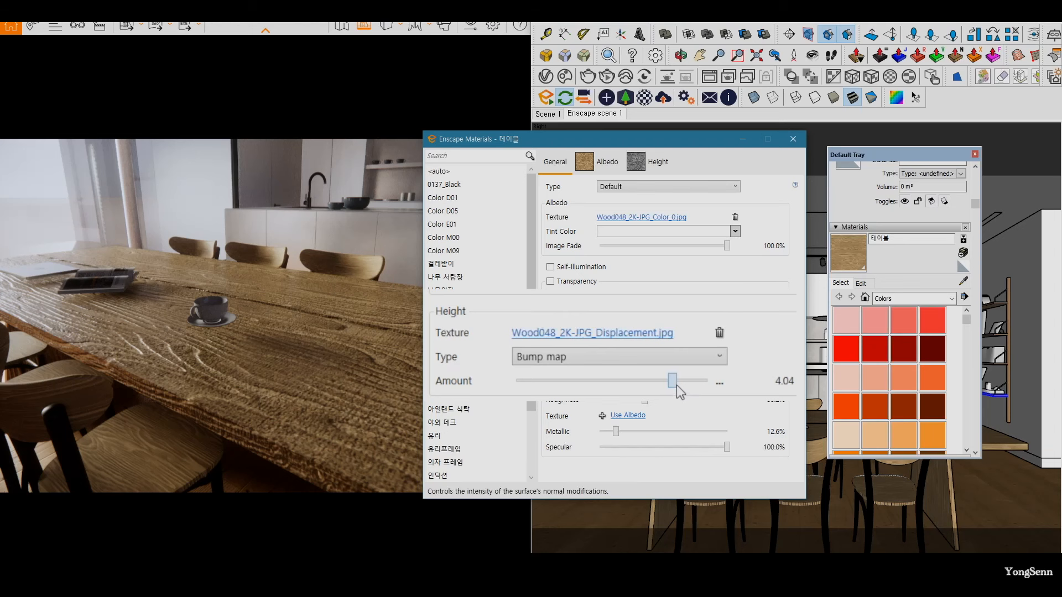
pyautogui.moveTo(675, 385); pyautogui.dragTo(640, 392)
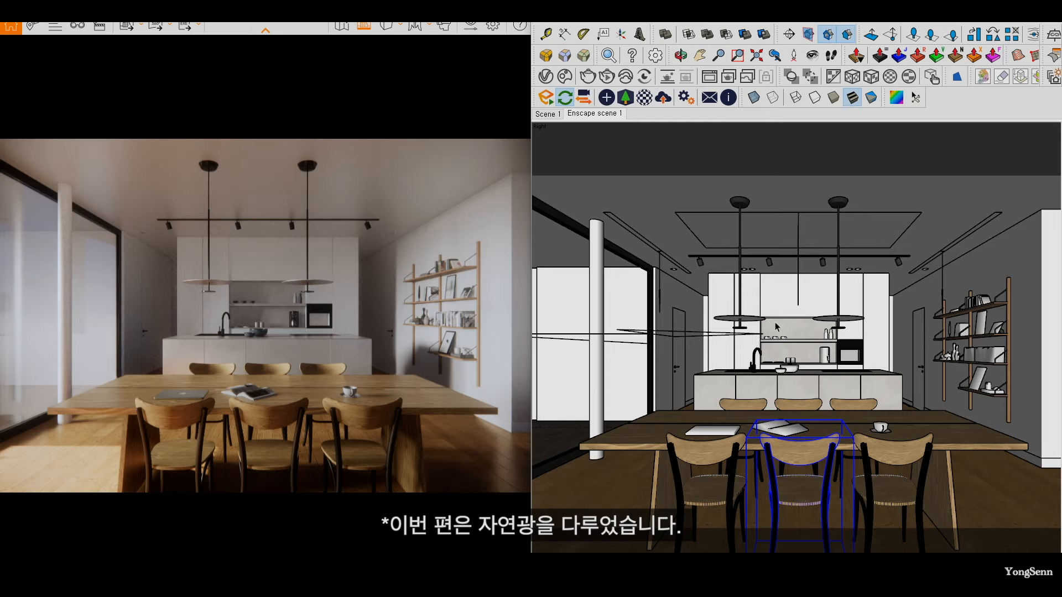
# Step: Delete the three V-Ray lights near the ceiling: the rectangle over the room and the ones along both side walls
pyautogui.click(798, 228)
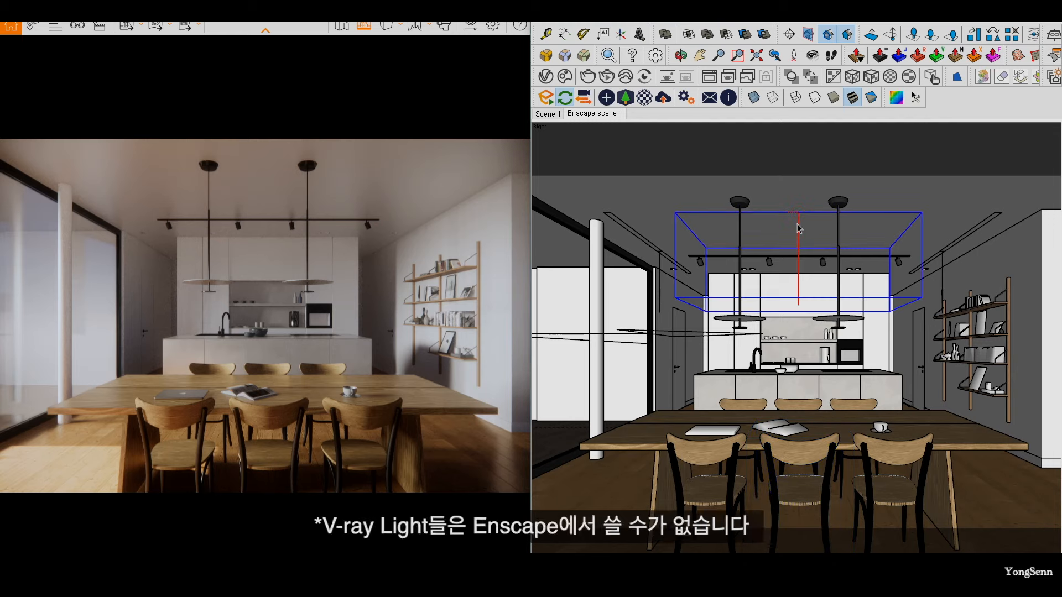
pyautogui.press('Delete')
pyautogui.click(943, 250)
pyautogui.press('Delete')
pyautogui.click(660, 253)
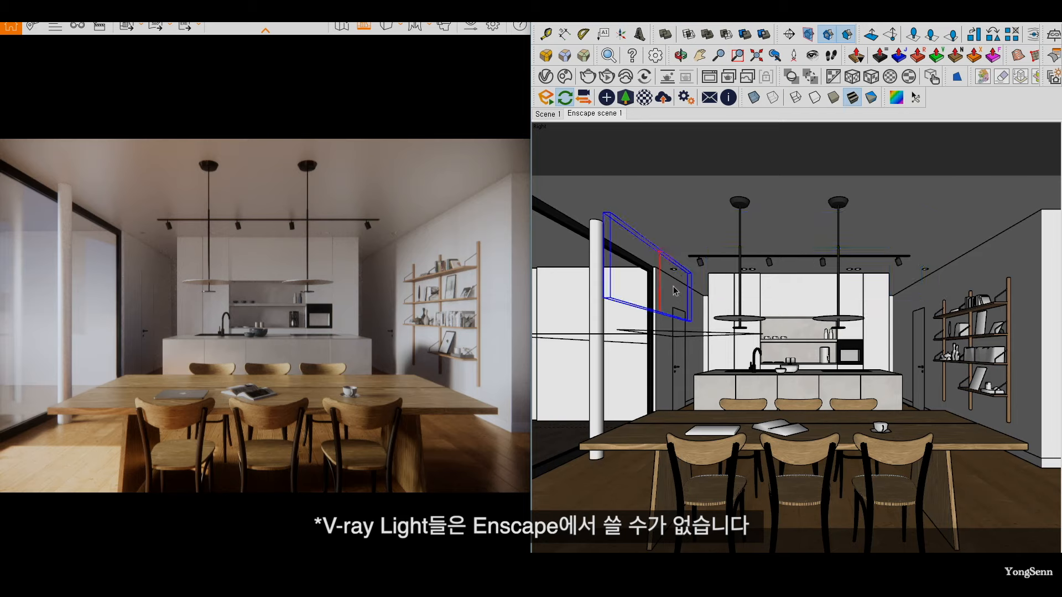
pyautogui.press('Delete')
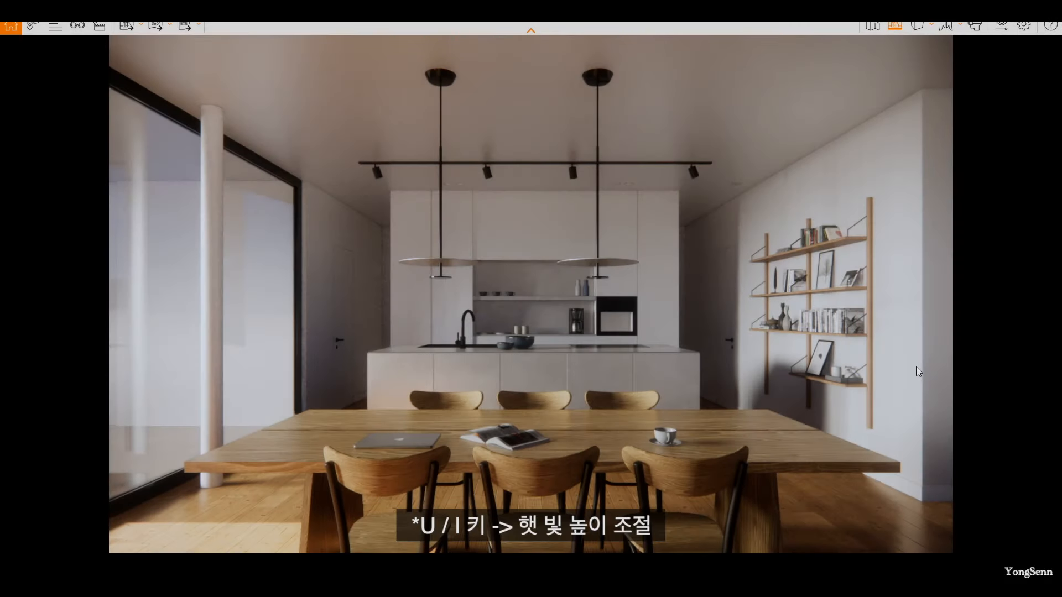
# Step: Try different sun heights in the Enscape dining view by moving the daylight back and forth
pyautogui.press('u')
pyautogui.press('u')
pyautogui.press('u')
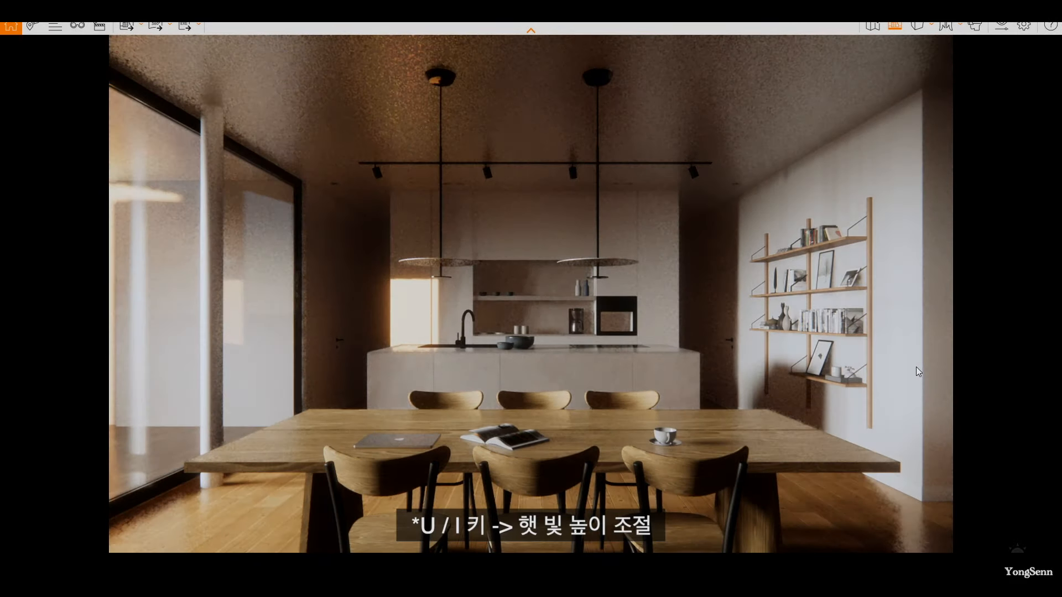
pyautogui.press('i')
pyautogui.press('i')
pyautogui.press('i')
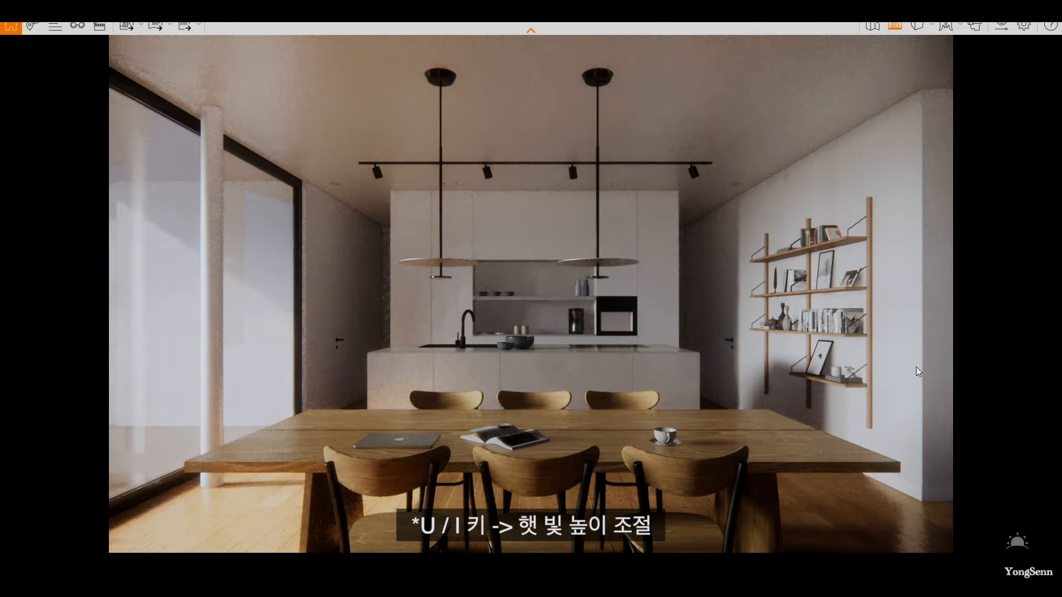
pyautogui.press('u')
pyautogui.press('u')
pyautogui.press('u')
pyautogui.press('i')
pyautogui.press('i')
pyautogui.press('i')
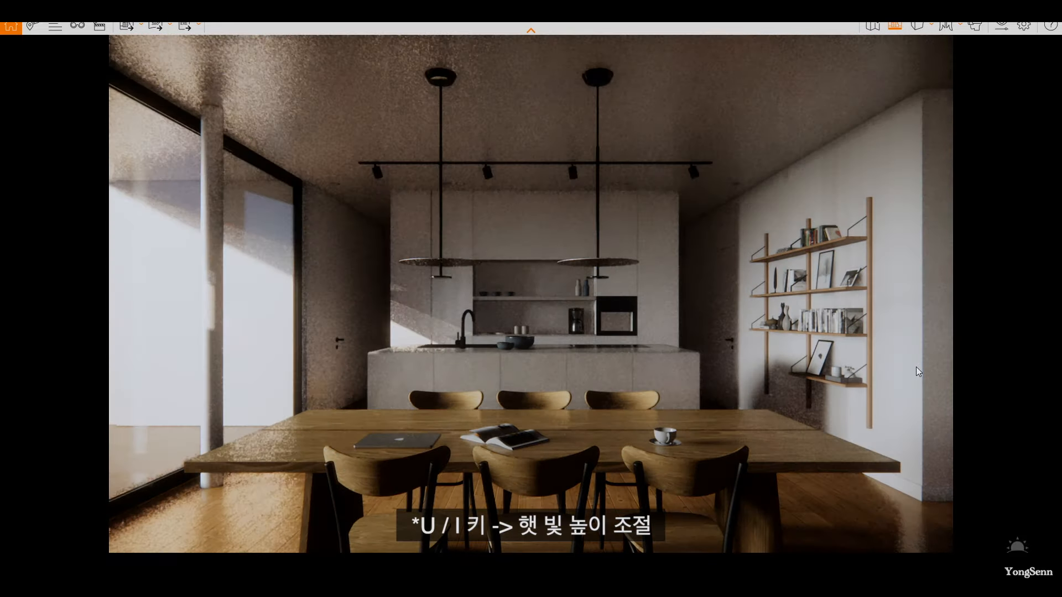
pyautogui.press('u')
pyautogui.press('u')
pyautogui.press('u')
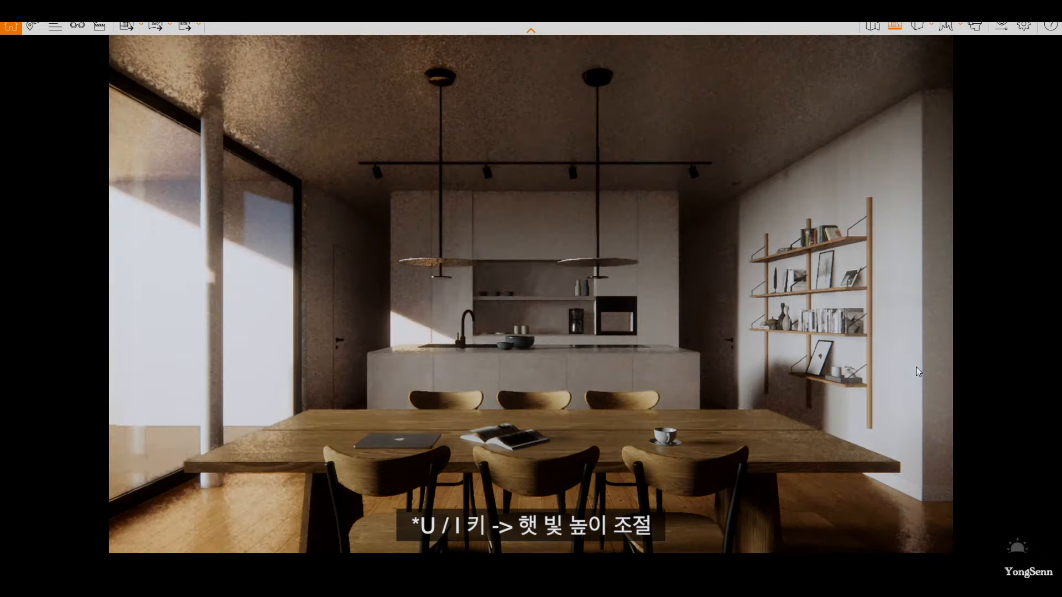
pyautogui.press('i')
pyautogui.press('i')
pyautogui.press('i')
pyautogui.press('u')
pyautogui.press('u')
pyautogui.press('u')
pyautogui.press('i')
pyautogui.press('i')
pyautogui.press('i')
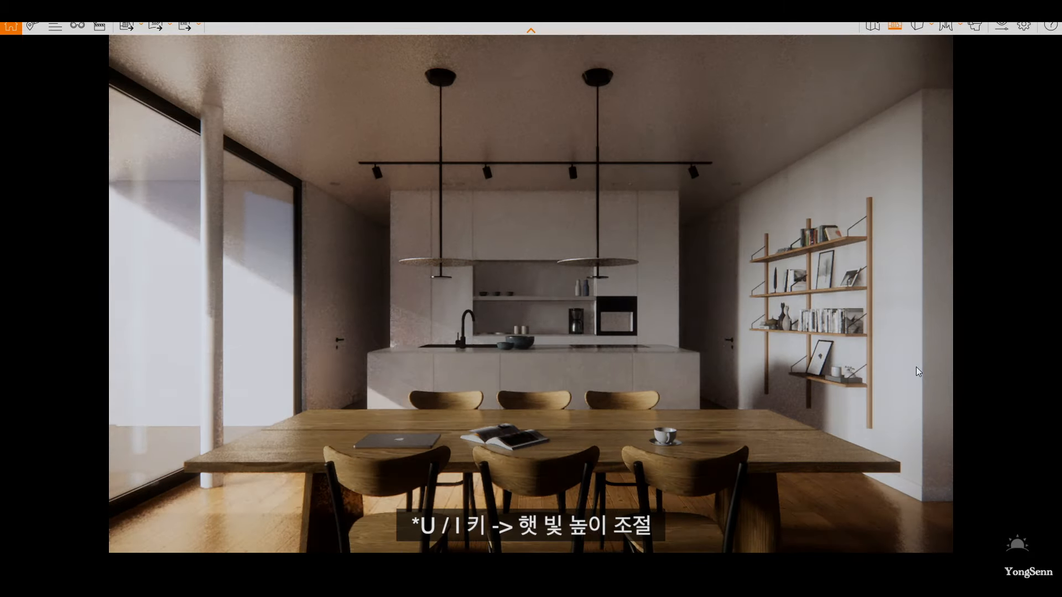
# Step: Try different sun angles by rotating the sunlight direction back and forth across the kitchen
pyautogui.hotkey('ctrl', 'u')
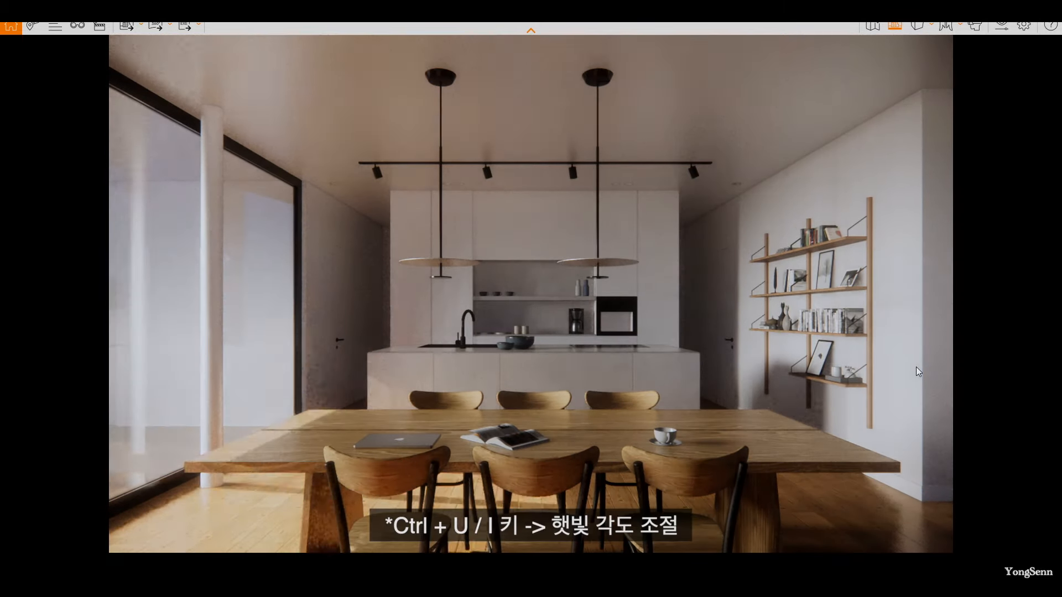
pyautogui.hotkey('ctrl', 'u')
pyautogui.hotkey('ctrl', 'u')
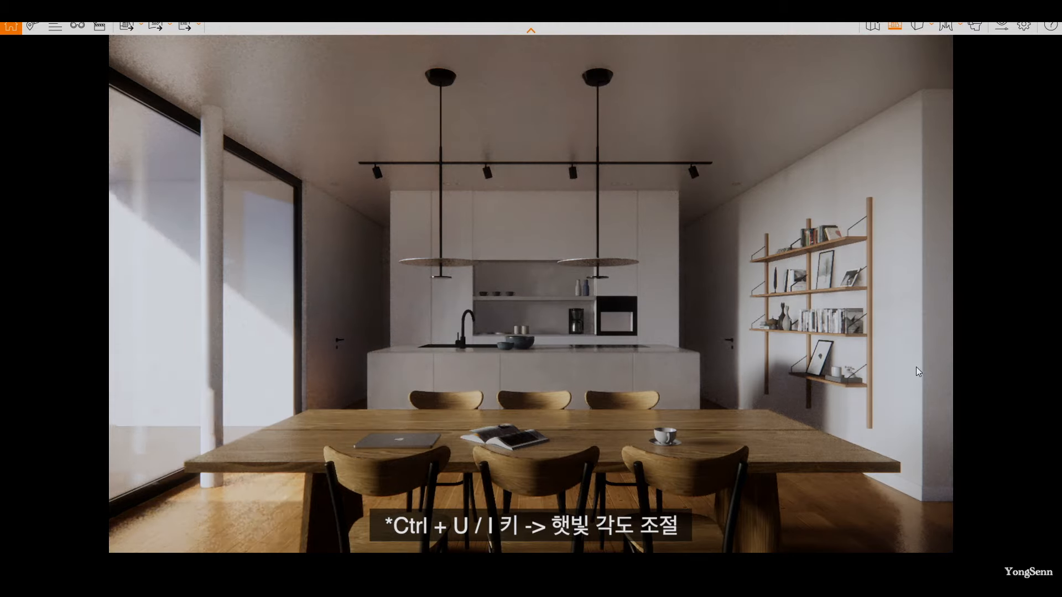
pyautogui.hotkey('ctrl', 'i')
pyautogui.hotkey('ctrl', 'u')
pyautogui.hotkey('ctrl', 'i')
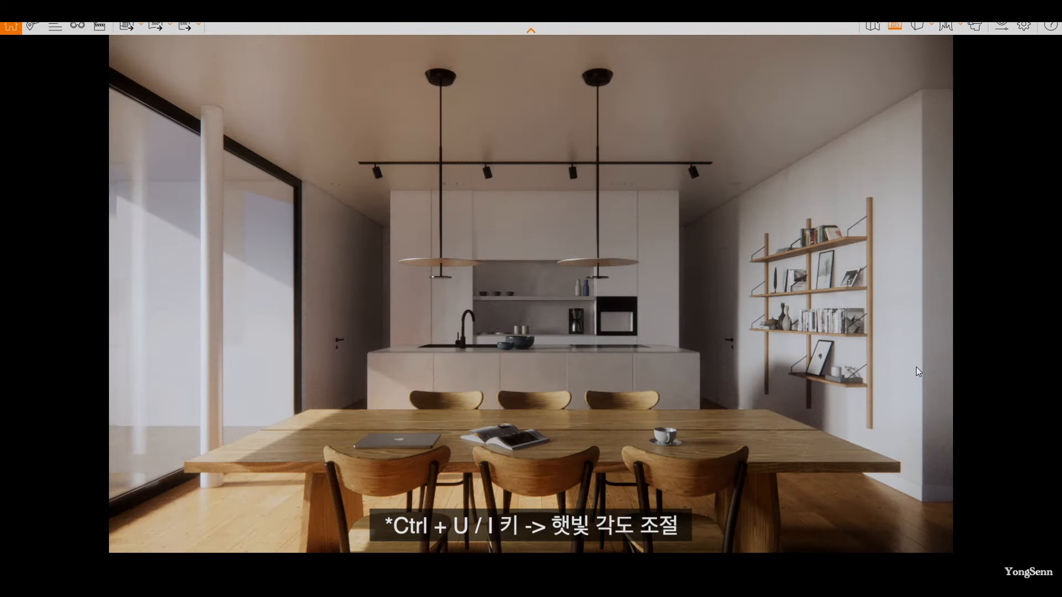
# Step: Adjust the sun height and sun angle in combination to vary how sunlight falls into the room
pyautogui.press('u')
pyautogui.press('i')
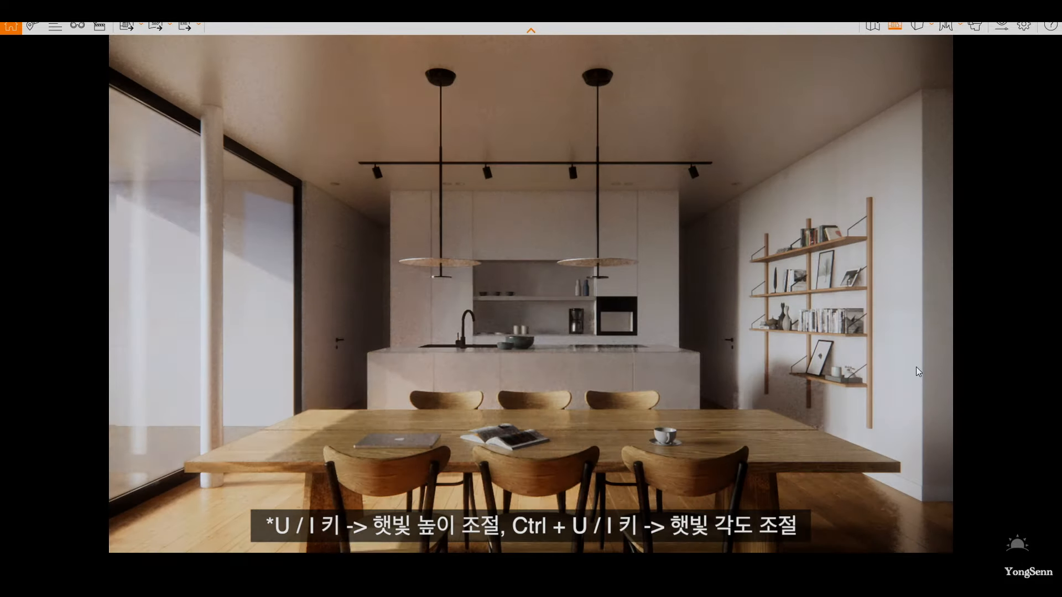
pyautogui.press('u')
pyautogui.press('u')
pyautogui.press('i')
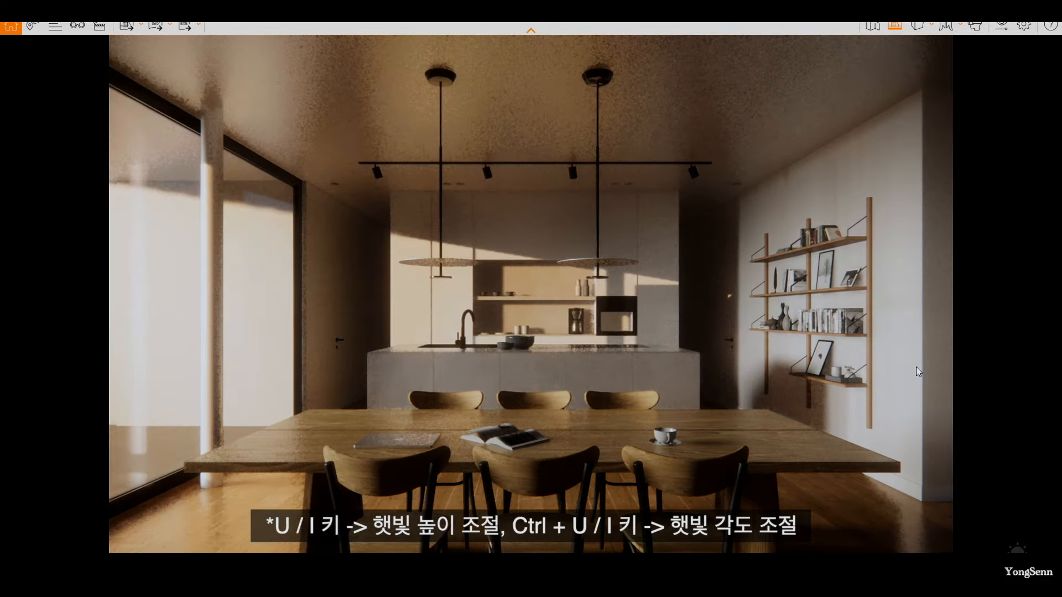
pyautogui.press('i')
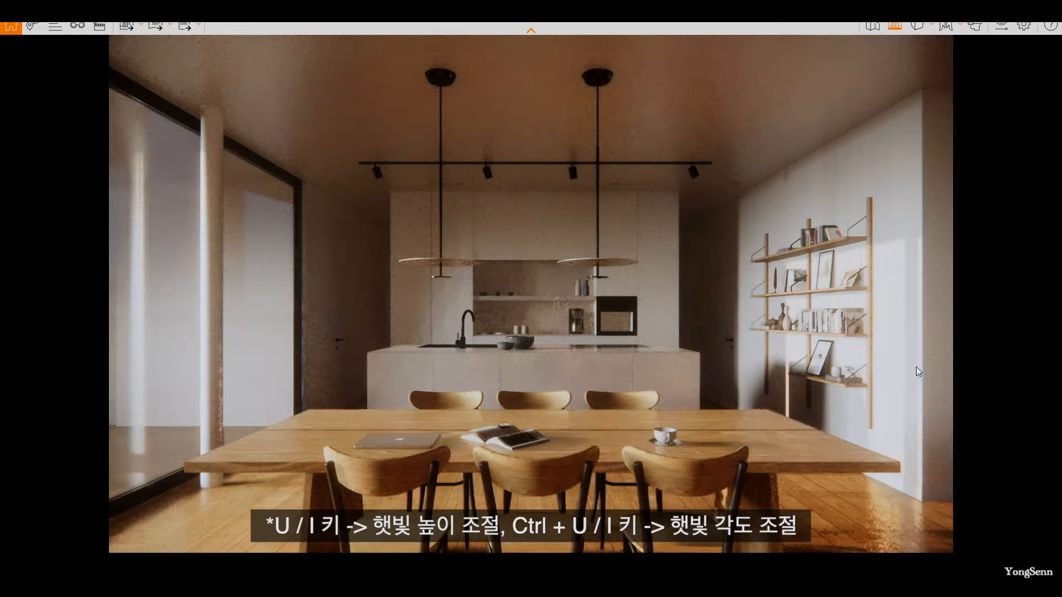
pyautogui.hotkey('ctrl', 'u')
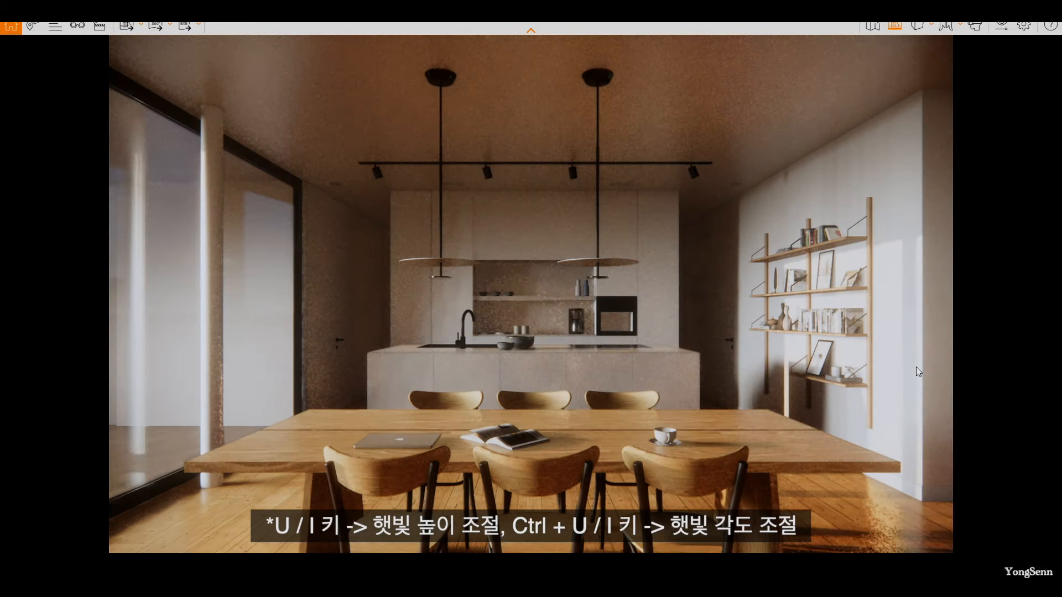
pyautogui.hotkey('ctrl', 'i')
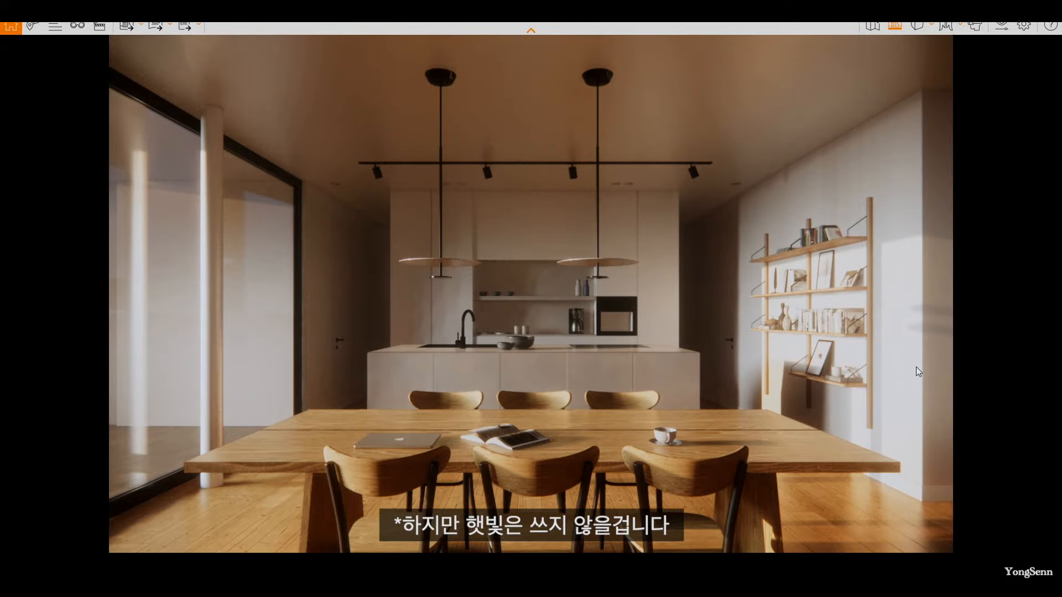
pyautogui.press('i')
pyautogui.press('u')
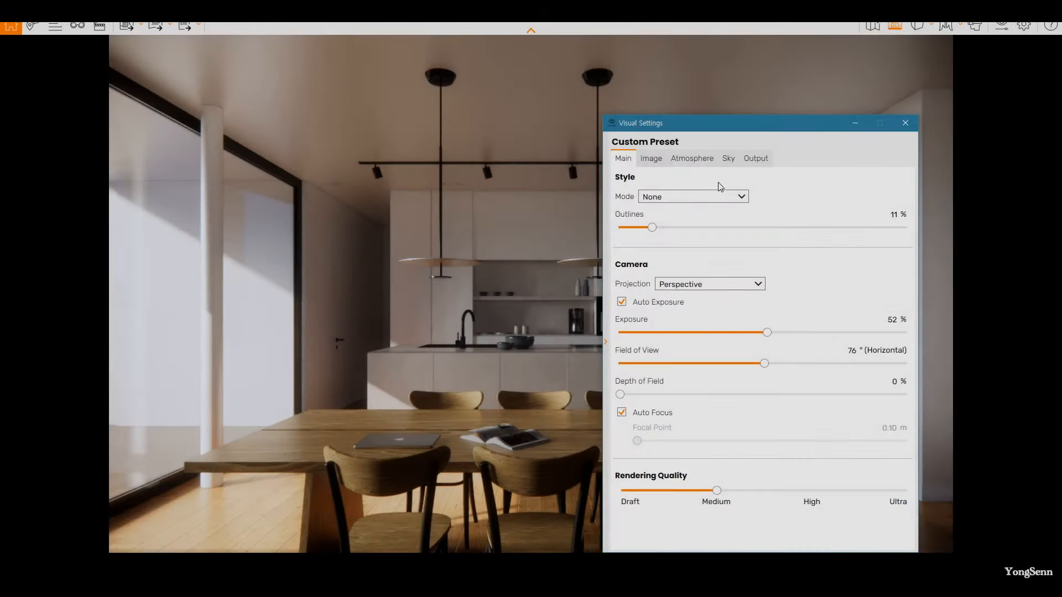
# Step: Set the fog intensity to 0% in the atmosphere settings
pyautogui.click(698, 162)
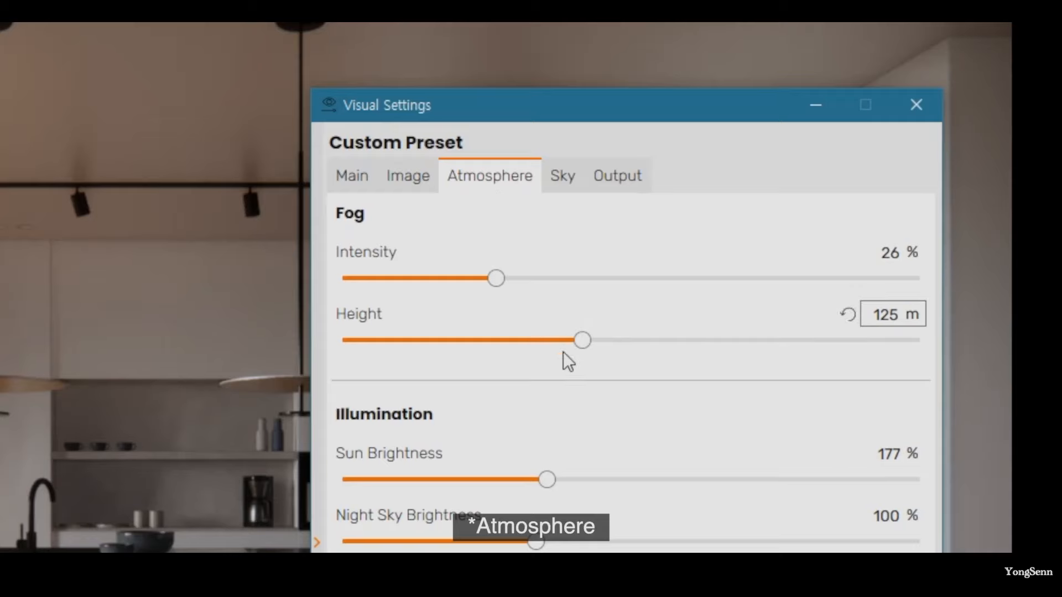
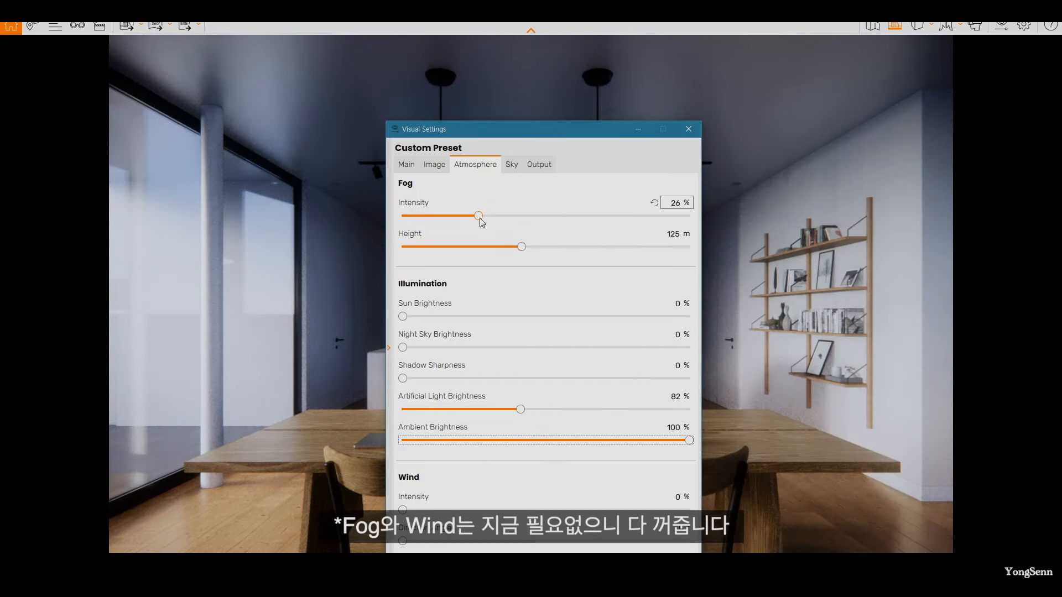
pyautogui.moveTo(479, 217); pyautogui.dragTo(375, 224)
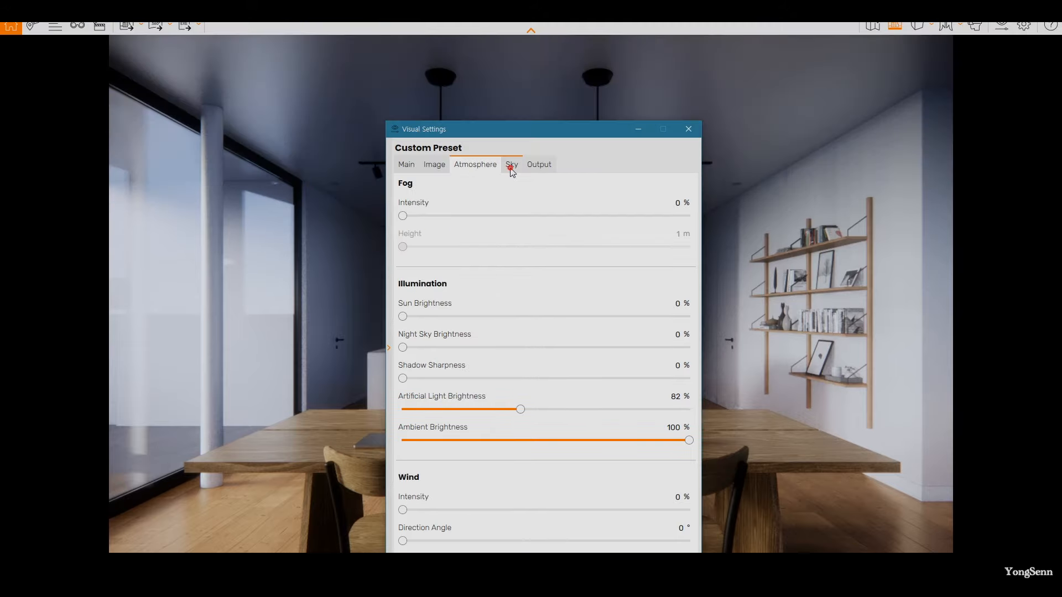
# Step: Set the horizon source in the sky settings to Clear
pyautogui.click(511, 166)
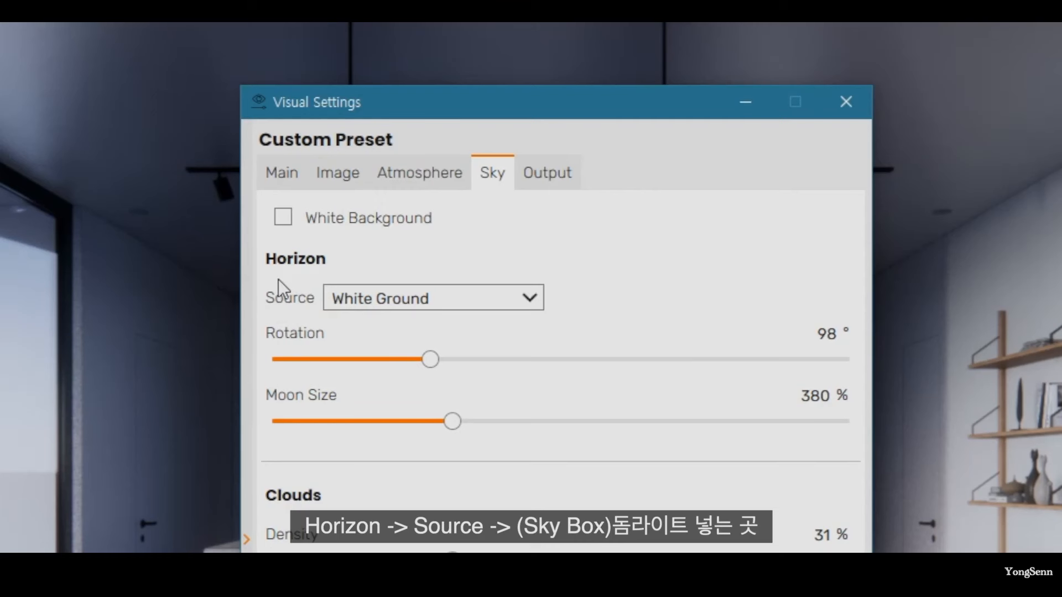
pyautogui.click(478, 229)
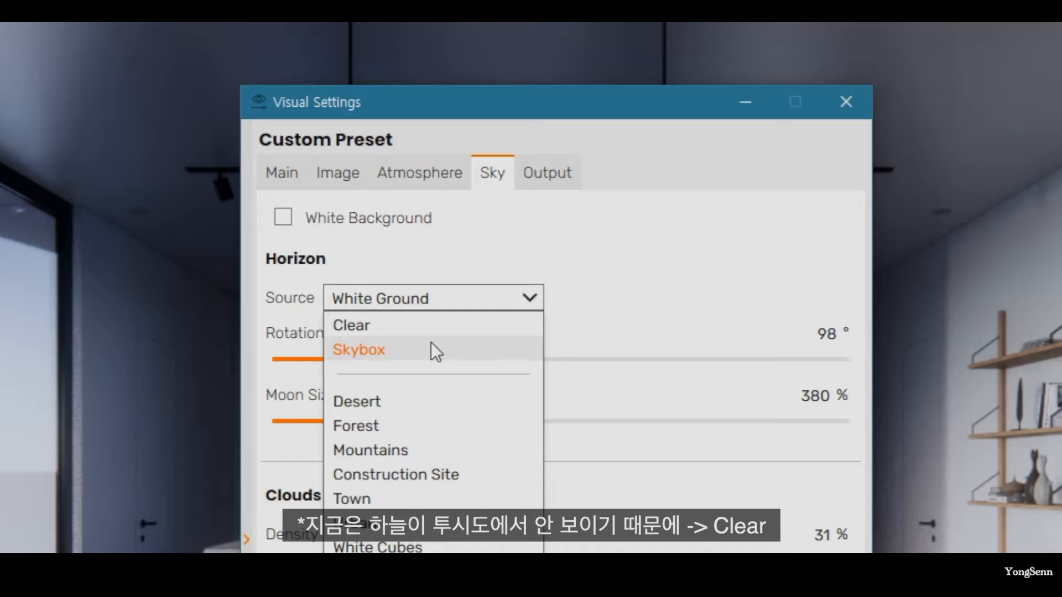
pyautogui.click(430, 324)
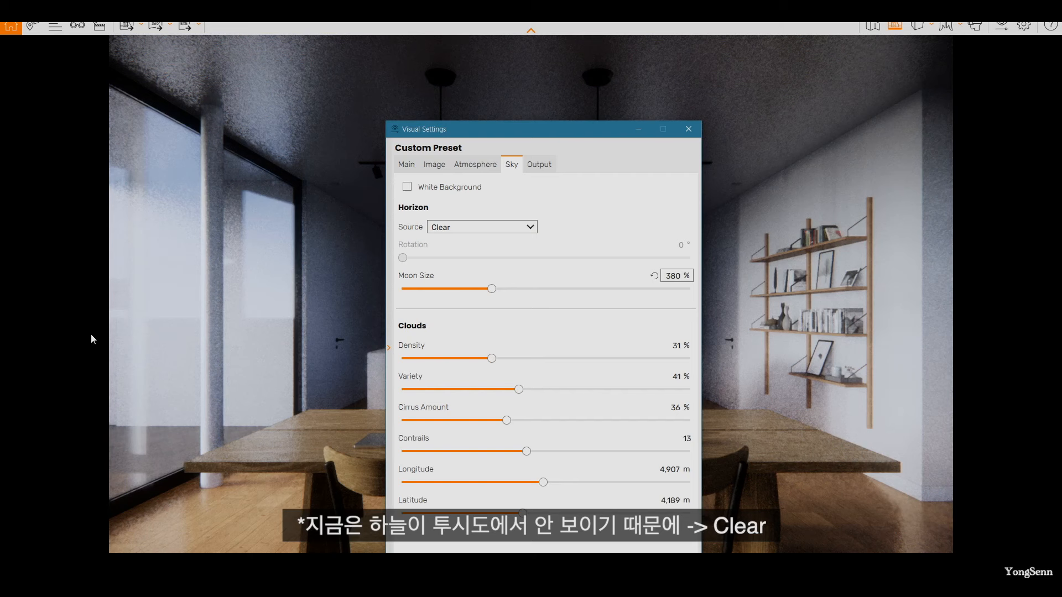
# Step: Try Skybox as the horizon source, open the option to load a skybox from file, and return the source to Clear
pyautogui.click(474, 227)
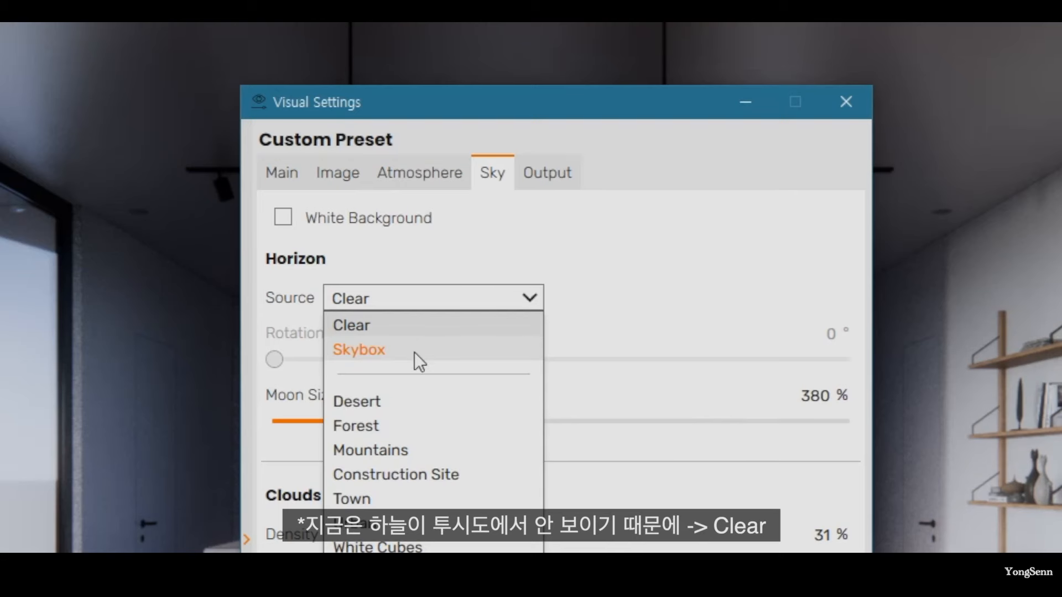
pyautogui.click(418, 354)
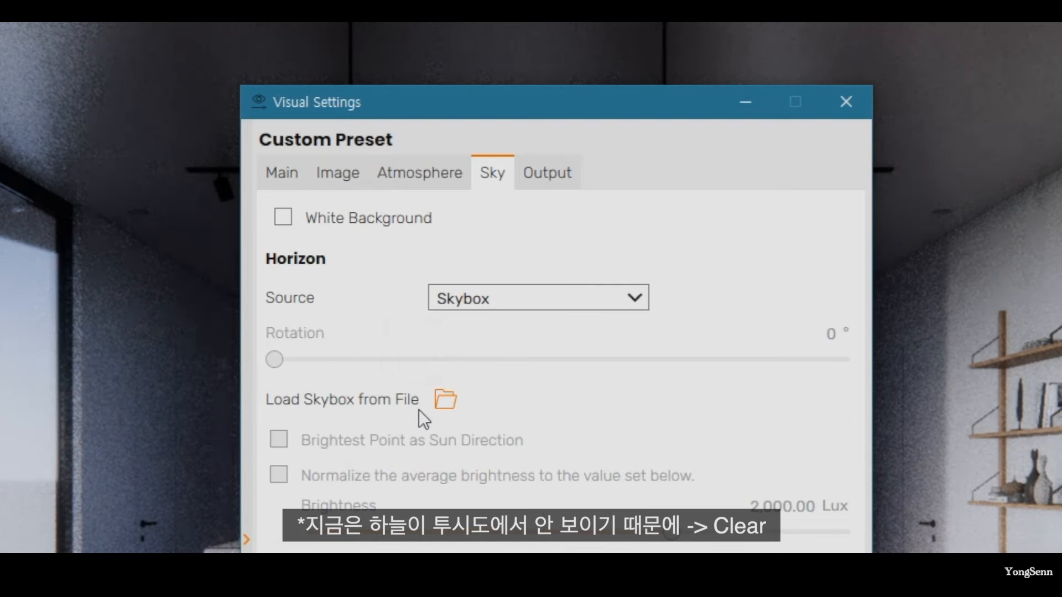
pyautogui.click(446, 401)
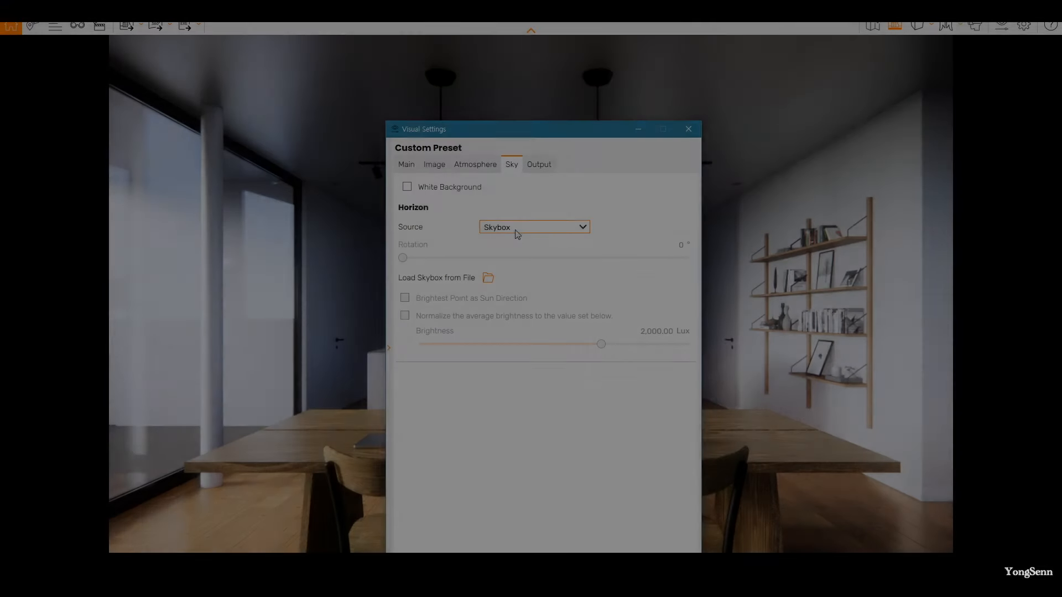
pyautogui.click(514, 230)
pyautogui.click(514, 239)
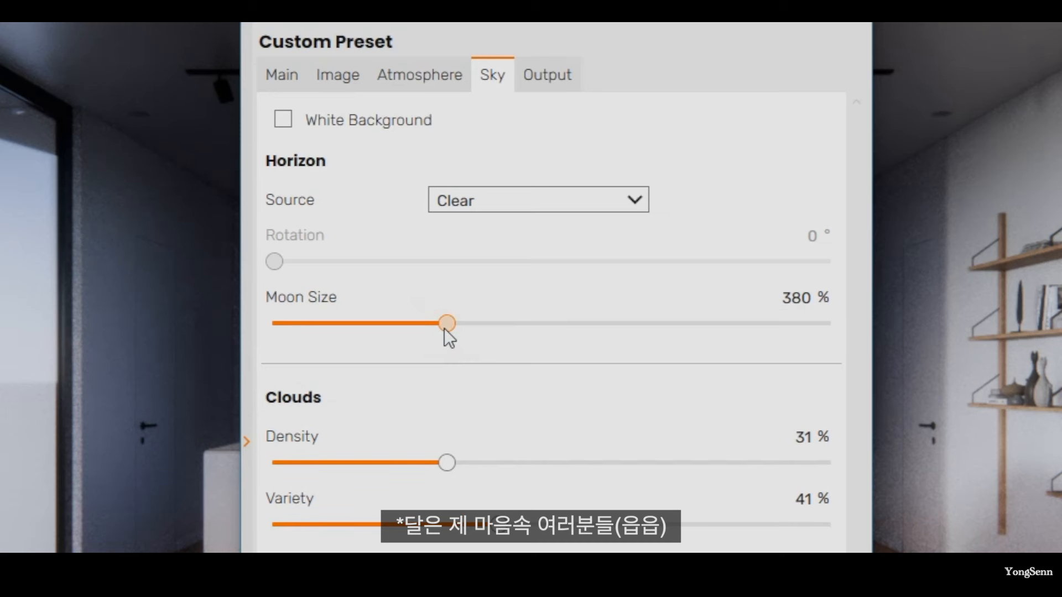
# Step: Set the moon size to 100% and reduce cloud density, variety, cirrus amount, contrails, longitude and latitude to 0
pyautogui.moveTo(447, 325); pyautogui.dragTo(260, 340)
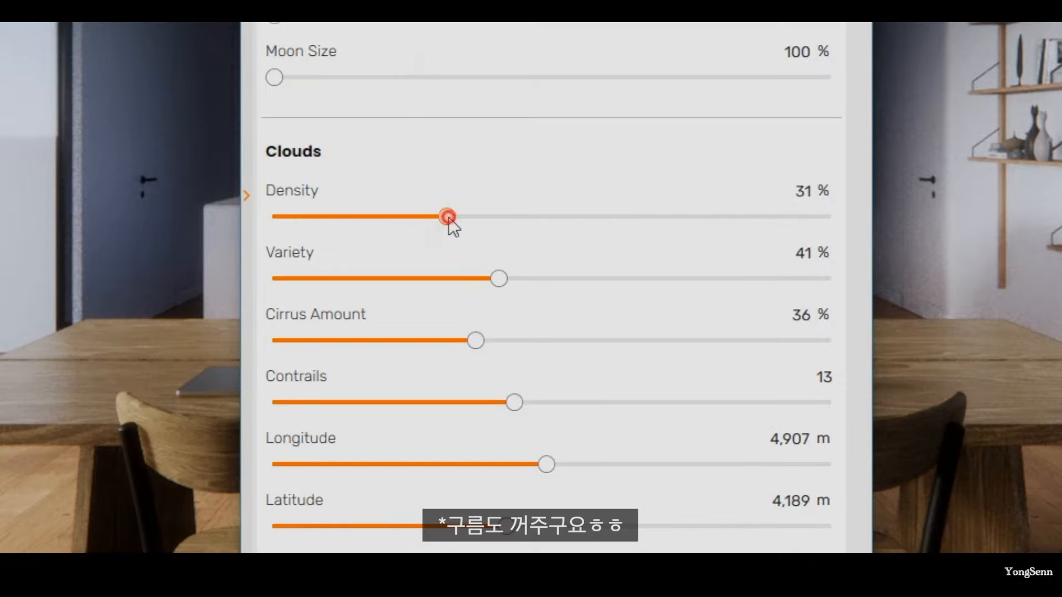
pyautogui.moveTo(449, 217); pyautogui.dragTo(271, 217)
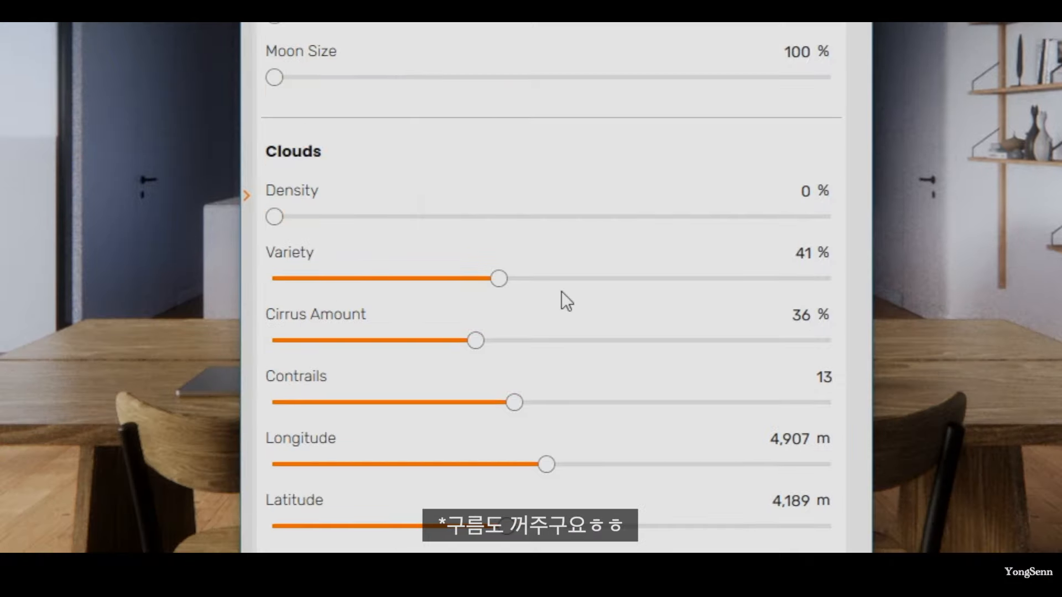
pyautogui.moveTo(497, 278); pyautogui.dragTo(271, 278)
pyautogui.moveTo(472, 338); pyautogui.dragTo(269, 341)
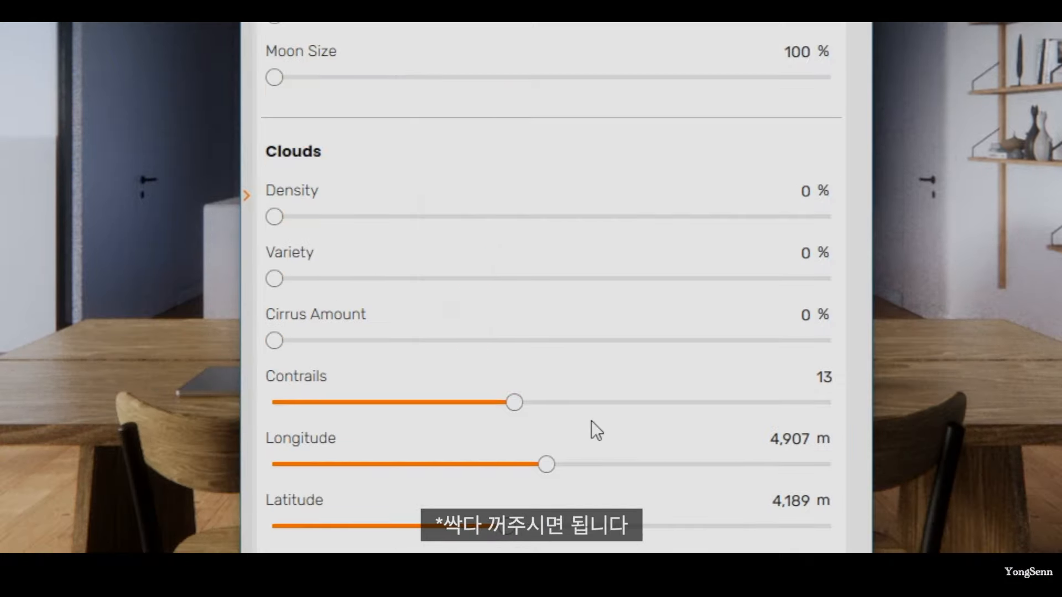
pyautogui.moveTo(514, 402); pyautogui.dragTo(125, 433)
pyautogui.moveTo(546, 464); pyautogui.dragTo(251, 494)
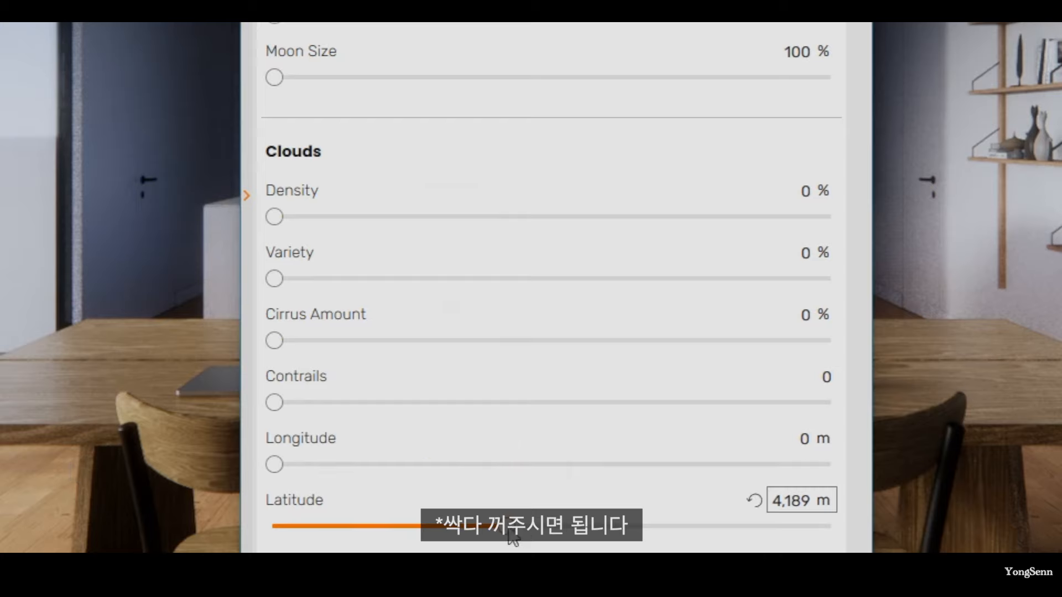
pyautogui.moveTo(507, 526); pyautogui.dragTo(272, 526)
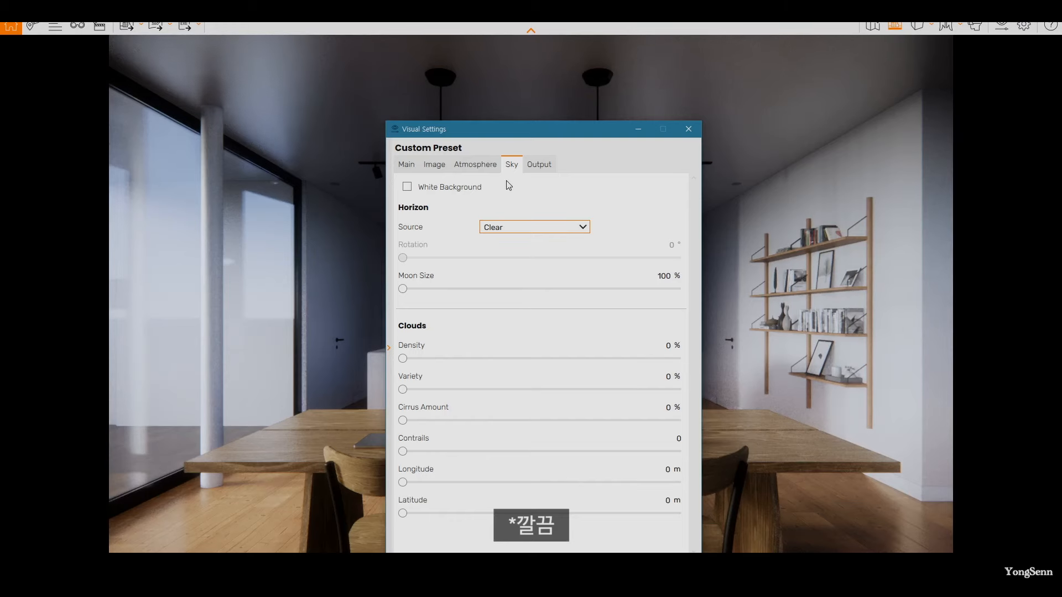
# Step: Set motion blur, lens flare, bloom and vignette to 0% in the image effects
pyautogui.click(439, 167)
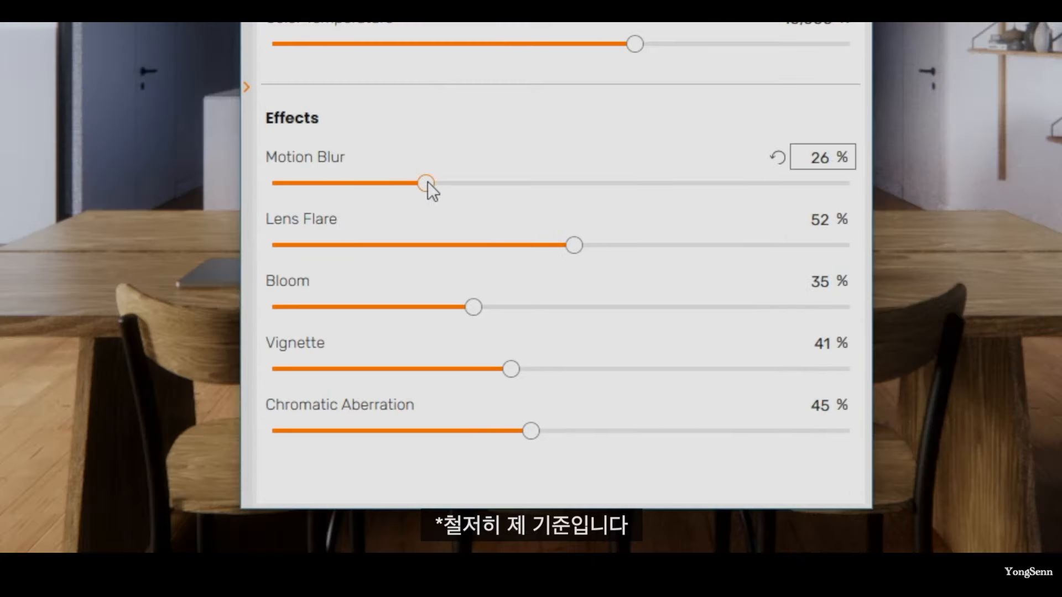
pyautogui.moveTo(427, 181); pyautogui.dragTo(210, 202)
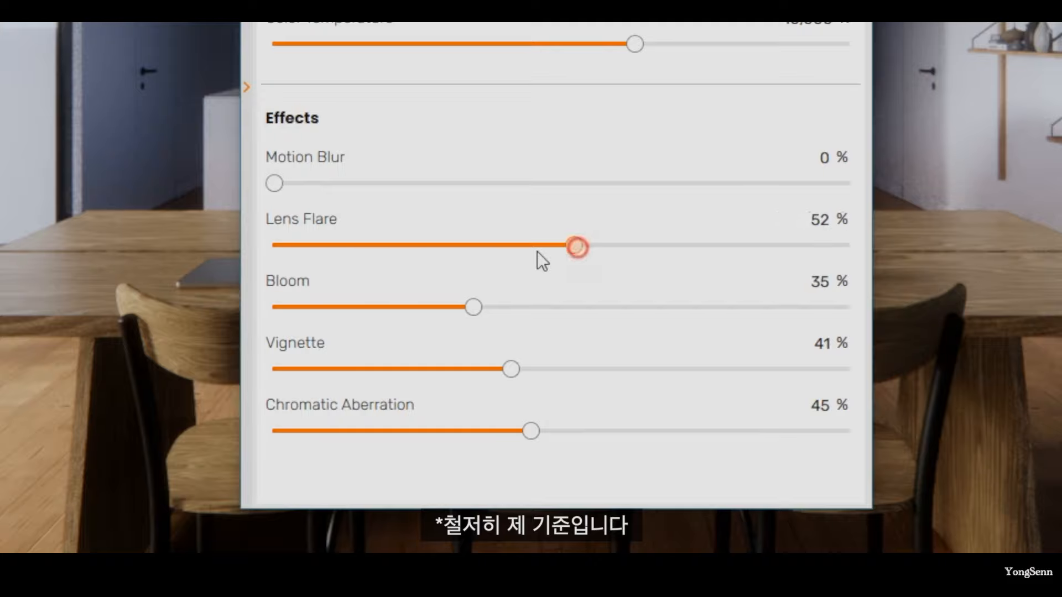
pyautogui.moveTo(574, 246); pyautogui.dragTo(232, 250)
pyautogui.moveTo(476, 307); pyautogui.dragTo(206, 324)
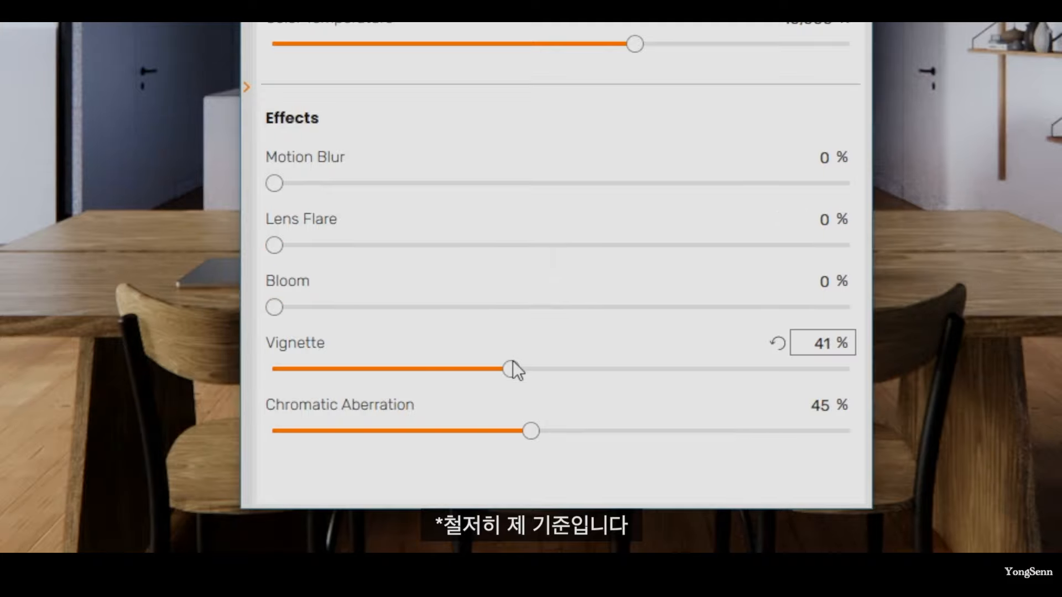
pyautogui.moveTo(516, 369); pyautogui.dragTo(233, 381)
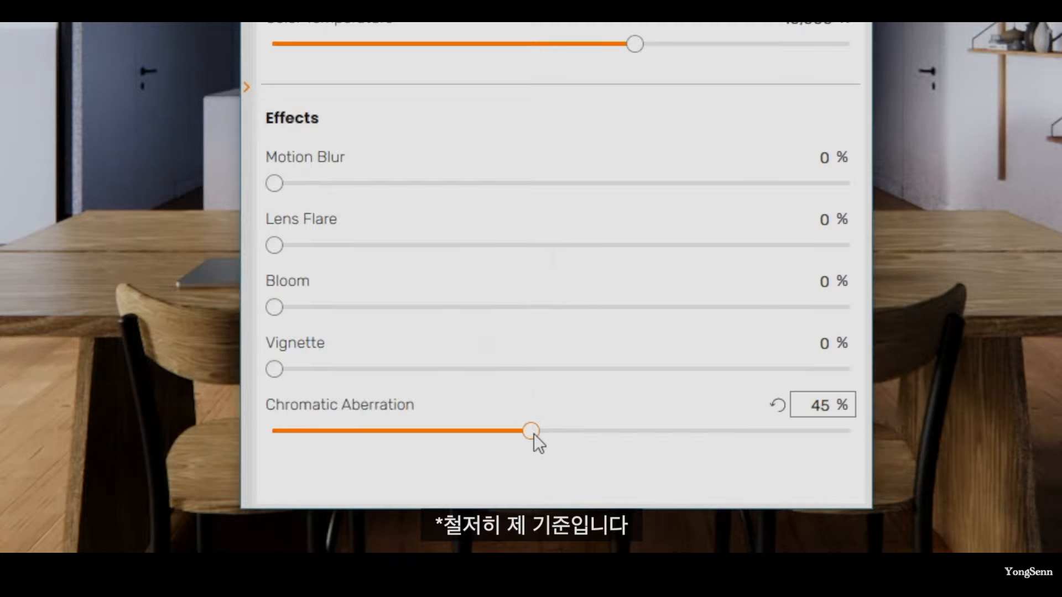
# Step: Try chromatic aberration at 100%, and set it to 0%
pyautogui.moveTo(358, 401)
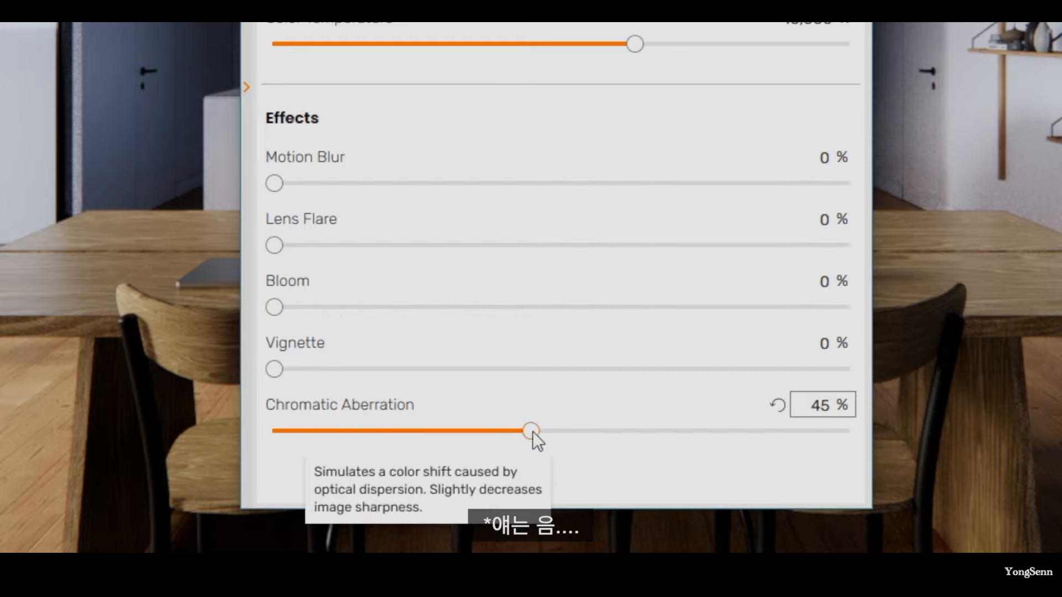
pyautogui.moveTo(533, 431); pyautogui.dragTo(888, 467)
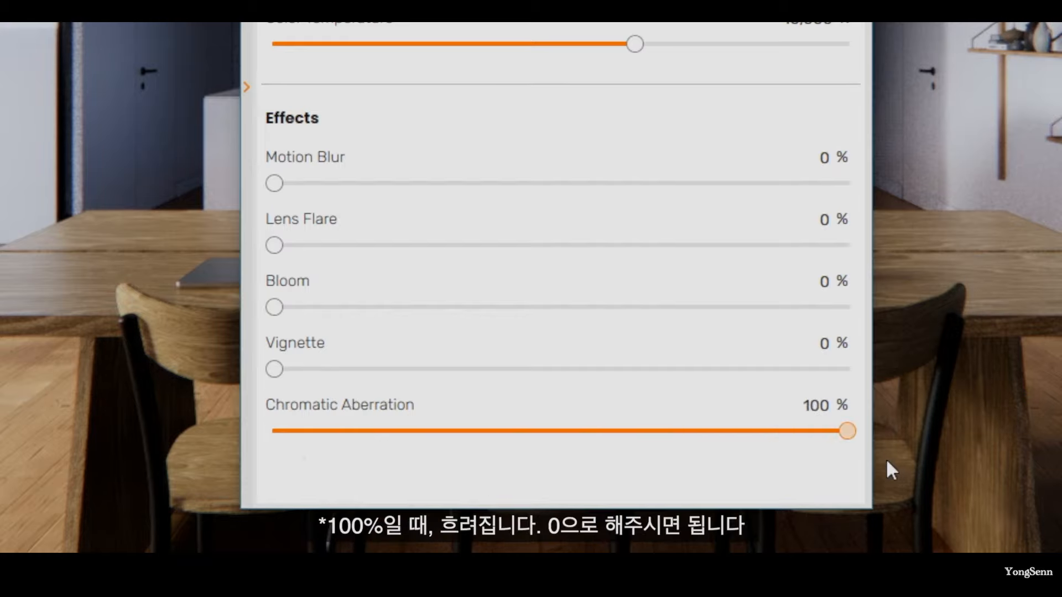
pyautogui.click(847, 429)
pyautogui.moveTo(801, 427); pyautogui.dragTo(48, 446)
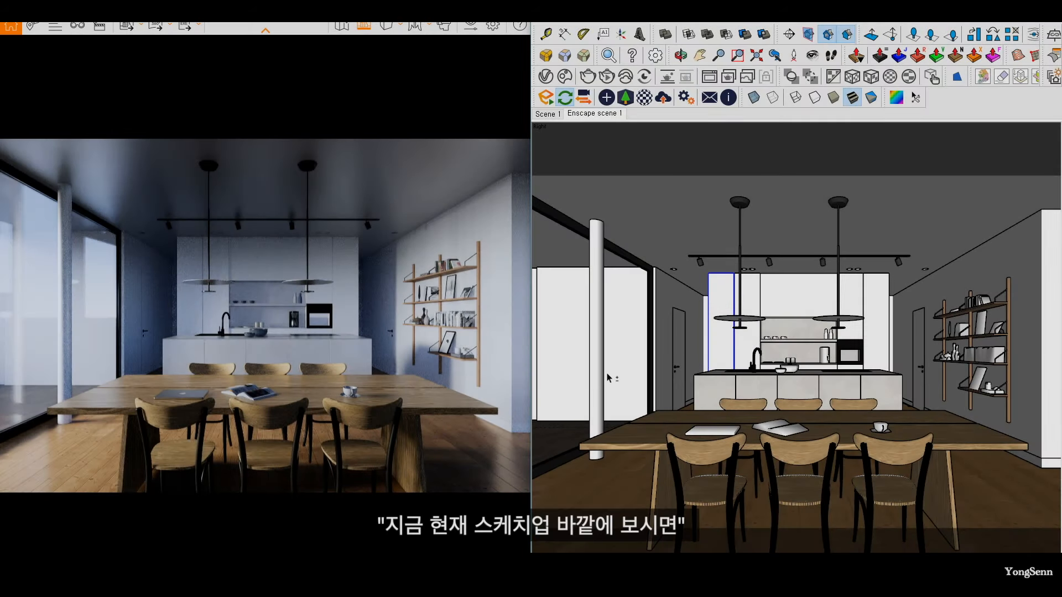
# Step: Delete both grids of cone-shaped spotlights standing outside the building in the SketchUp model
pyautogui.keyDown('shift'); pyautogui.moveTo(609, 378); pyautogui.dragTo(1052, 377, button='middle'); pyautogui.keyUp('shift')
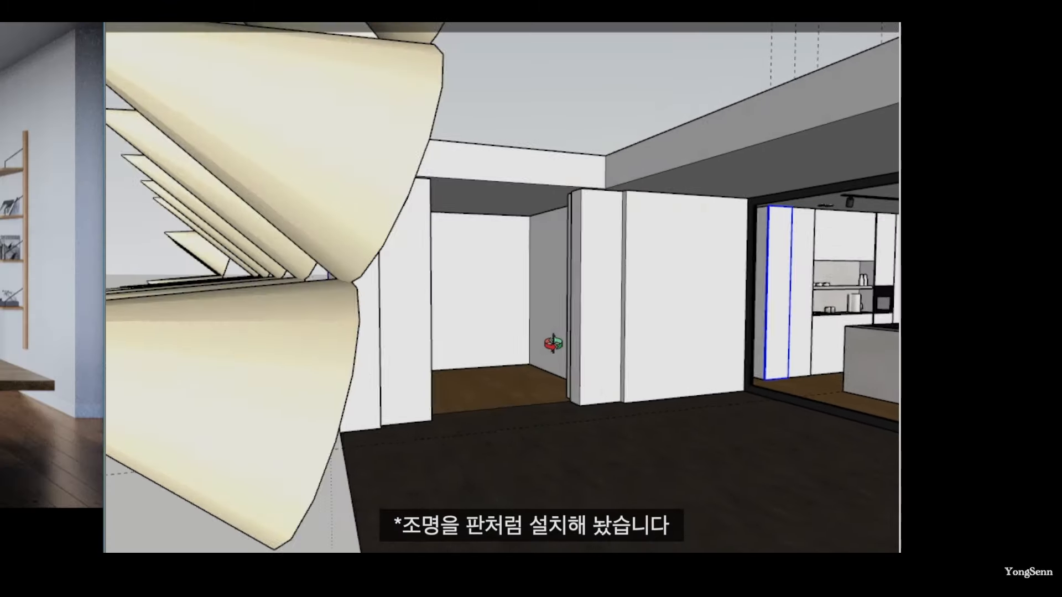
pyautogui.moveTo(550, 344)
pyautogui.mouseDown(button='middle')
pyautogui.moveTo(573, 354)
pyautogui.moveTo(464, 348)
pyautogui.moveTo(595, 380)
pyautogui.mouseUp(button='middle')
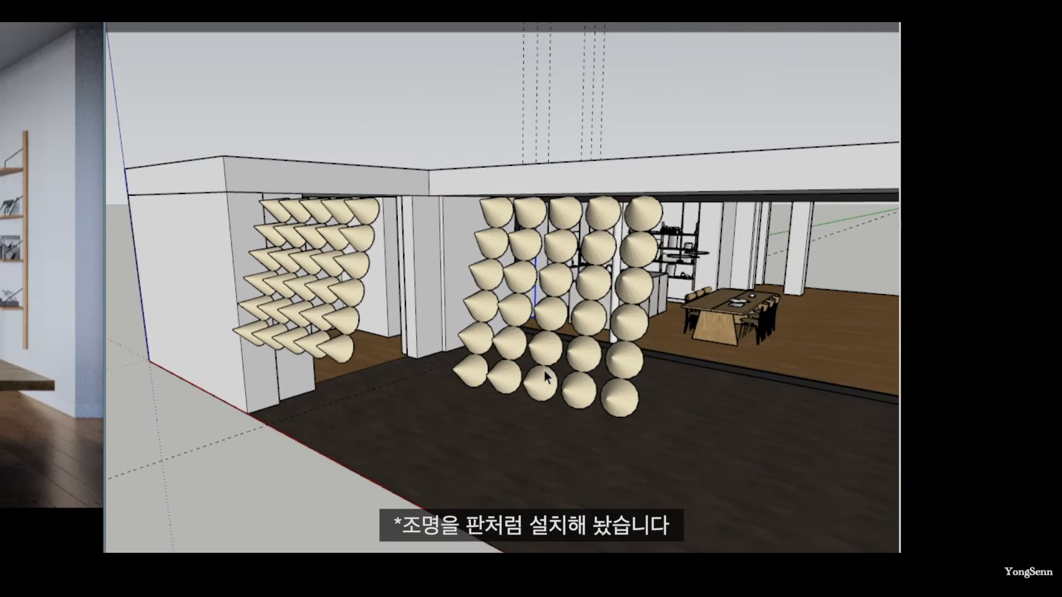
pyautogui.click(547, 376)
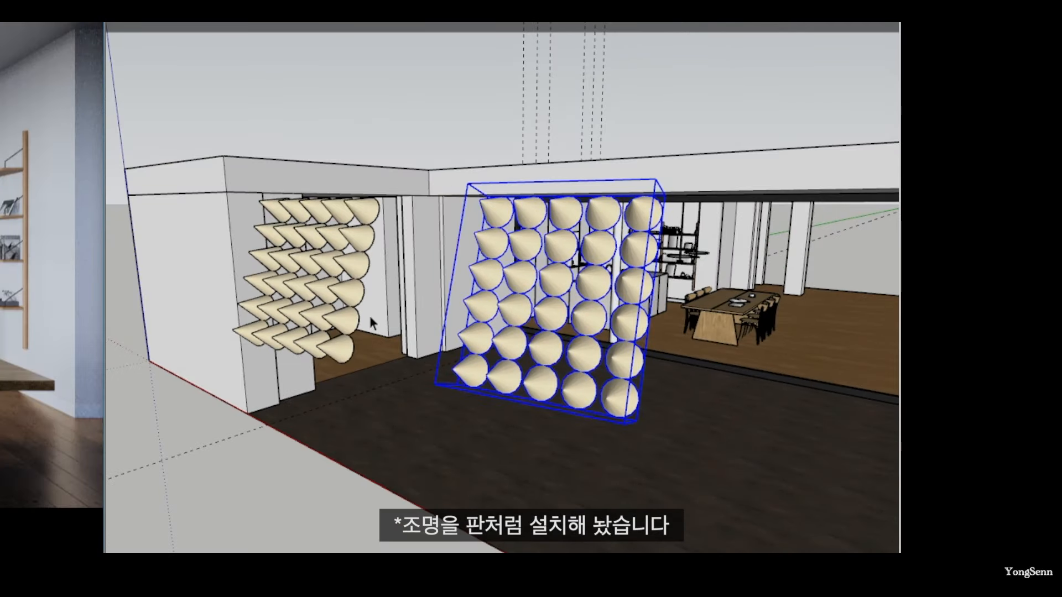
pyautogui.press('Delete')
pyautogui.click(348, 292)
pyautogui.press('Delete')
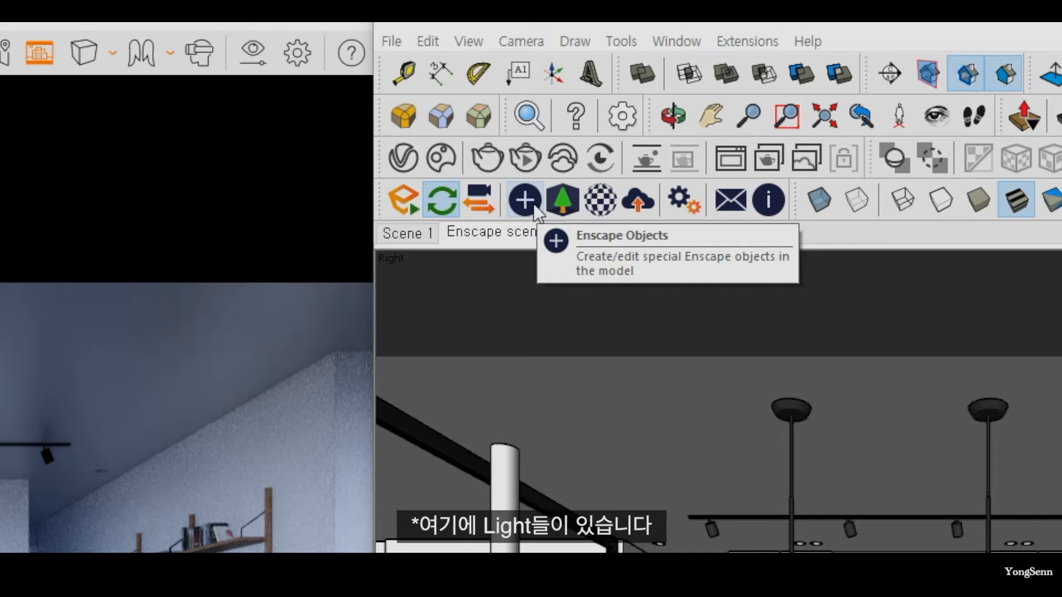
# Step: Open the Enscape Objects window and draw a guide line on the dark outdoor floor in the direction the light should shine
pyautogui.click(524, 200)
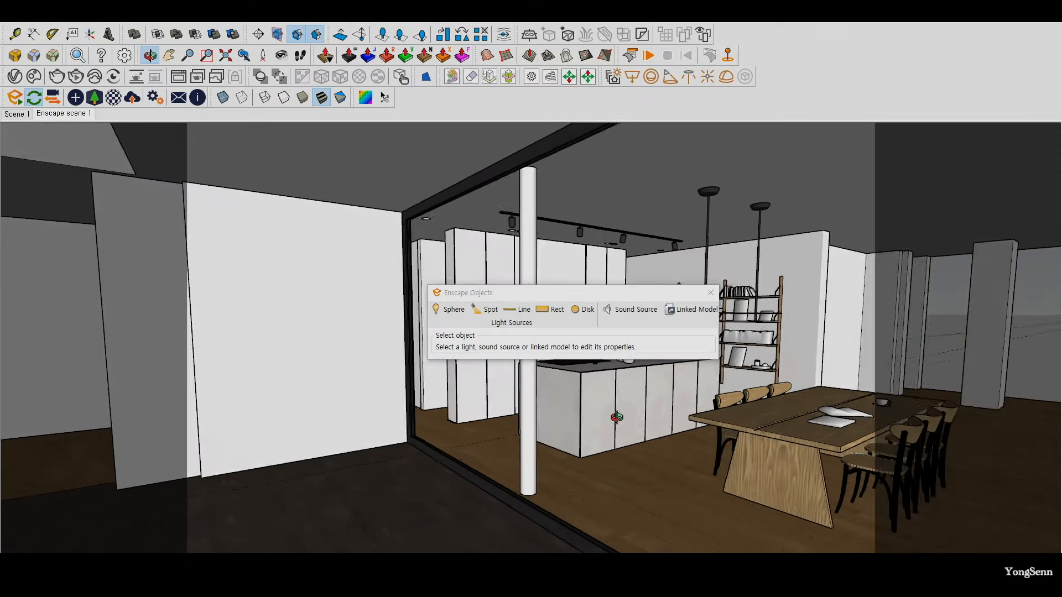
pyautogui.moveTo(398, 426)
pyautogui.keyDown('shift'); pyautogui.mouseDown(button='middle')
pyautogui.moveTo(451, 374)
pyautogui.moveTo(474, 368)
pyautogui.mouseUp(button='middle'); pyautogui.keyUp('shift')
pyautogui.moveTo(301, 420); pyautogui.dragTo(391, 415, button='middle')
pyautogui.press('l')
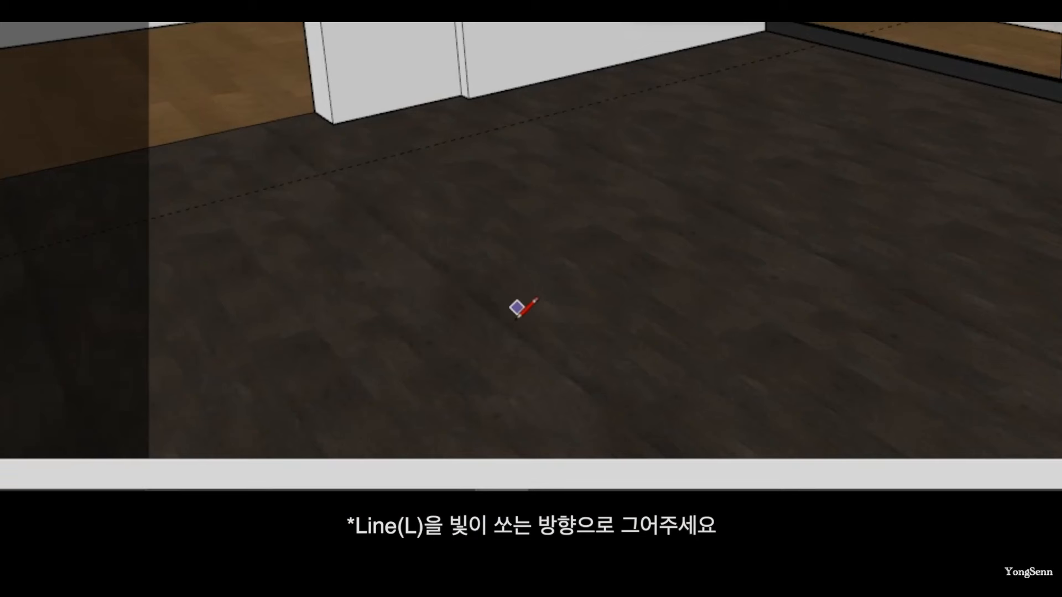
pyautogui.click(504, 338)
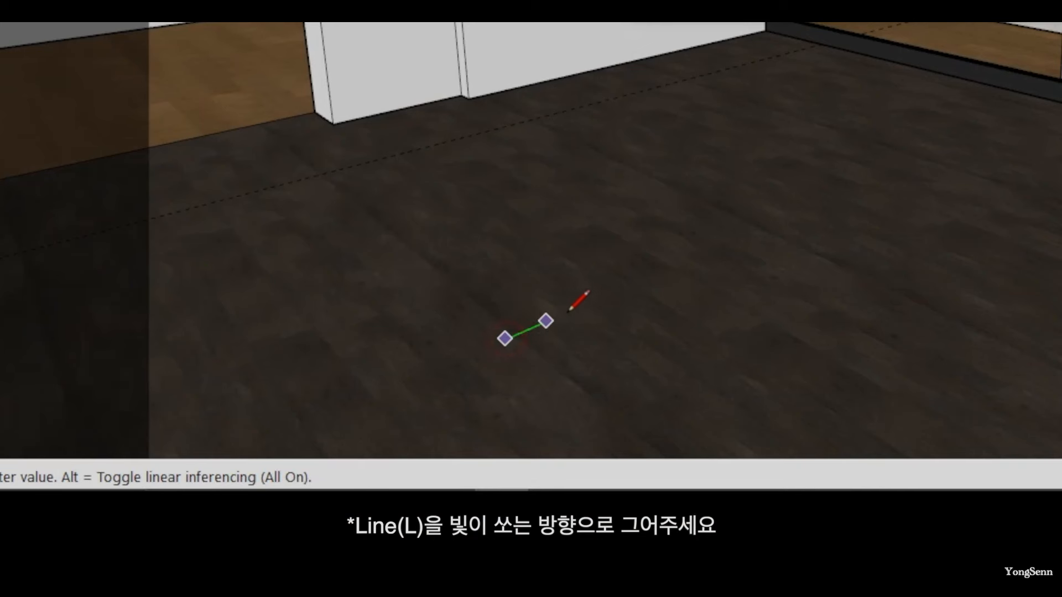
pyautogui.click(619, 289)
pyautogui.press('space')
# Step: Move the guide line up from the dark floor to some height in front of the white outer wall
pyautogui.keyDown('shift'); pyautogui.moveTo(620, 289); pyautogui.dragTo(607, 237, button='middle'); pyautogui.keyUp('shift')
pyautogui.hotkey('ctrl', '2')
pyautogui.moveTo(443, 348)
pyautogui.keyDown('shift'); pyautogui.mouseDown()
pyautogui.moveTo(693, 238)
pyautogui.moveTo(721, 241)
pyautogui.moveTo(707, 265)
pyautogui.mouseUp(); pyautogui.keyUp('shift')
pyautogui.moveTo(578, 265); pyautogui.dragTo(567, 272)
pyautogui.press('Escape')
pyautogui.click(575, 250)
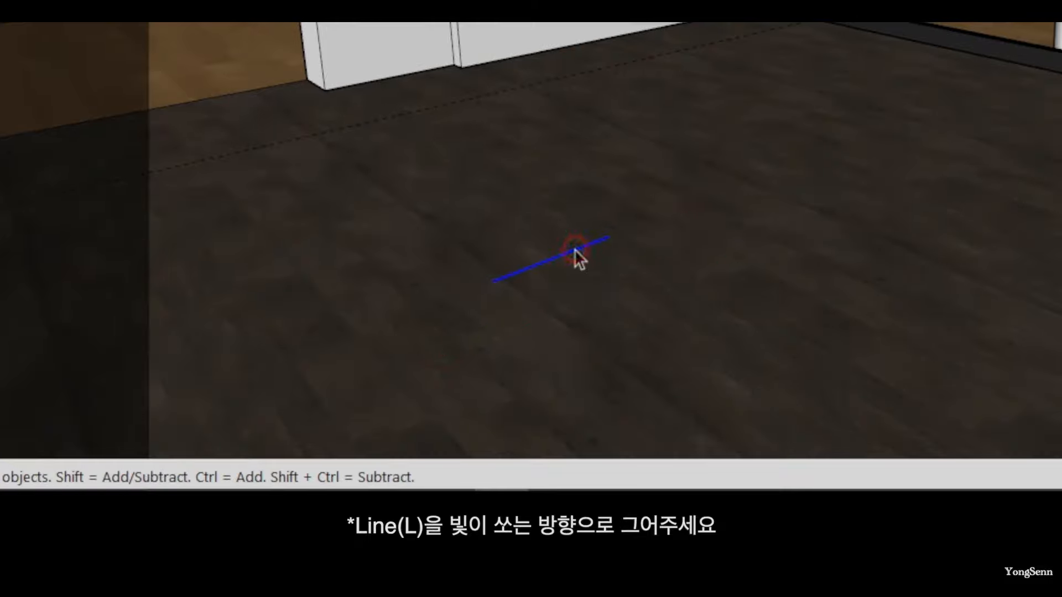
pyautogui.press('m')
pyautogui.click(510, 23)
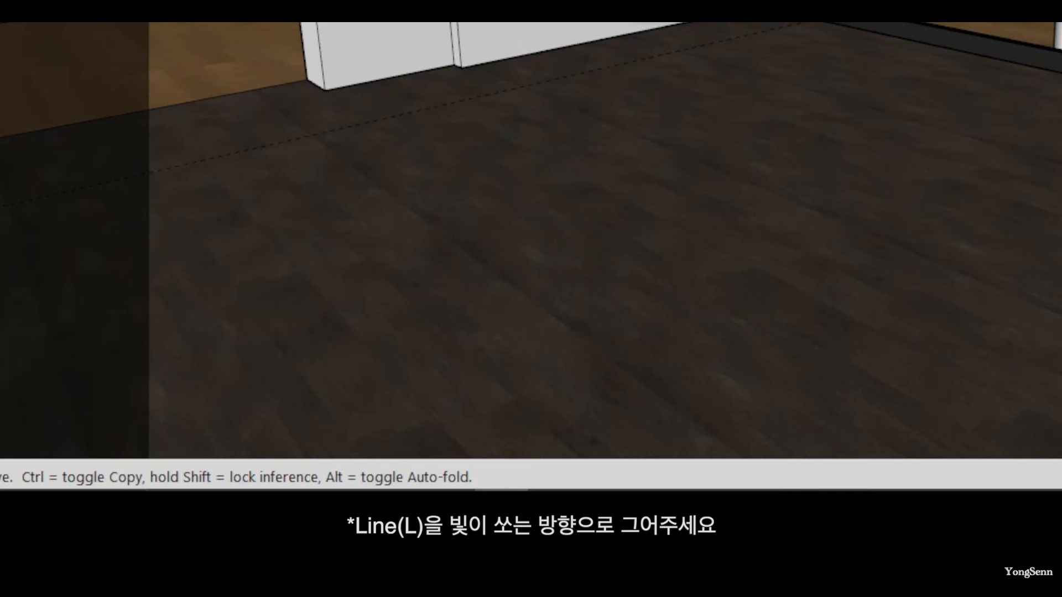
pyautogui.click(353, 248)
pyautogui.moveTo(382, 253); pyautogui.dragTo(365, 429, button='middle')
pyautogui.scroll(1, 363, 419)
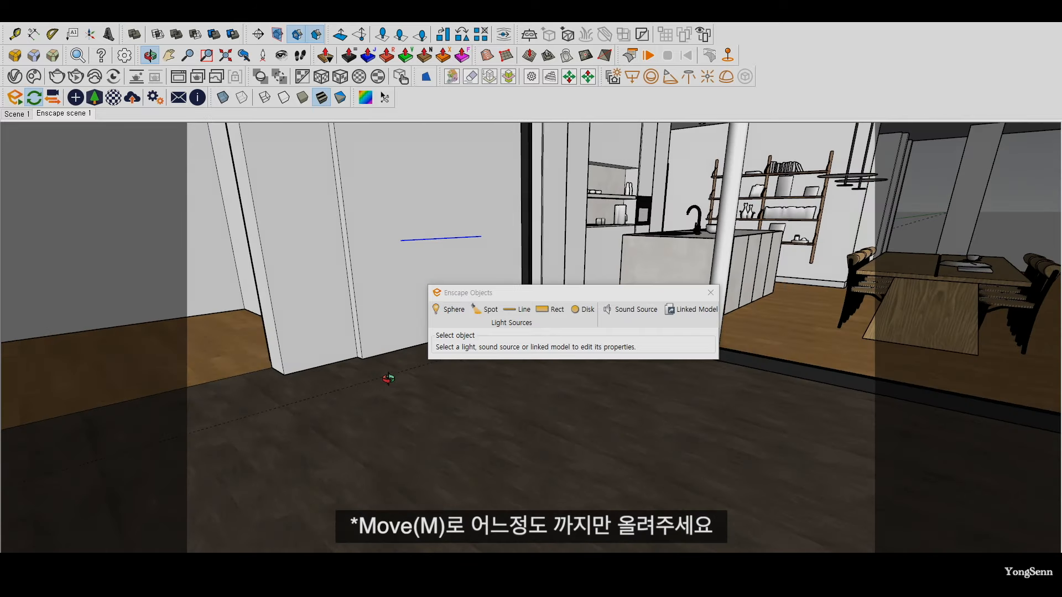
# Step: Place an Enscape spotlight at the start of the raised guide line, aimed at the line's other end
pyautogui.moveTo(466, 292); pyautogui.dragTo(533, 286)
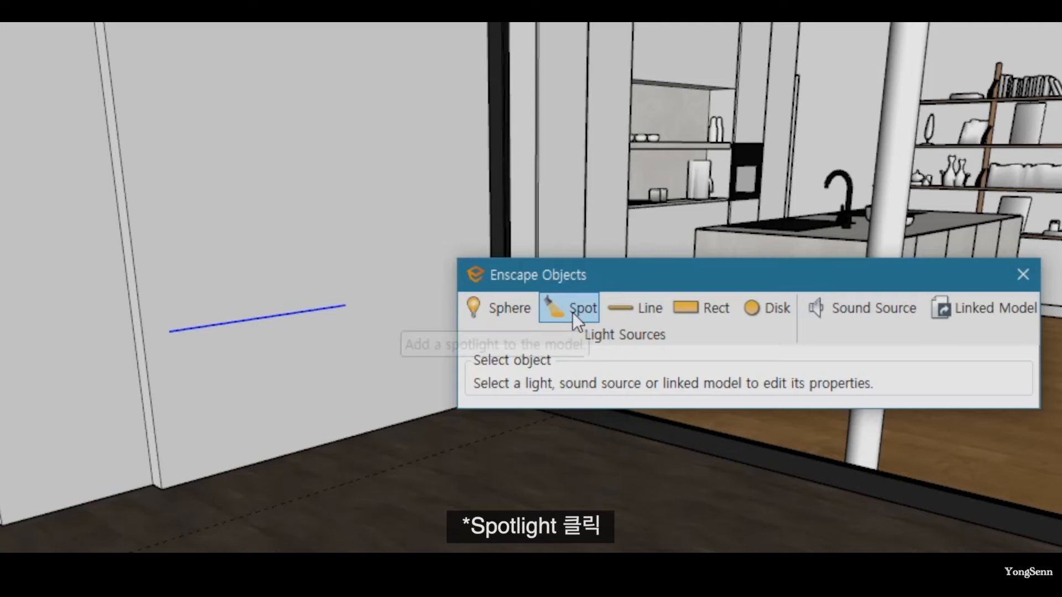
pyautogui.click(572, 313)
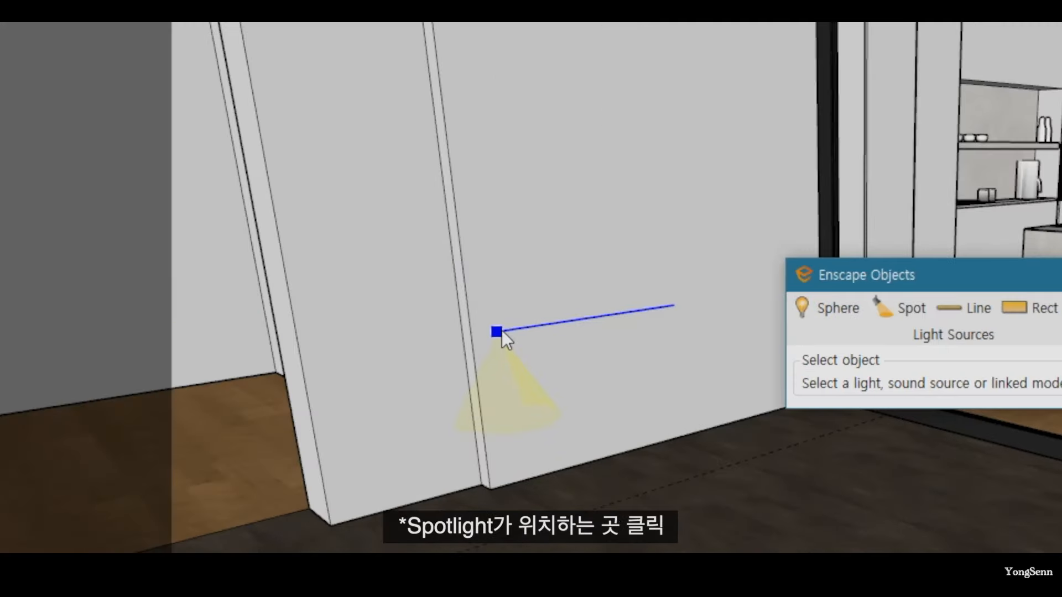
pyautogui.click(502, 329)
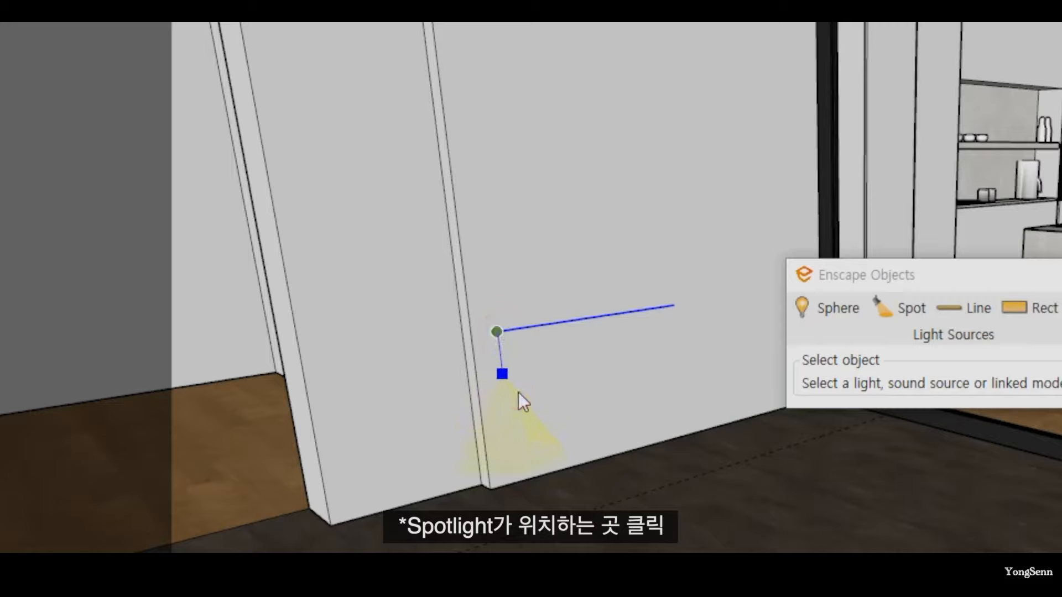
pyautogui.click(500, 332)
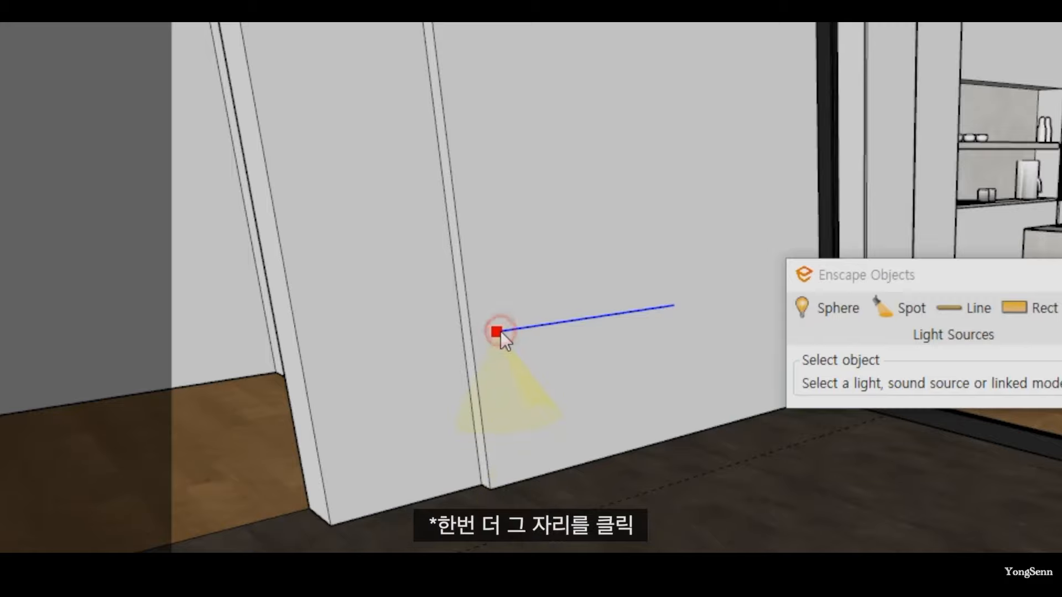
pyautogui.click(671, 305)
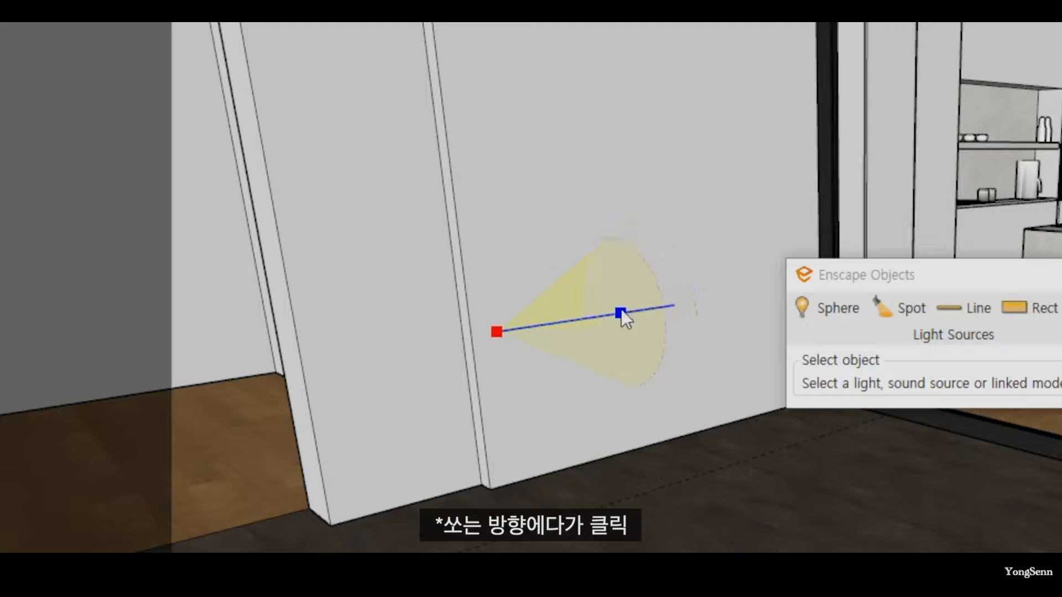
pyautogui.click(673, 304)
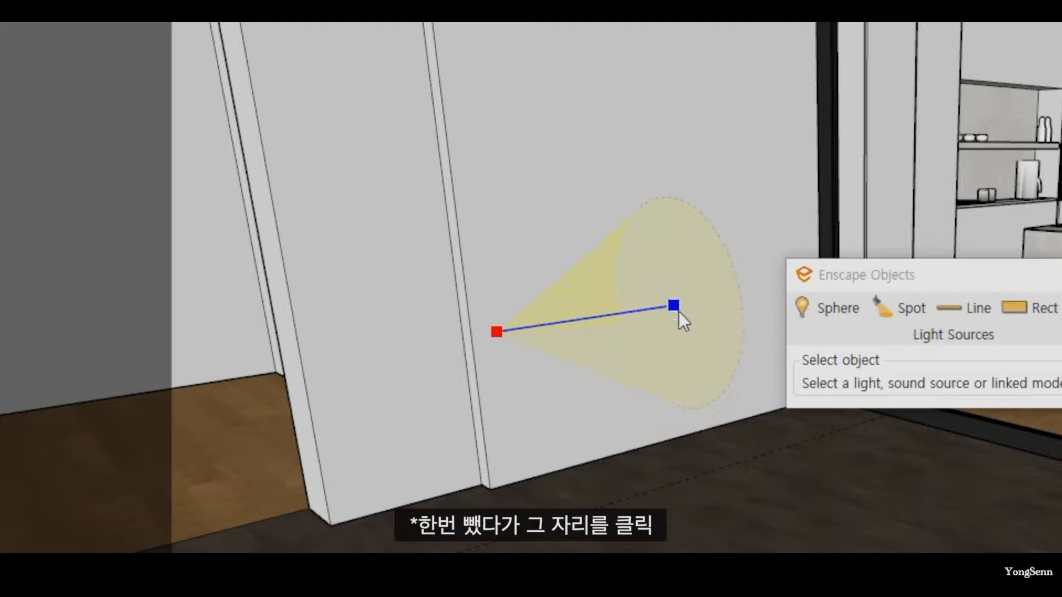
pyautogui.click(674, 303)
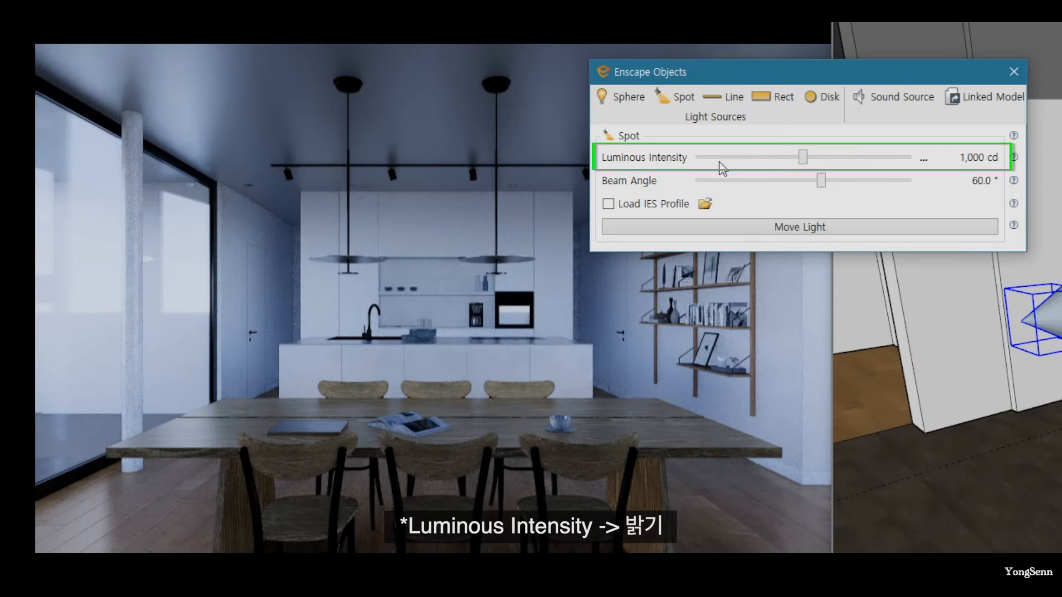
# Step: Test the spotlight at 1,000,000 cd with beam angles of 54.5° and 90°, and settle on 250,739 cd and 71.5°
pyautogui.moveTo(804, 159); pyautogui.dragTo(921, 168)
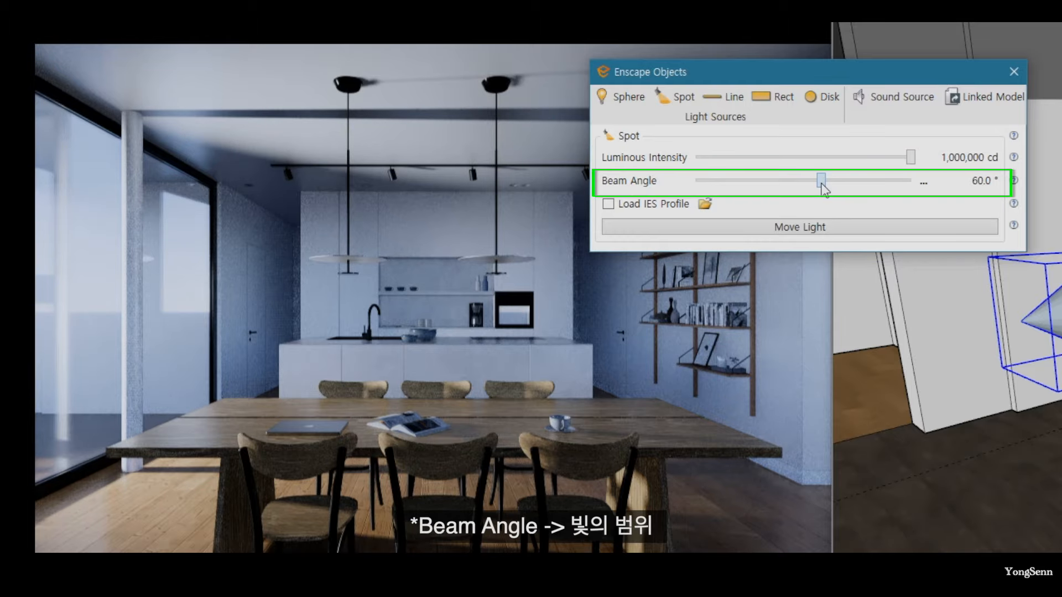
pyautogui.moveTo(821, 181)
pyautogui.mouseDown()
pyautogui.moveTo(924, 212)
pyautogui.moveTo(771, 196)
pyautogui.moveTo(806, 194)
pyautogui.mouseUp()
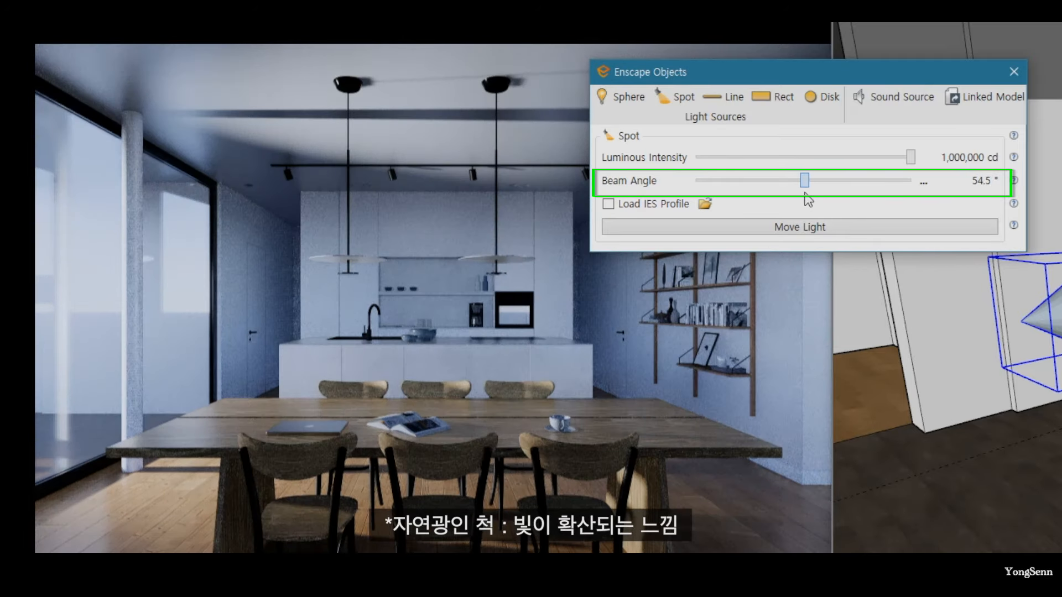
pyautogui.moveTo(812, 193); pyautogui.dragTo(919, 199)
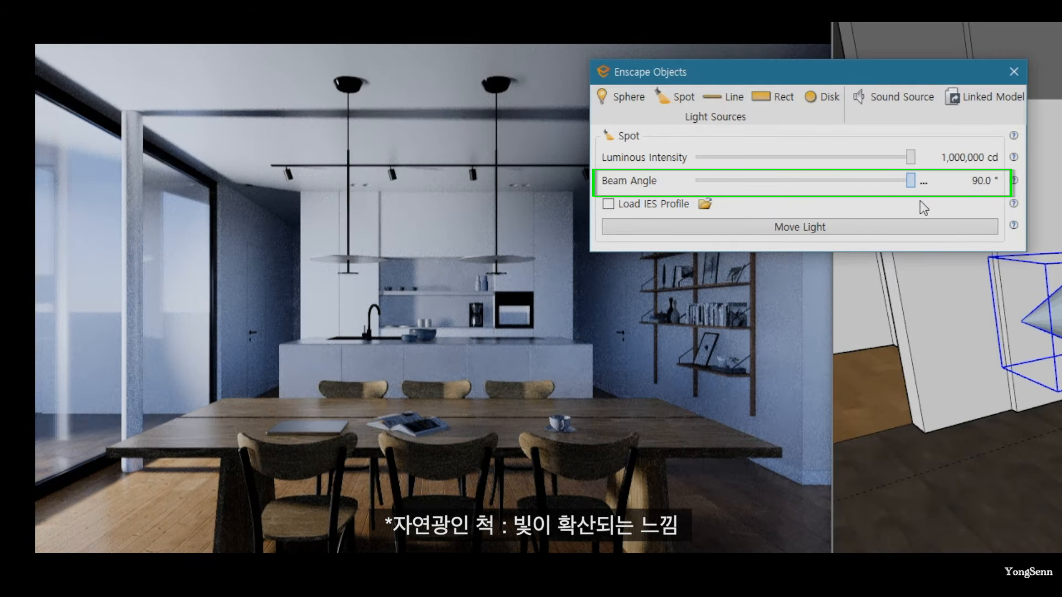
pyautogui.moveTo(911, 157)
pyautogui.mouseDown()
pyautogui.moveTo(878, 157)
pyautogui.moveTo(891, 157)
pyautogui.moveTo(901, 180)
pyautogui.moveTo(840, 180)
pyautogui.moveTo(867, 183)
pyautogui.moveTo(855, 181)
pyautogui.moveTo(889, 157)
pyautogui.mouseUp()
pyautogui.moveTo(802, 72); pyautogui.dragTo(1006, 0)
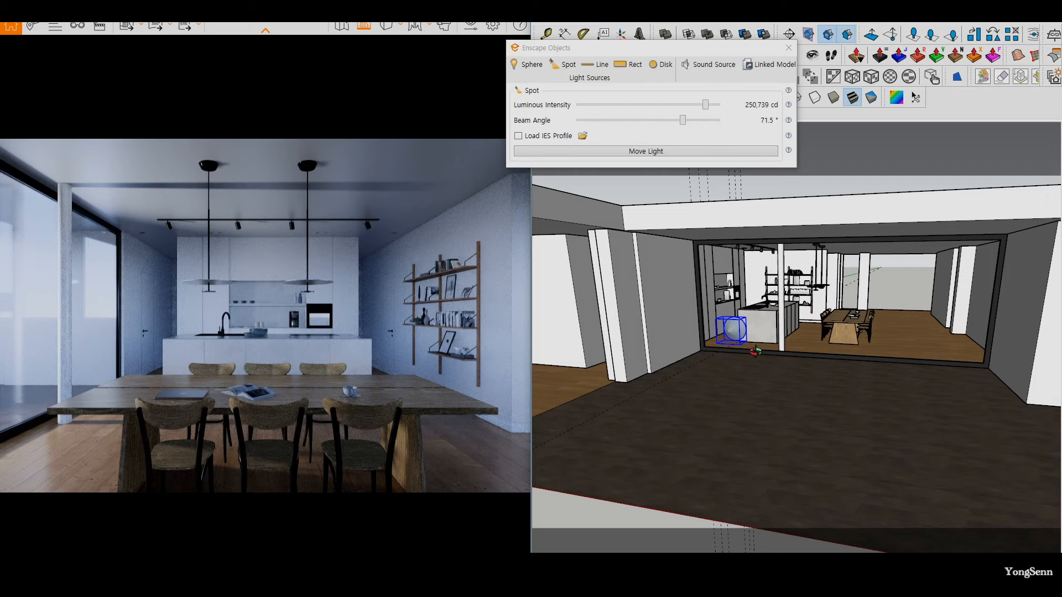
# Step: Copy the spotlight straight up and repeat the copy five times to form a vertical column of lights
pyautogui.moveTo(728, 354); pyautogui.dragTo(731, 401, button='middle')
pyautogui.scroll(5, 723, 417)
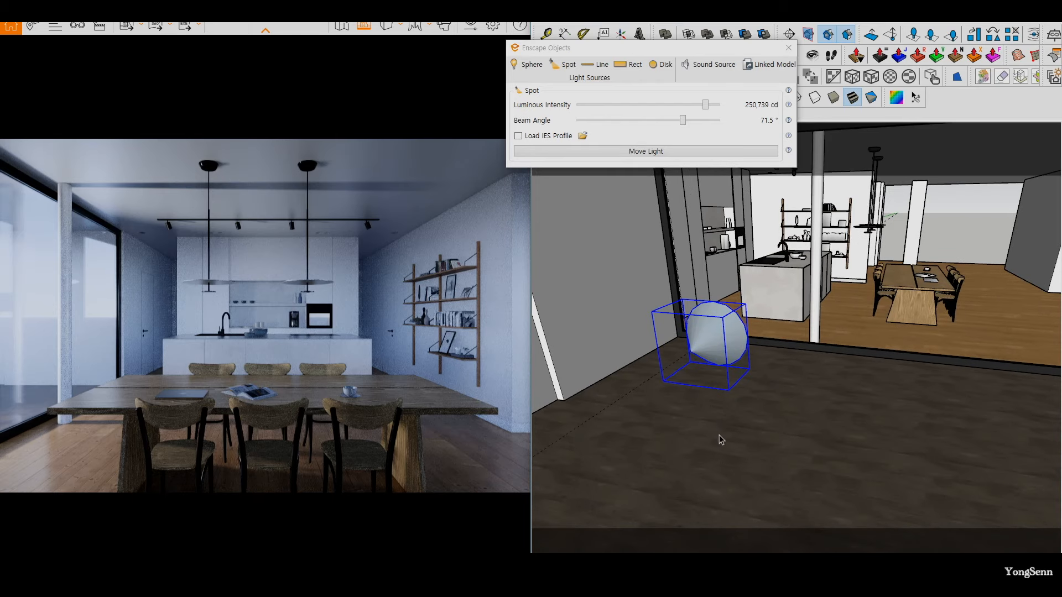
pyautogui.press('m')
pyautogui.press('ctrl')
pyautogui.click(698, 447)
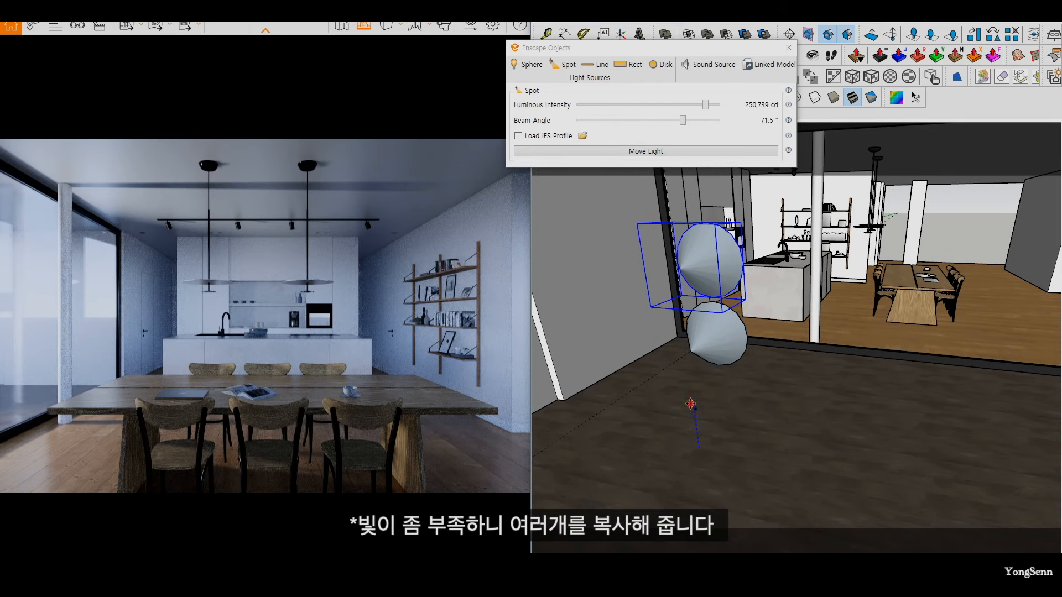
pyautogui.click(690, 395)
pyautogui.scroll(-3, 690, 391)
pyautogui.keyDown('shift'); pyautogui.moveTo(690, 390); pyautogui.dragTo(698, 434, button='middle'); pyautogui.keyUp('shift')
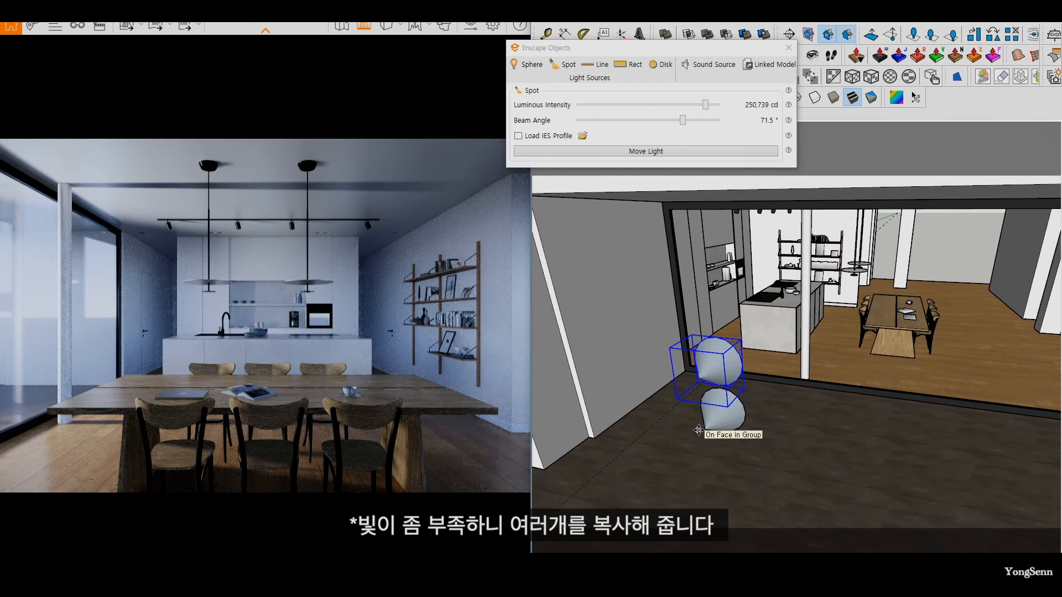
pyautogui.write('5x')
pyautogui.press('Return')
# Step: Select the whole spotlight column, move it sideways along the red axis toward the side wall, and lower it
pyautogui.moveTo(698, 430); pyautogui.dragTo(687, 326, button='middle')
pyautogui.moveTo(671, 218); pyautogui.dragTo(756, 476)
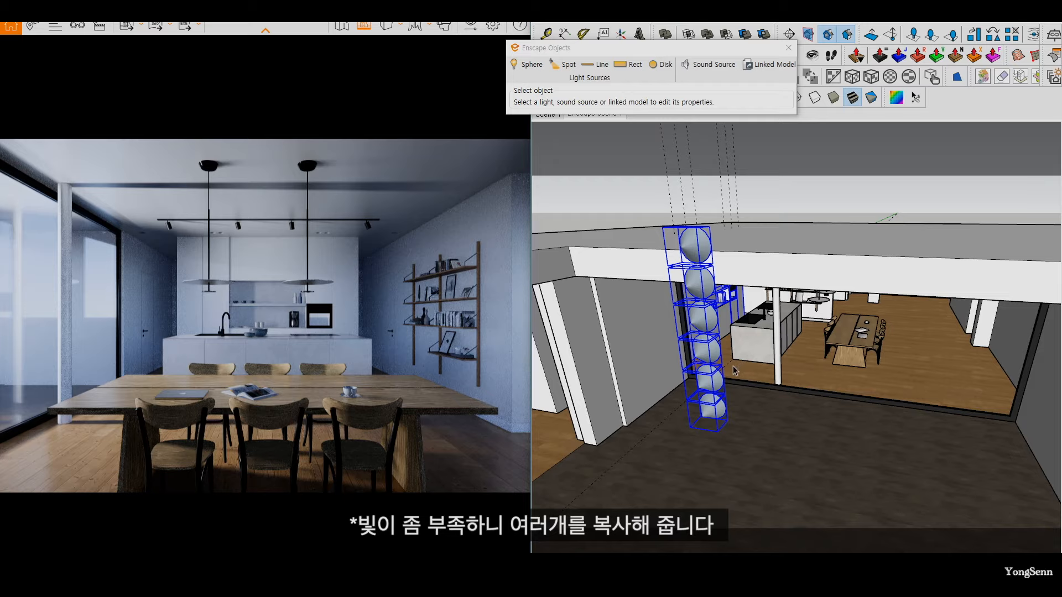
pyautogui.moveTo(735, 369)
pyautogui.mouseDown(button='middle')
pyautogui.moveTo(634, 323)
pyautogui.moveTo(649, 340)
pyautogui.mouseUp(button='middle')
pyautogui.moveTo(658, 280)
pyautogui.mouseDown(button='middle')
pyautogui.moveTo(654, 302)
pyautogui.moveTo(740, 415)
pyautogui.moveTo(770, 429)
pyautogui.moveTo(694, 362)
pyautogui.moveTo(746, 310)
pyautogui.mouseUp(button='middle')
pyautogui.press('m')
pyautogui.click(916, 431)
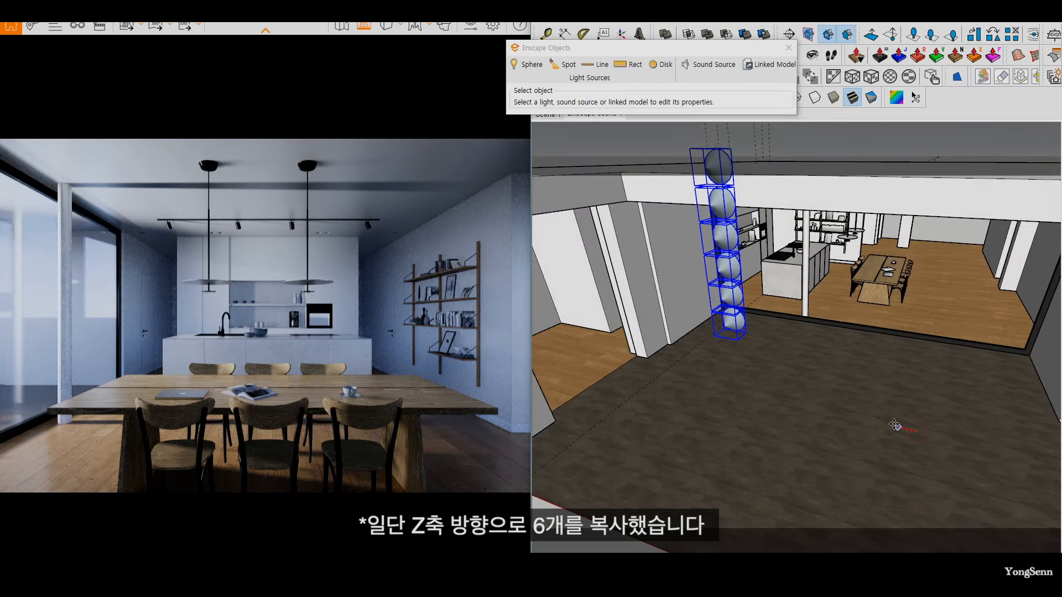
pyautogui.click(855, 416)
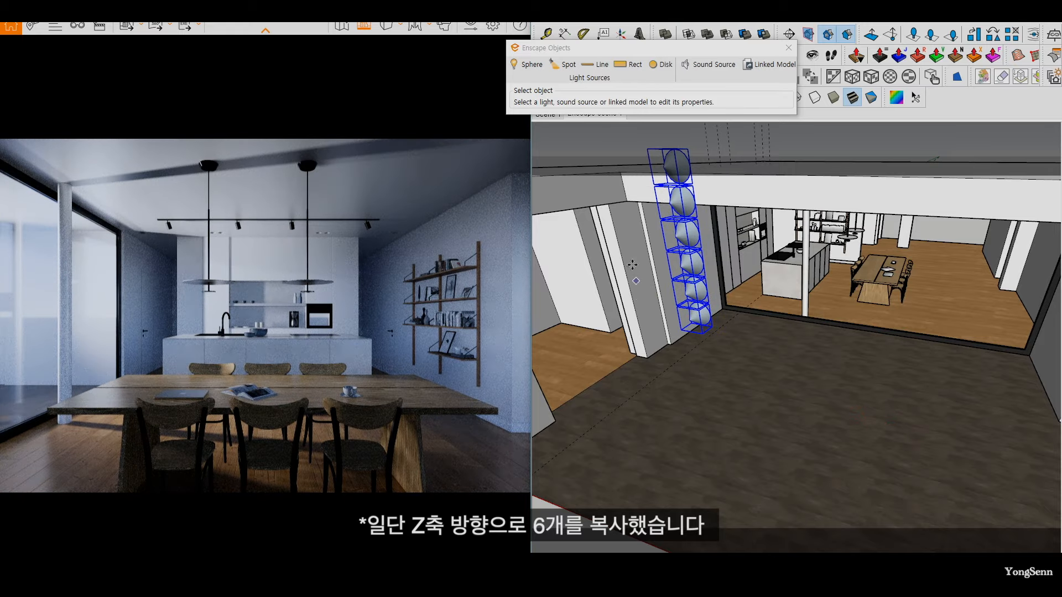
pyautogui.click(627, 235)
pyautogui.click(628, 267)
pyautogui.press('space')
# Step: Copy the spotlight column sideways along the red axis and repeat the copy five times to form a grid
pyautogui.click(684, 215)
pyautogui.moveTo(679, 121)
pyautogui.mouseDown()
pyautogui.moveTo(697, 122)
pyautogui.moveTo(665, 123)
pyautogui.mouseUp()
pyautogui.moveTo(656, 189); pyautogui.dragTo(725, 387)
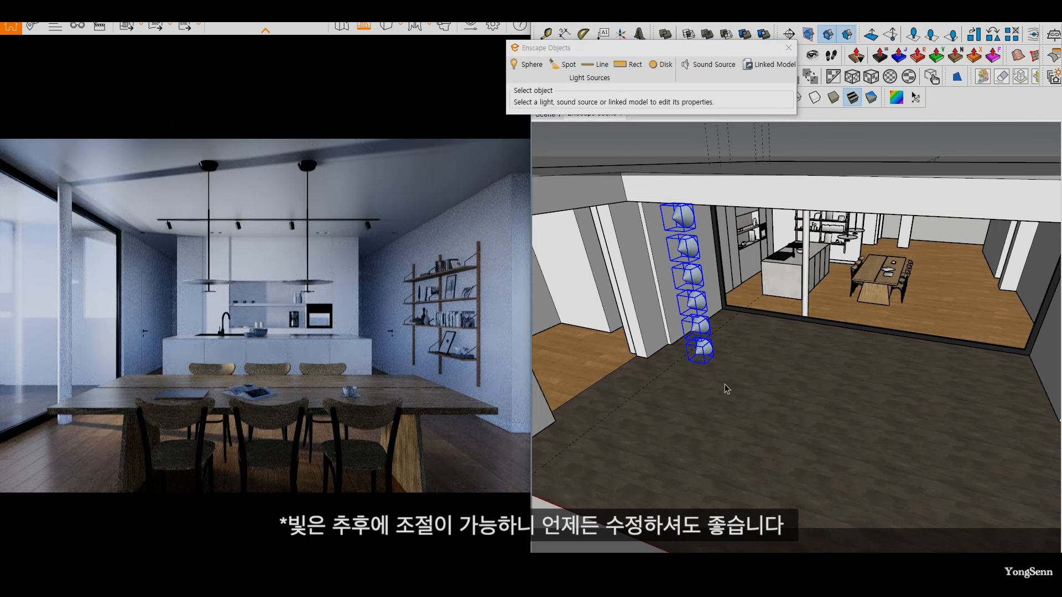
pyautogui.moveTo(701, 334); pyautogui.dragTo(702, 372, button='middle')
pyautogui.press('m')
pyautogui.press('ctrl')
pyautogui.click(703, 410)
pyautogui.click(723, 418)
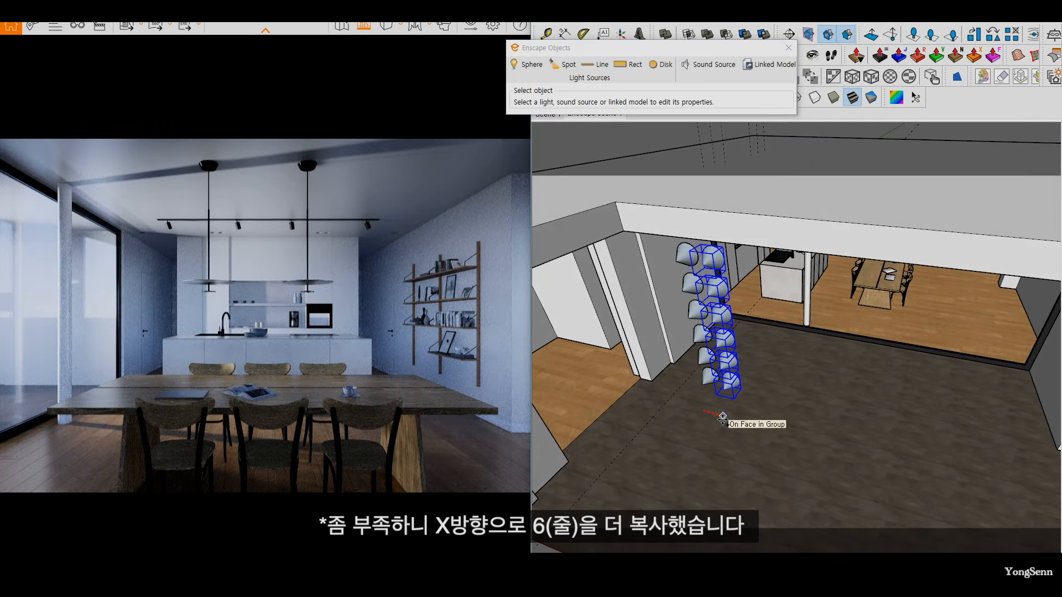
pyautogui.write('x5')
pyautogui.press('Return')
pyautogui.press('space')
# Step: Copy the spotlight grid sideways along the red axis and move the group of both grids closer to the glazed front
pyautogui.moveTo(774, 368)
pyautogui.mouseDown(button='middle')
pyautogui.moveTo(748, 396)
pyautogui.moveTo(699, 339)
pyautogui.mouseUp(button='middle')
pyautogui.moveTo(635, 225); pyautogui.dragTo(802, 480)
pyautogui.moveTo(803, 479); pyautogui.dragTo(863, 342, button='middle')
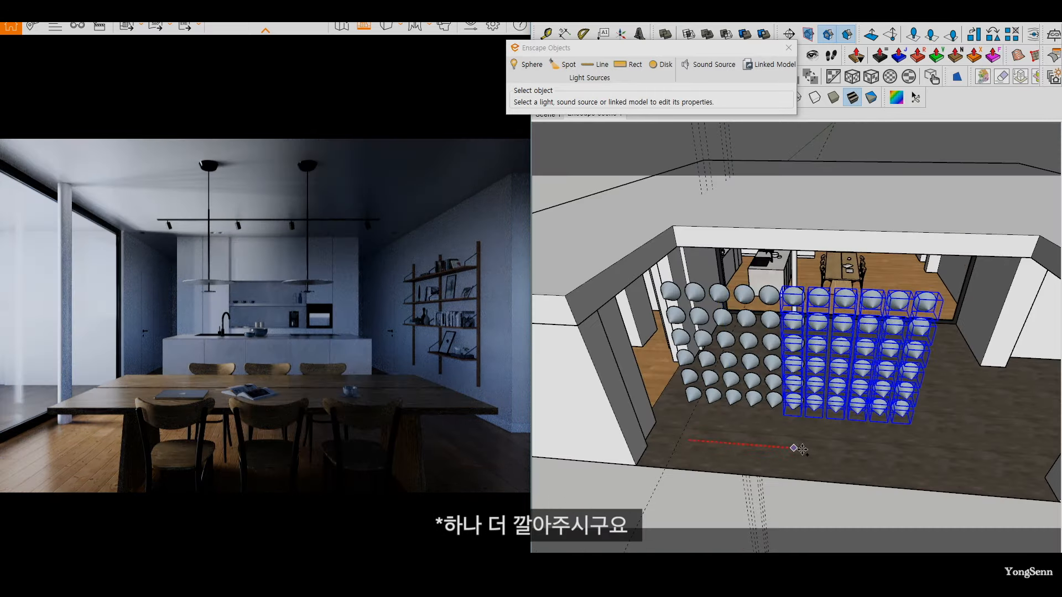
pyautogui.click(854, 459)
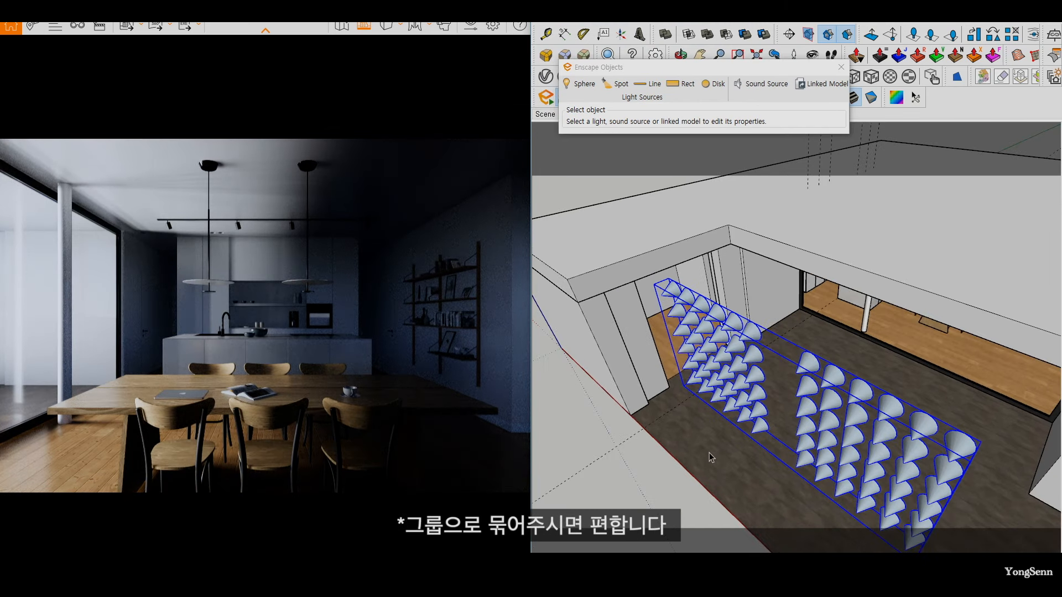
pyautogui.click(700, 466)
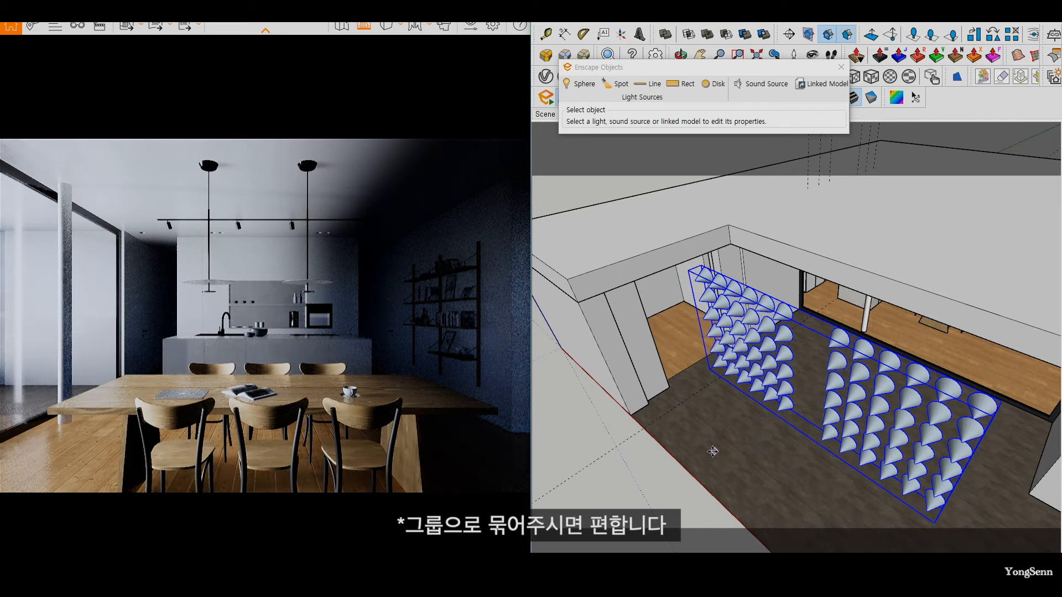
pyautogui.click(741, 425)
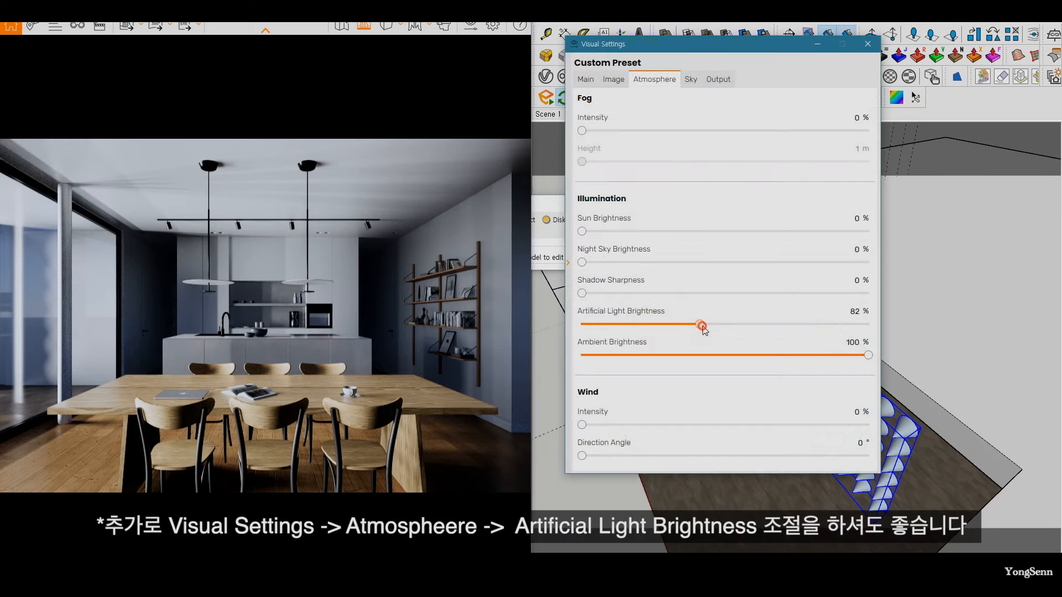
# Step: Raise the Artificial Light Brightness in the atmosphere visual settings
pyautogui.moveTo(702, 327); pyautogui.dragTo(738, 339)
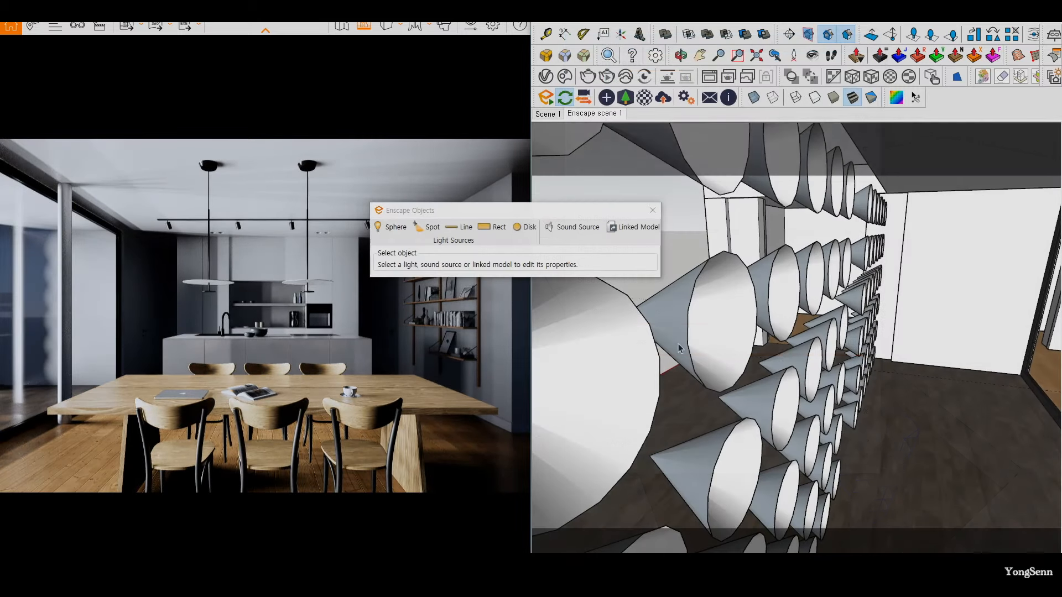
# Step: Paint the whole spotlight group with the warm material Color D01 and close the materials tray
pyautogui.moveTo(666, 326); pyautogui.dragTo(688, 329, button='middle')
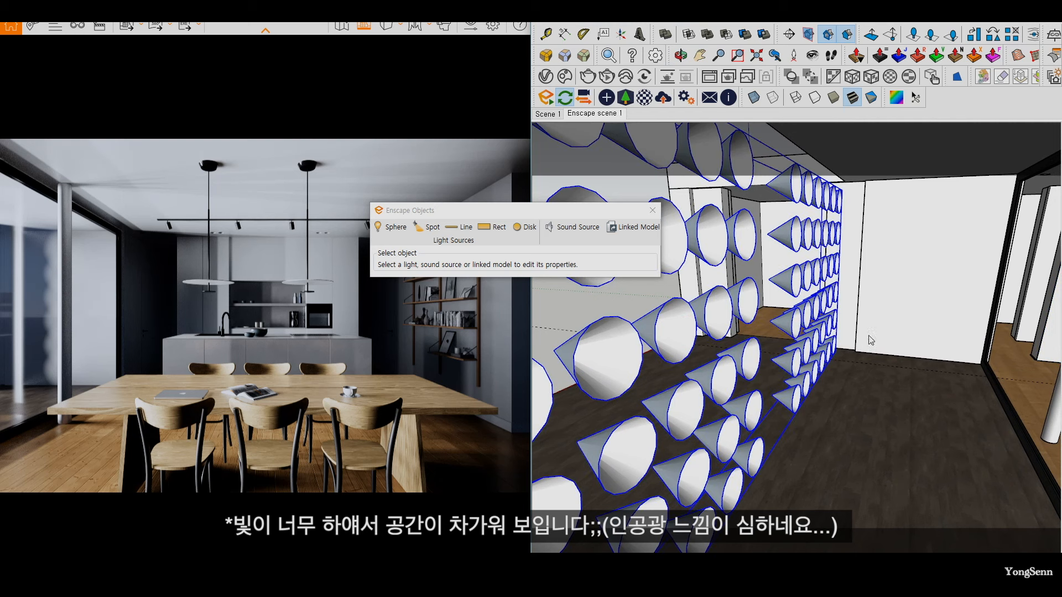
pyautogui.press('b')
pyautogui.moveTo(911, 155); pyautogui.dragTo(944, 141)
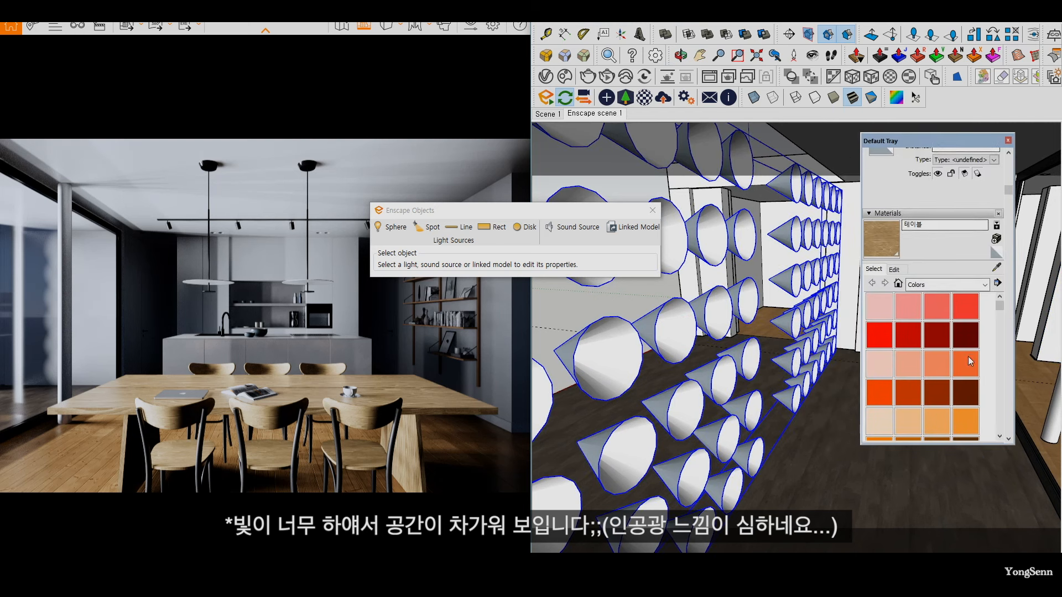
pyautogui.scroll(-4, 992, 359)
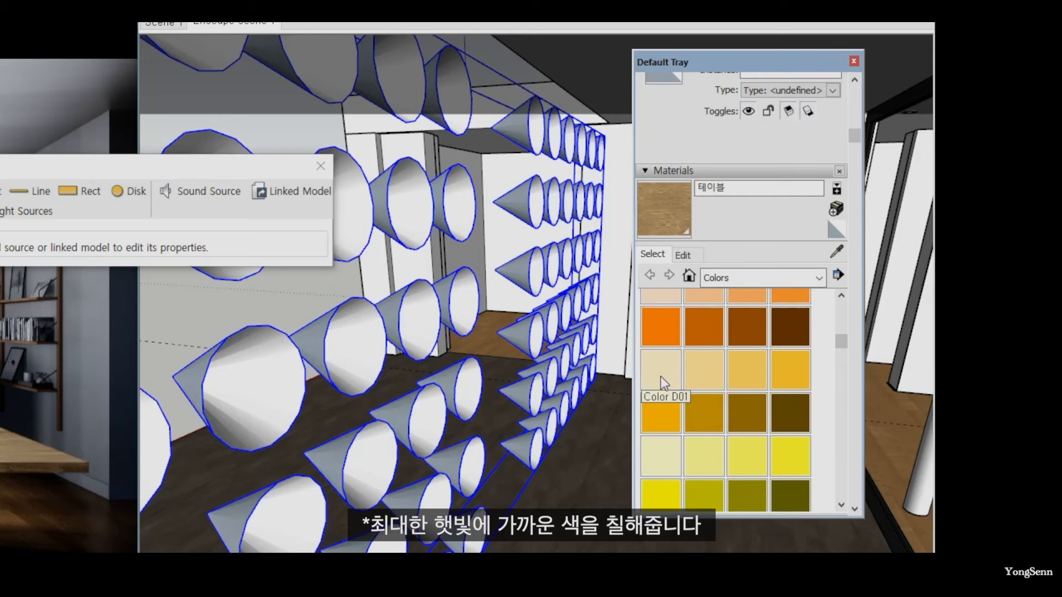
pyautogui.click(660, 376)
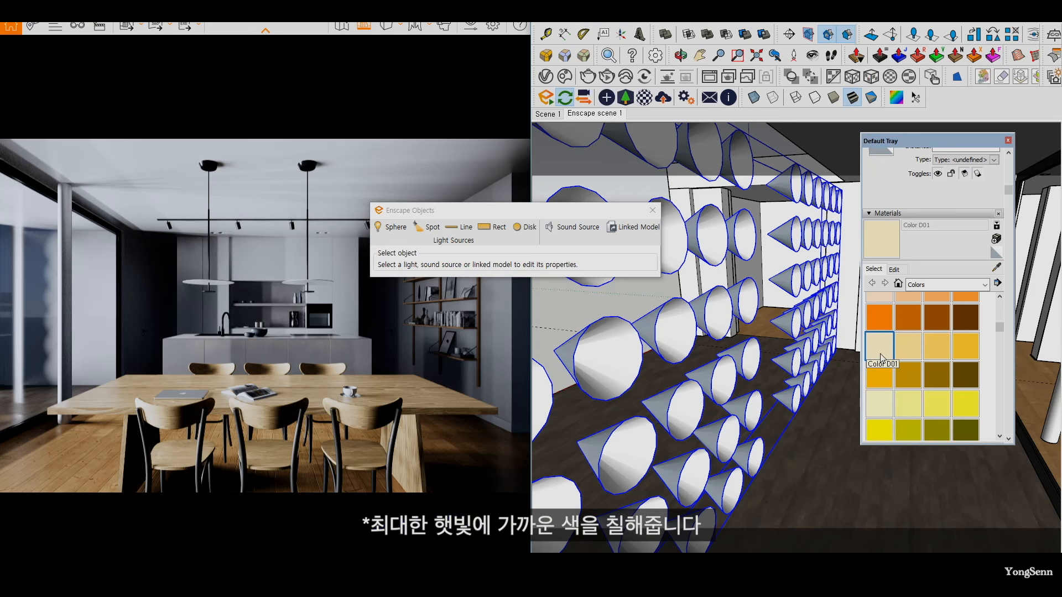
pyautogui.click(722, 306)
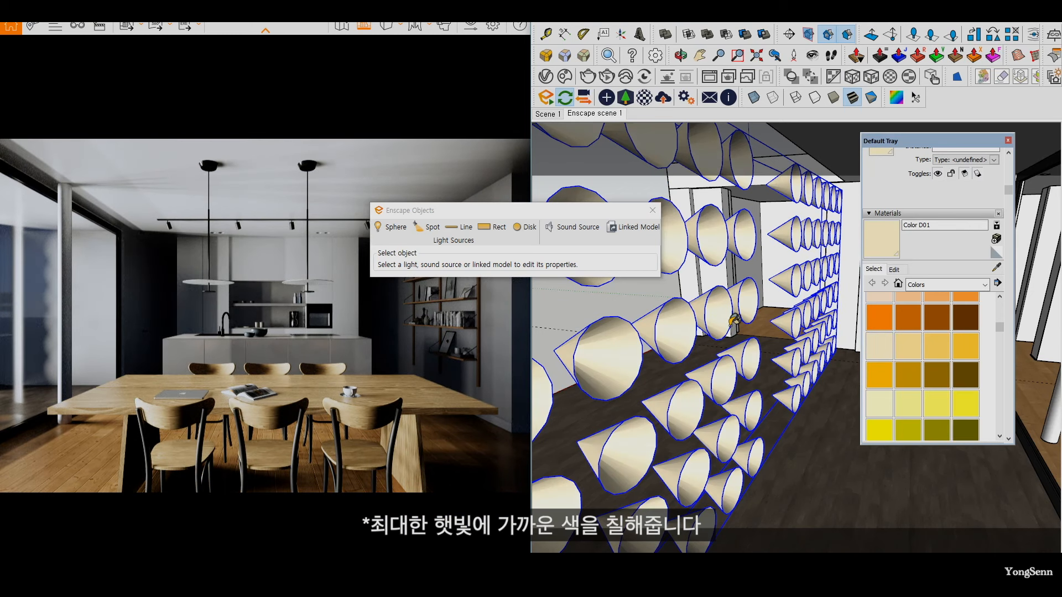
pyautogui.click(1007, 140)
# Step: Rotate the spotlight group slightly about the vertical axis so the light enters the room at an angle
pyautogui.moveTo(704, 330)
pyautogui.mouseDown(button='middle')
pyautogui.moveTo(854, 442)
pyautogui.moveTo(808, 416)
pyautogui.mouseUp(button='middle')
pyautogui.press('q')
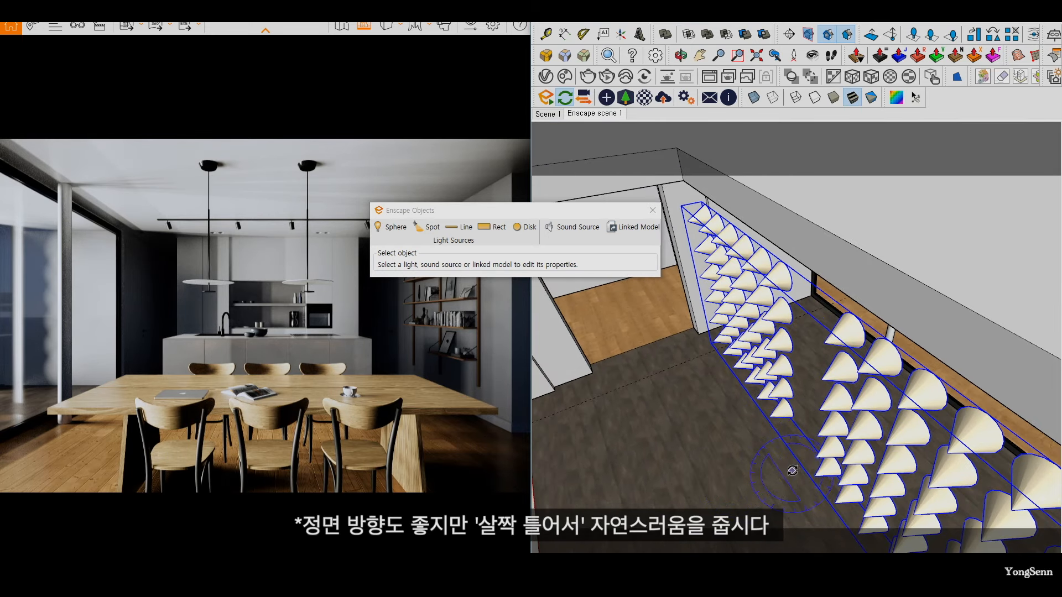
pyautogui.moveTo(791, 471); pyautogui.dragTo(778, 424, button='middle')
pyautogui.click(721, 455)
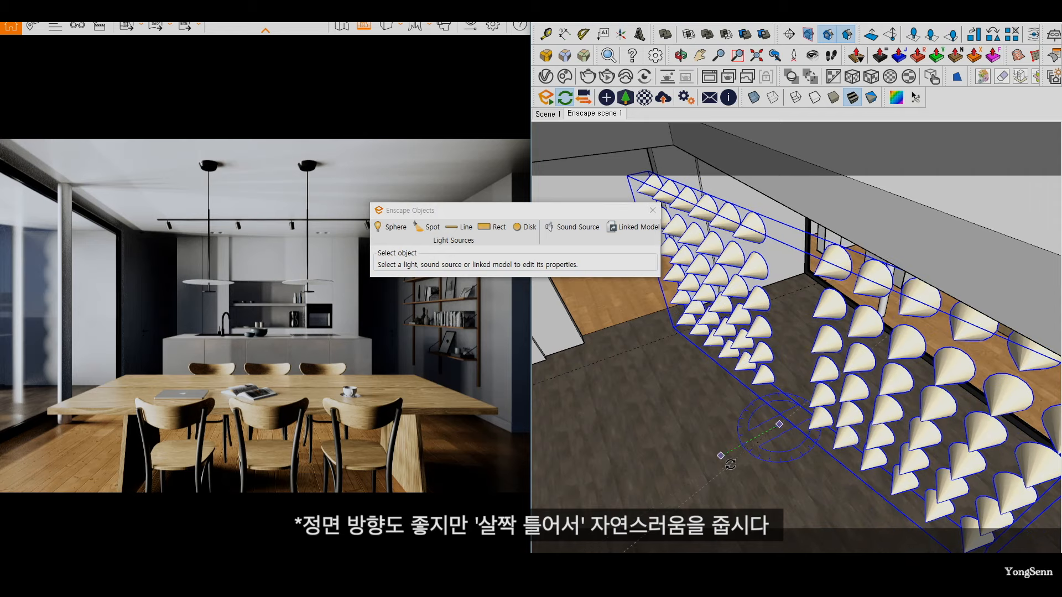
pyautogui.click(720, 457)
pyautogui.press('space')
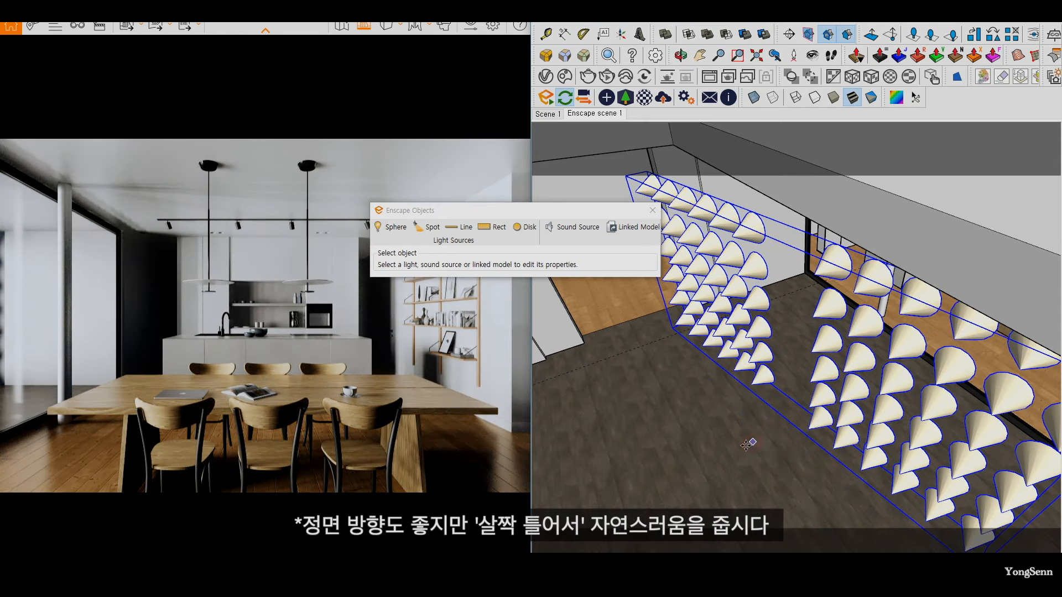
# Step: Shift the rotated spotlight group slightly across the dark outdoor floor to adjust the incoming light
pyautogui.moveTo(747, 444)
pyautogui.mouseDown(button='middle')
pyautogui.moveTo(683, 438)
pyautogui.moveTo(695, 436)
pyautogui.mouseUp(button='middle')
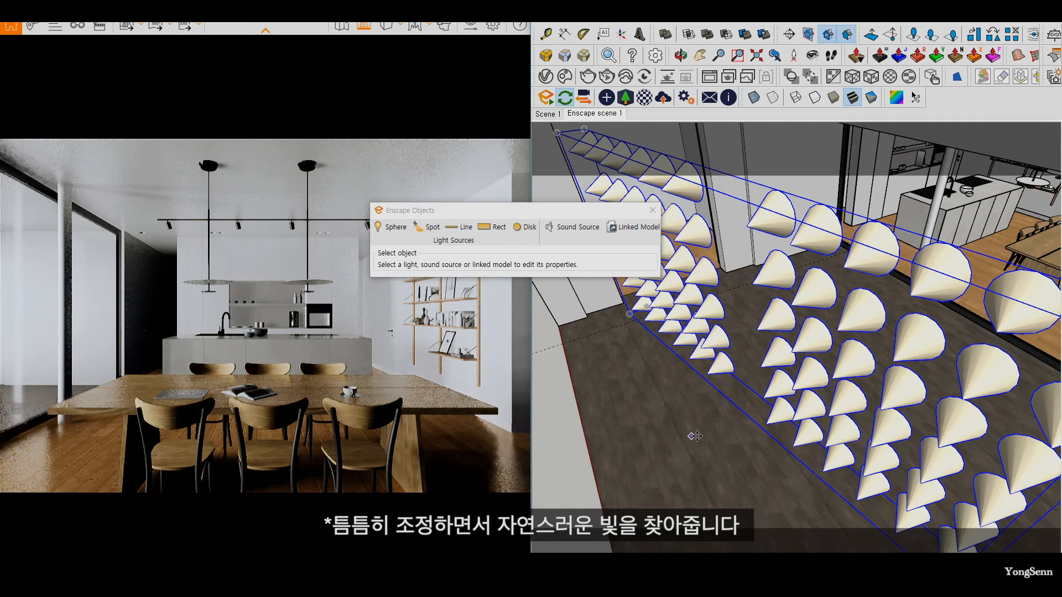
pyautogui.click(696, 437)
pyautogui.click(662, 444)
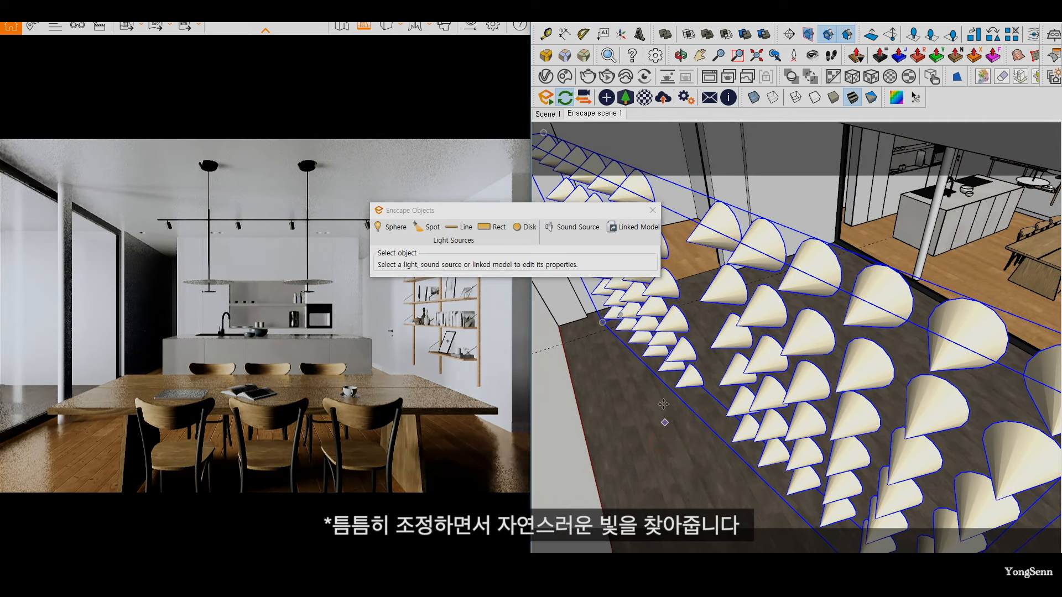
# Step: Open the group, set its spotlights to a luminous intensity of 139,652 cd and a beam angle of 68.1°, and leave the group
pyautogui.scroll(-5, 663, 404)
pyautogui.moveTo(663, 404)
pyautogui.mouseDown(button='middle')
pyautogui.moveTo(714, 403)
pyautogui.moveTo(702, 411)
pyautogui.mouseUp(button='middle')
pyautogui.moveTo(528, 210); pyautogui.dragTo(536, 179)
pyautogui.doubleClick(667, 265)
pyautogui.click(666, 265)
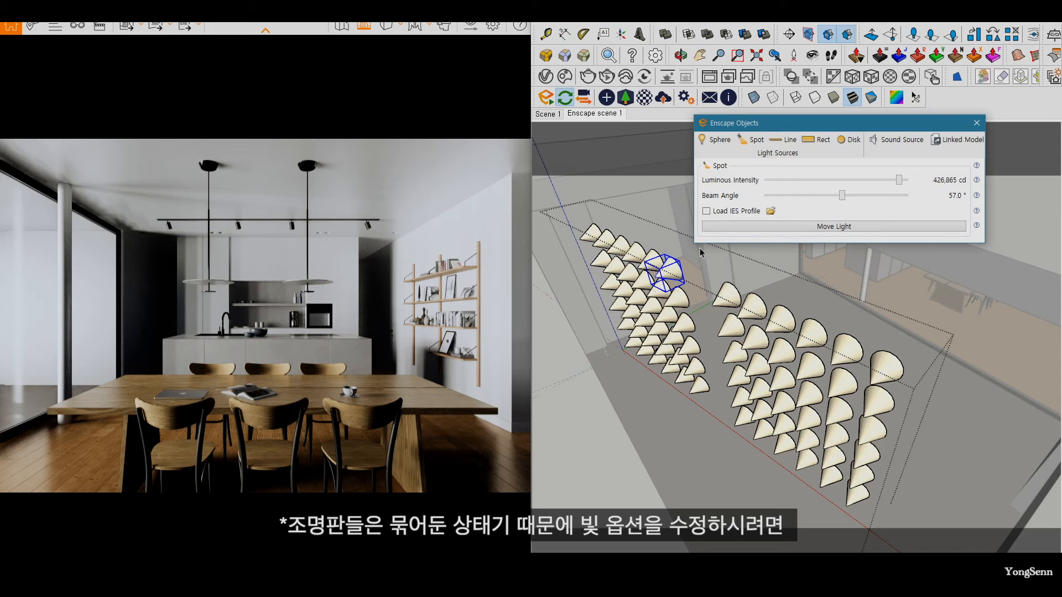
pyautogui.moveTo(799, 126); pyautogui.dragTo(784, 150)
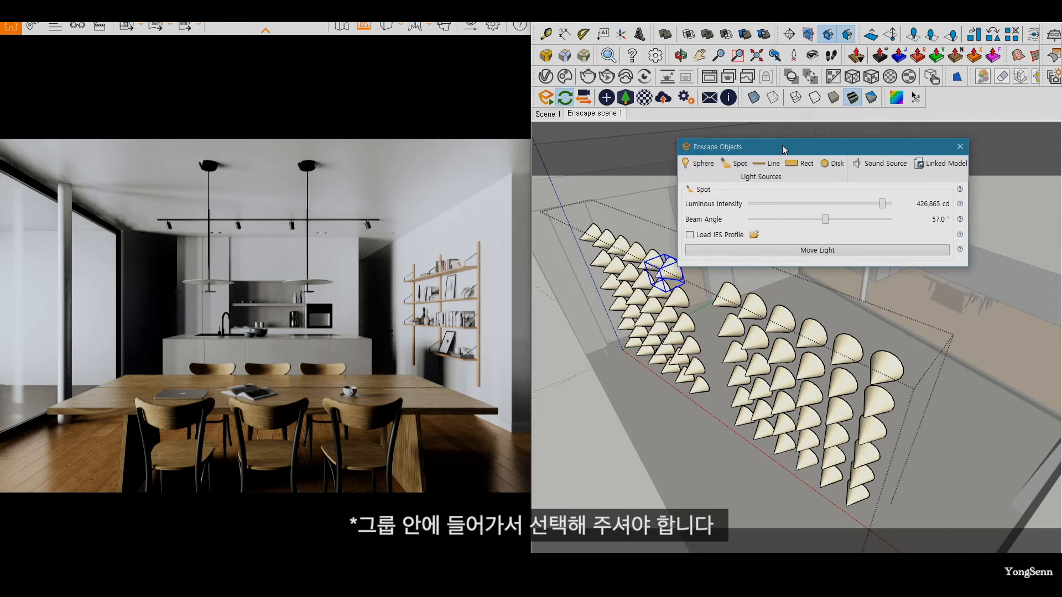
pyautogui.moveTo(881, 204)
pyautogui.mouseDown()
pyautogui.moveTo(816, 219)
pyautogui.moveTo(884, 213)
pyautogui.moveTo(872, 204)
pyautogui.mouseUp()
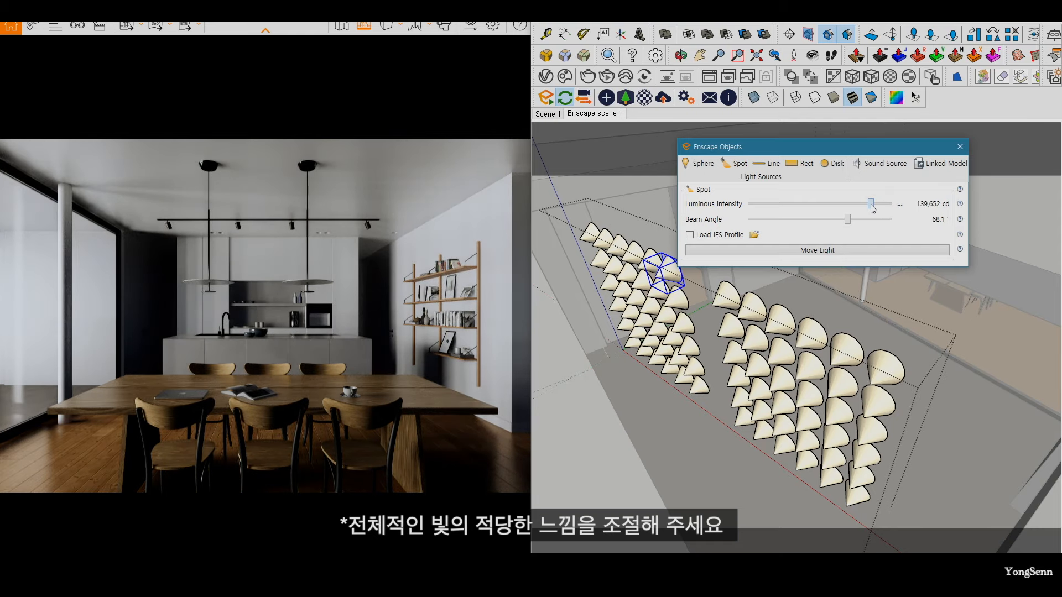
pyautogui.click(817, 360)
pyautogui.press('Escape')
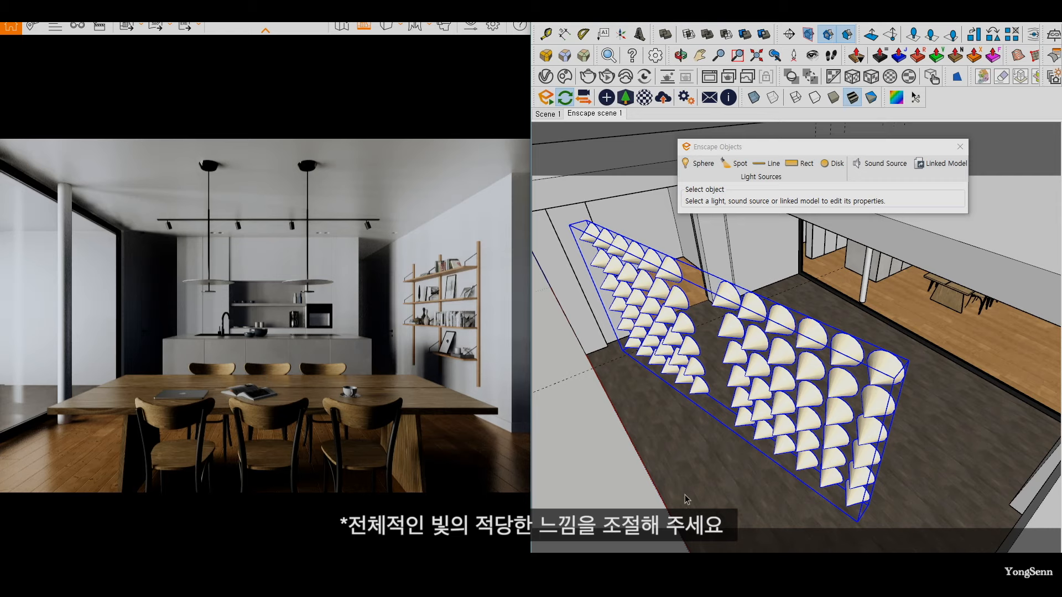
# Step: Reposition the spotlight group over the outdoor floor in small moves to refine the overall light
pyautogui.moveTo(677, 454); pyautogui.dragTo(693, 477)
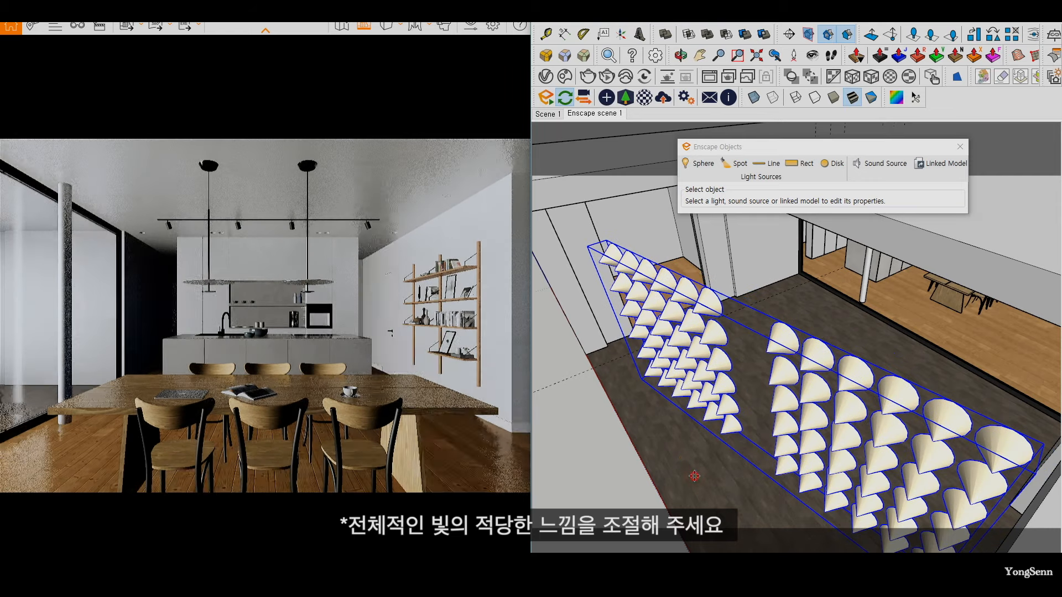
pyautogui.moveTo(769, 147); pyautogui.dragTo(721, 141)
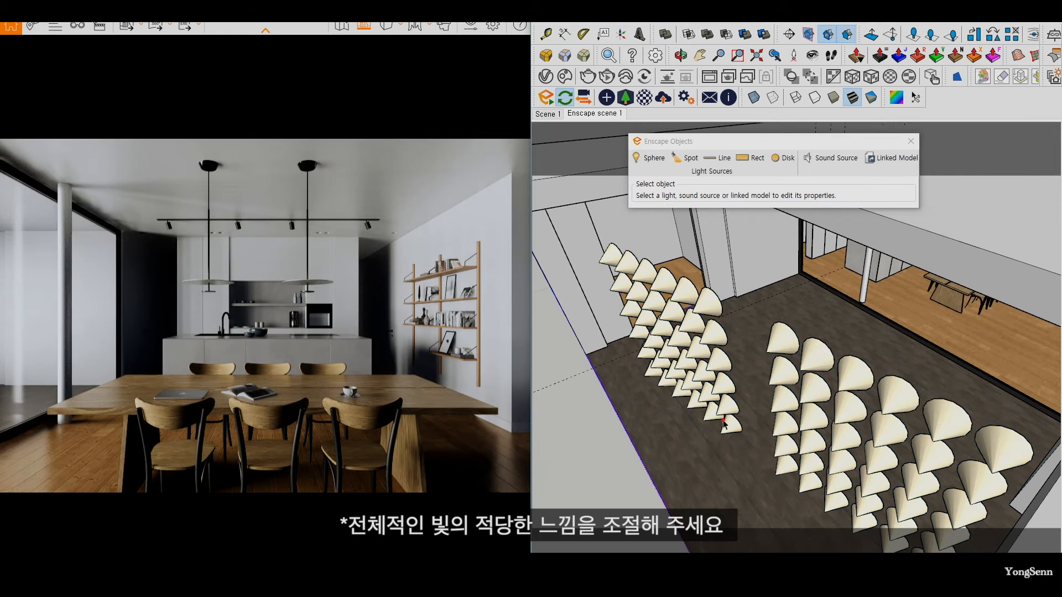
pyautogui.moveTo(724, 476); pyautogui.dragTo(697, 490)
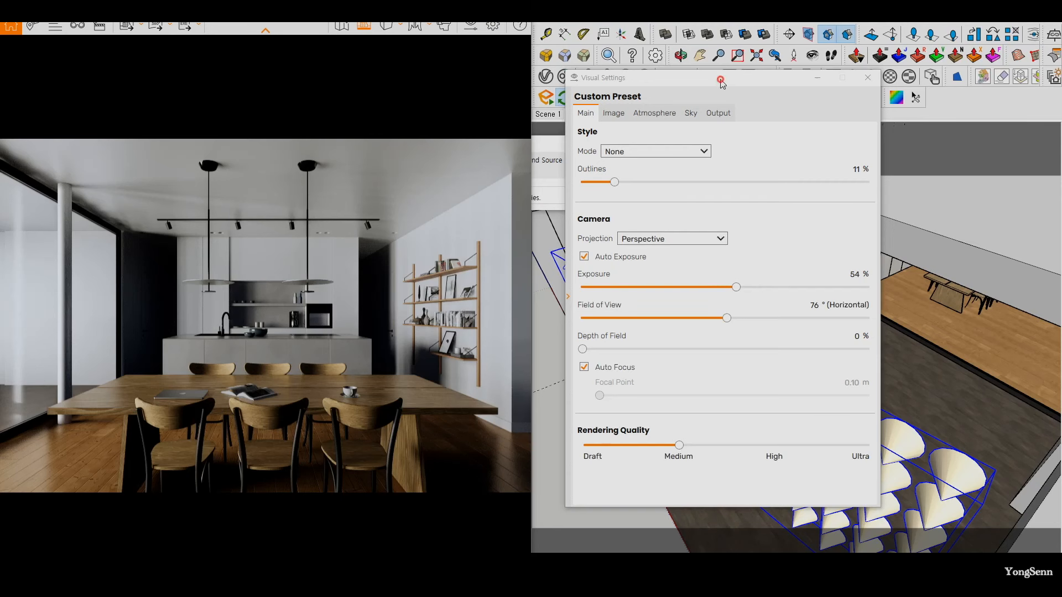
# Step: Raise the rendering quality to Ultra, test the outlines at up to 29 %, and settle on 13 %
pyautogui.moveTo(717, 77); pyautogui.dragTo(692, 92)
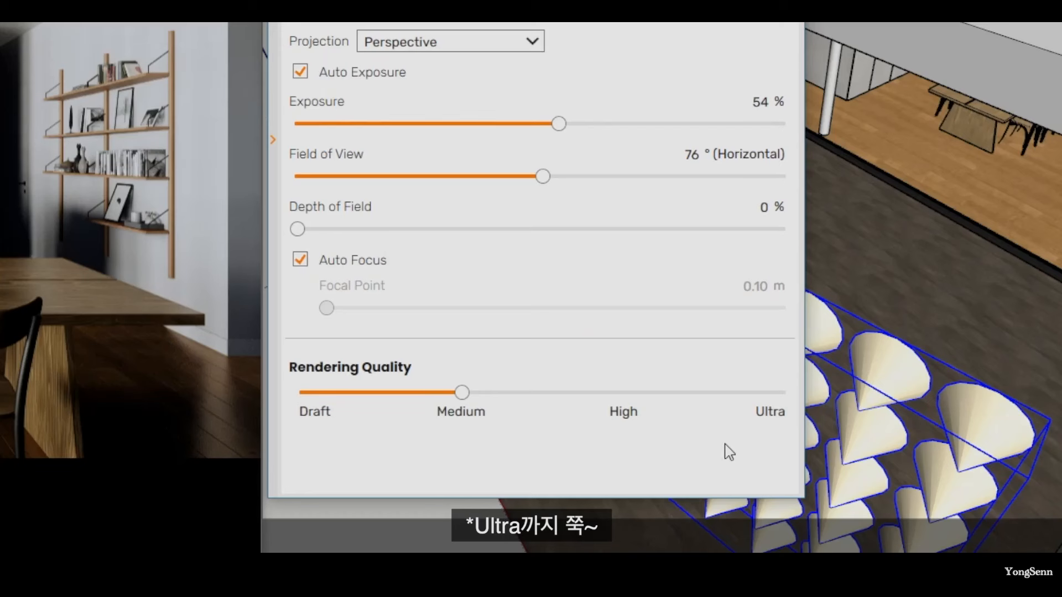
pyautogui.moveTo(462, 393); pyautogui.dragTo(780, 418)
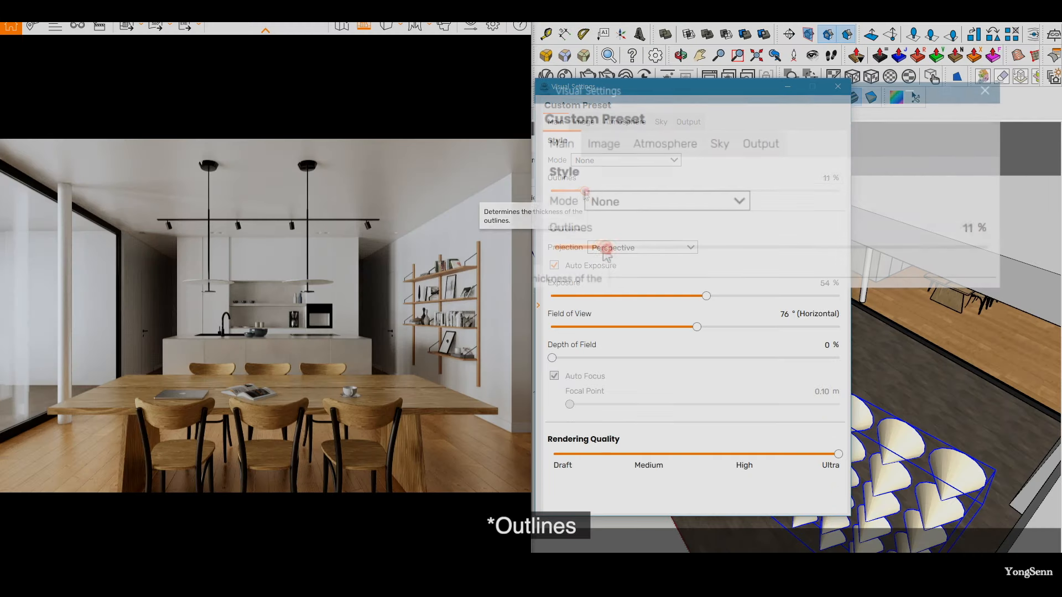
pyautogui.moveTo(348, 244); pyautogui.dragTo(286, 244)
pyautogui.moveTo(561, 259); pyautogui.dragTo(569, 249)
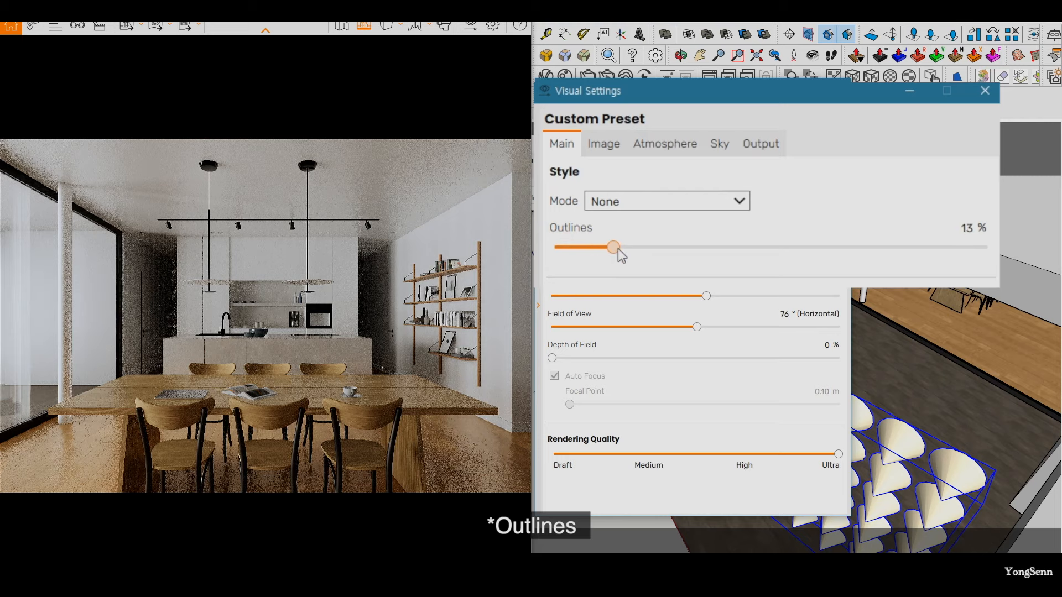
pyautogui.moveTo(668, 250); pyautogui.dragTo(681, 250)
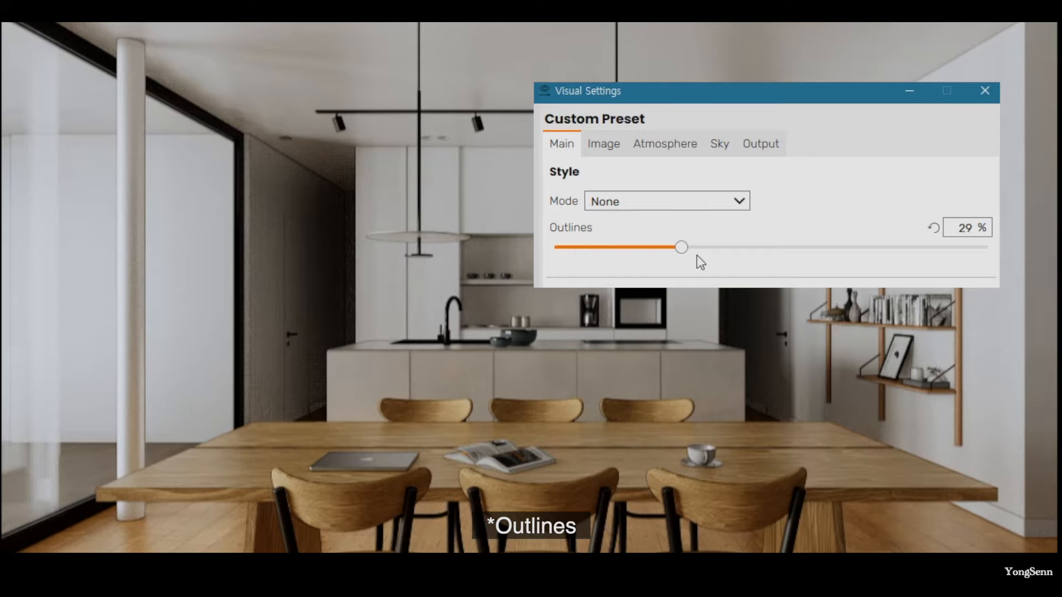
pyautogui.moveTo(682, 248); pyautogui.dragTo(601, 250)
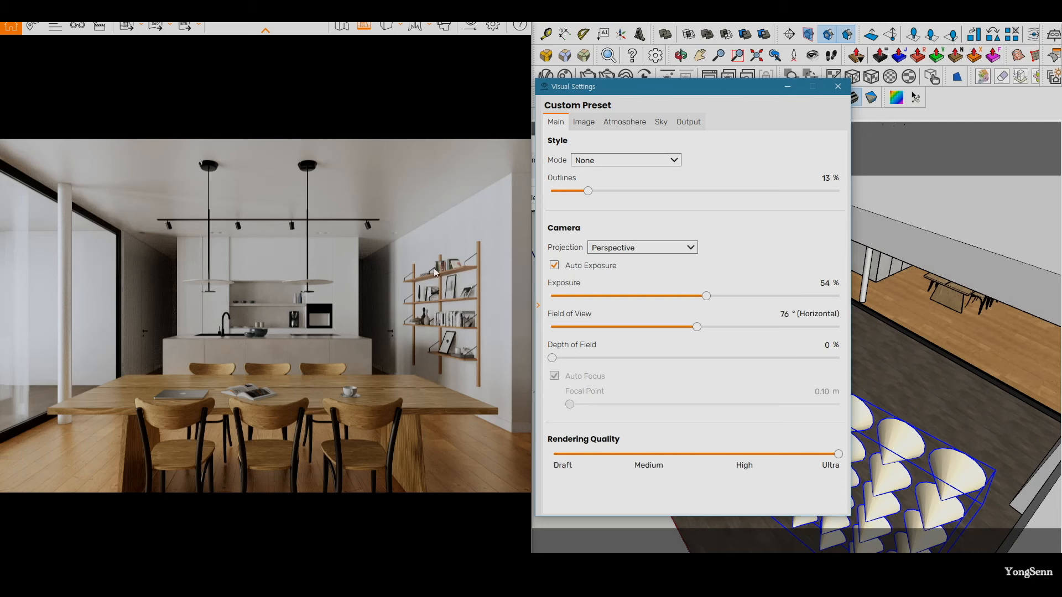
# Step: Try the manual exposure with Auto Exposure turned off, and turn Auto Exposure back on
pyautogui.click(554, 268)
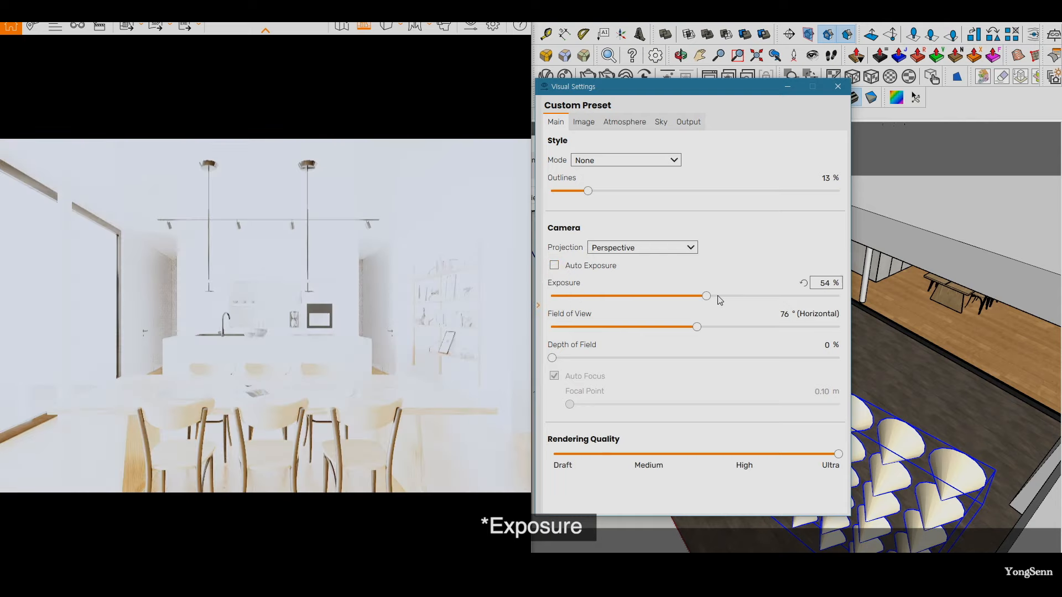
pyautogui.moveTo(711, 298)
pyautogui.mouseDown()
pyautogui.moveTo(569, 298)
pyautogui.moveTo(737, 304)
pyautogui.moveTo(711, 299)
pyautogui.mouseUp()
pyautogui.click(555, 267)
# Step: Set the Highlights value to 51 % in the image corrections
pyautogui.click(585, 122)
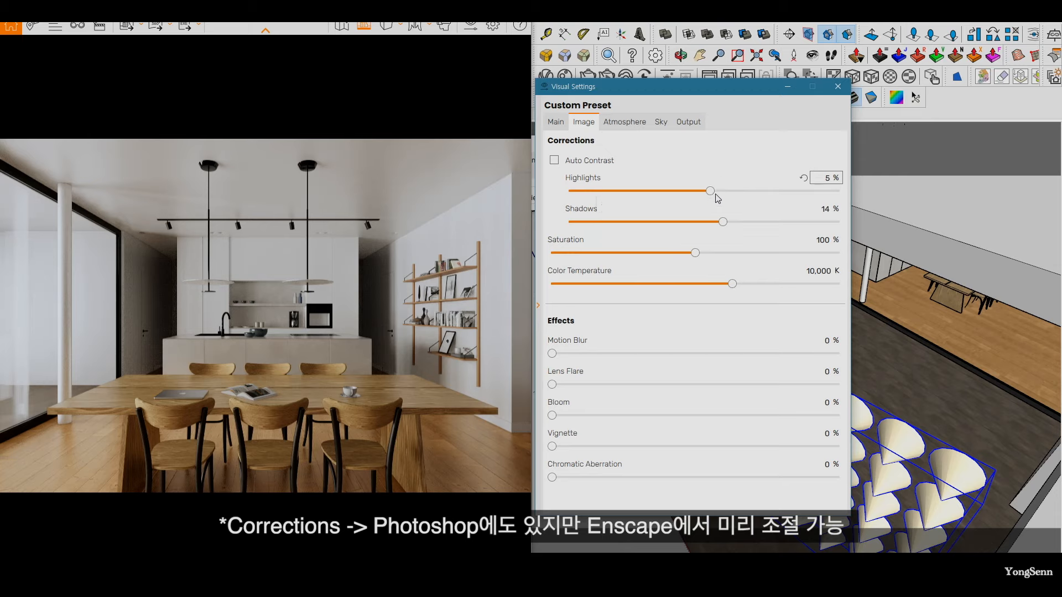
pyautogui.moveTo(711, 191); pyautogui.dragTo(776, 199)
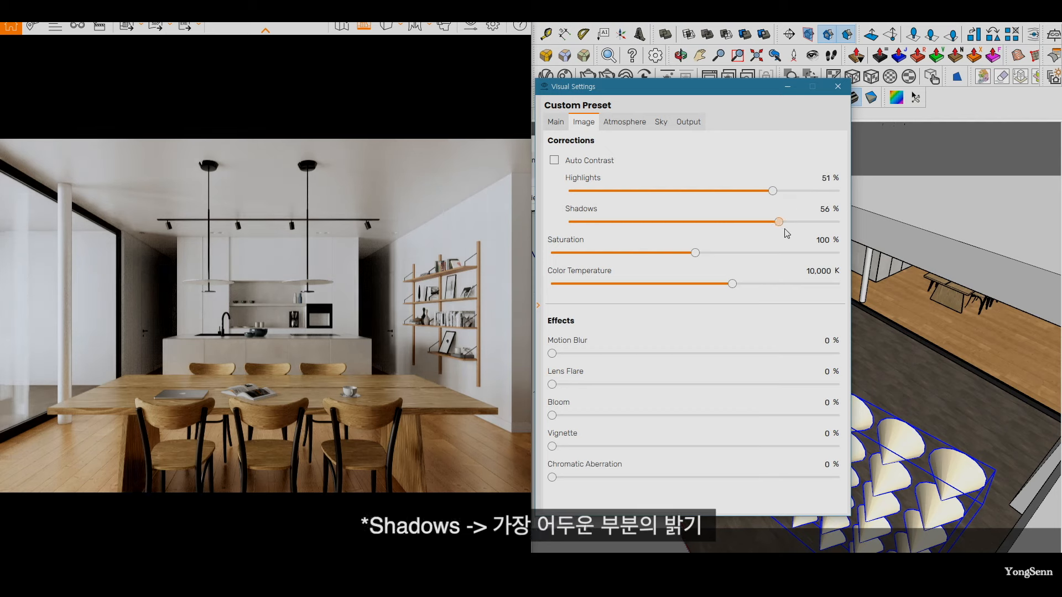